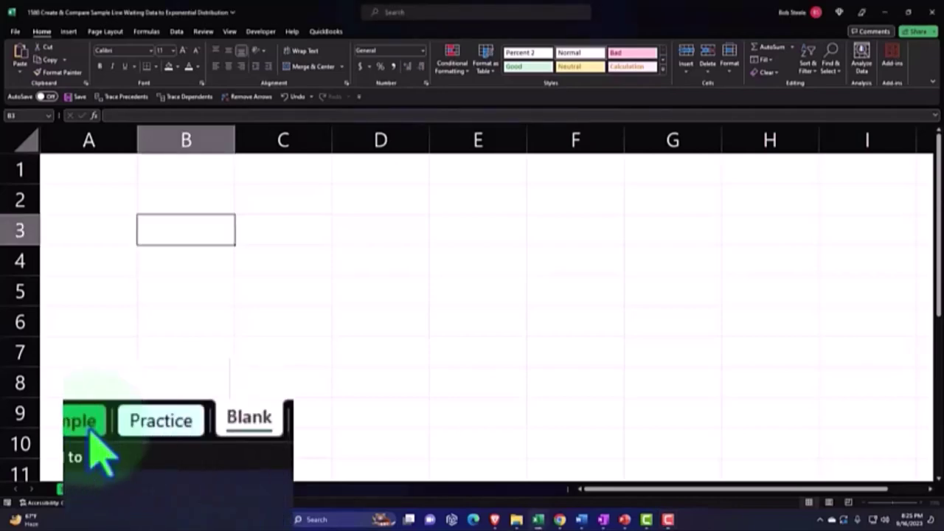
# Switch to the Example sheet to view the finished Bins, Frequency and % of Total tables.
pyautogui.click(90, 432)
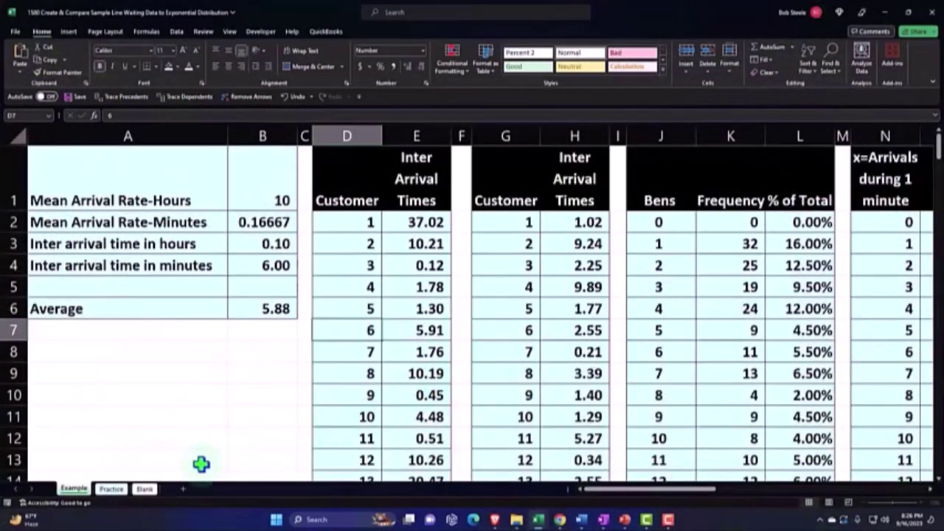
# Go to the Blank sheet, then start and abandon a label in cell A1.
pyautogui.click(144, 489)
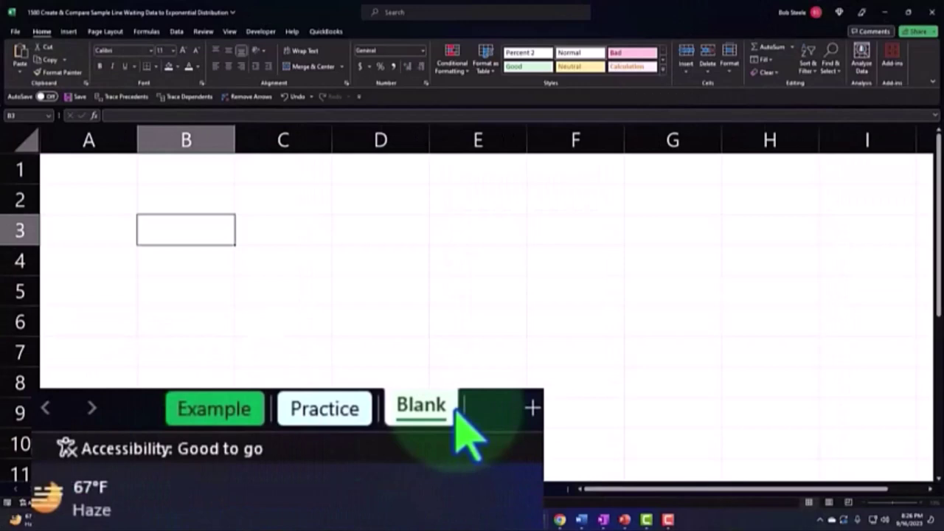
pyautogui.click(158, 247)
pyautogui.click(112, 171)
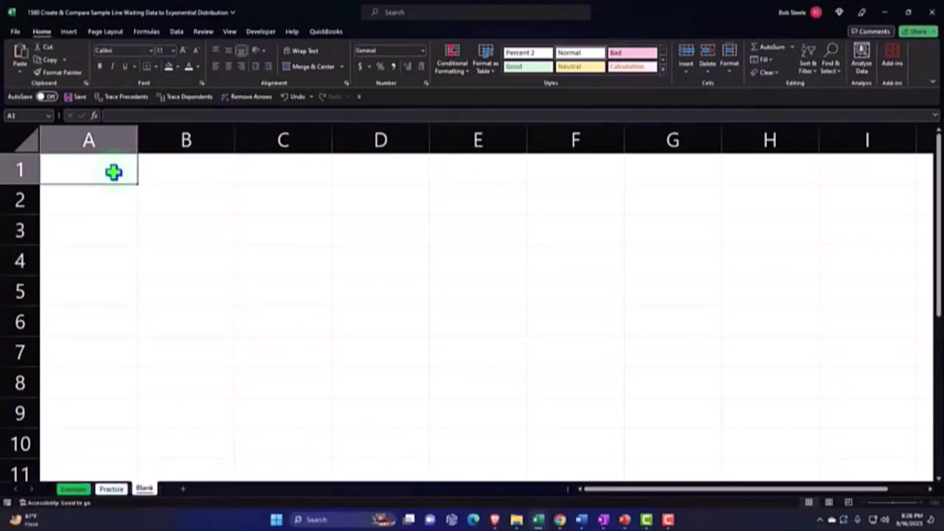
pyautogui.write('Mea')
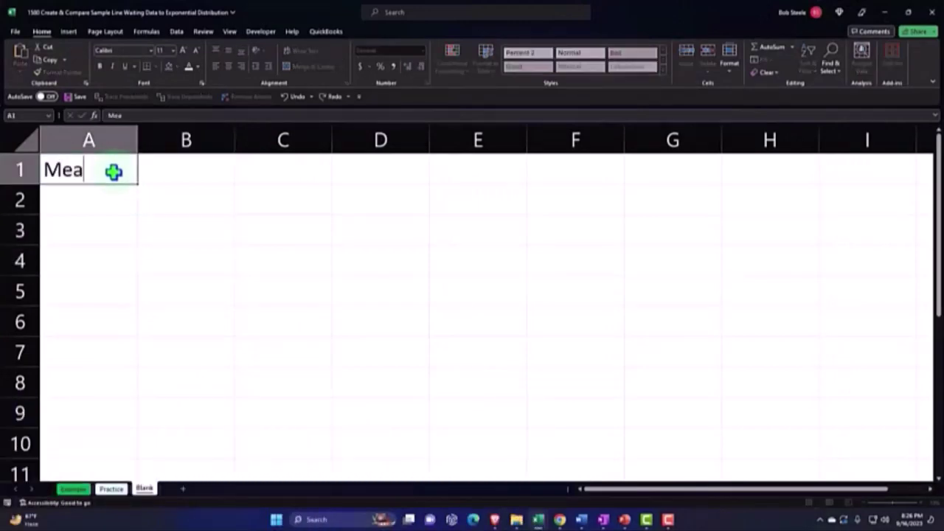
pyautogui.press('BackSpace')
pyautogui.press('BackSpace')
pyautogui.press('BackSpace')
pyautogui.click(114, 236)
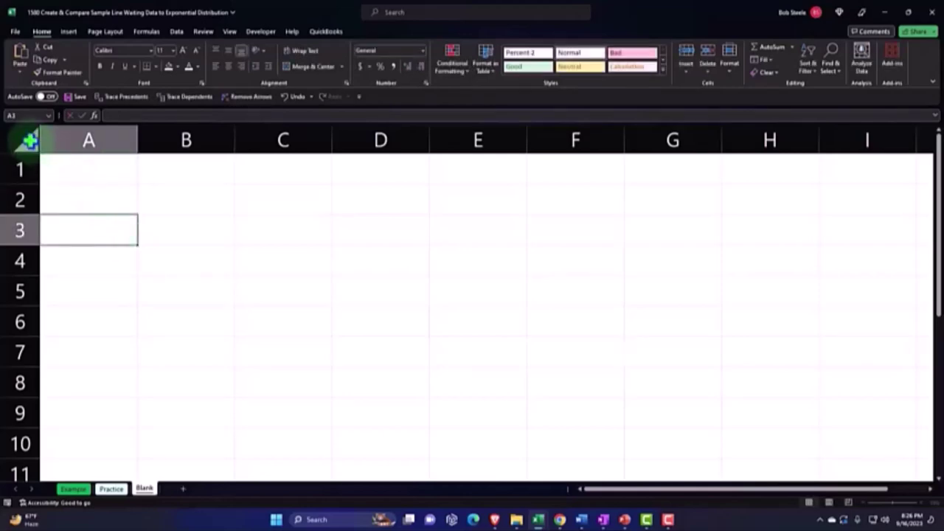
# Format all cells as bold Currency with no symbol, red negatives in parentheses, and fewer decimals.
pyautogui.click(29, 140)
pyautogui.rightClick(186, 237)
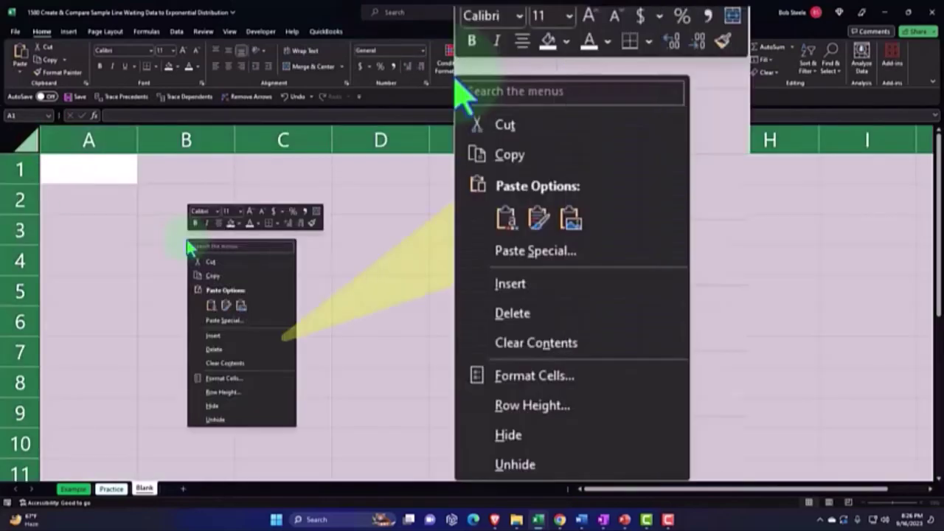
pyautogui.click(224, 378)
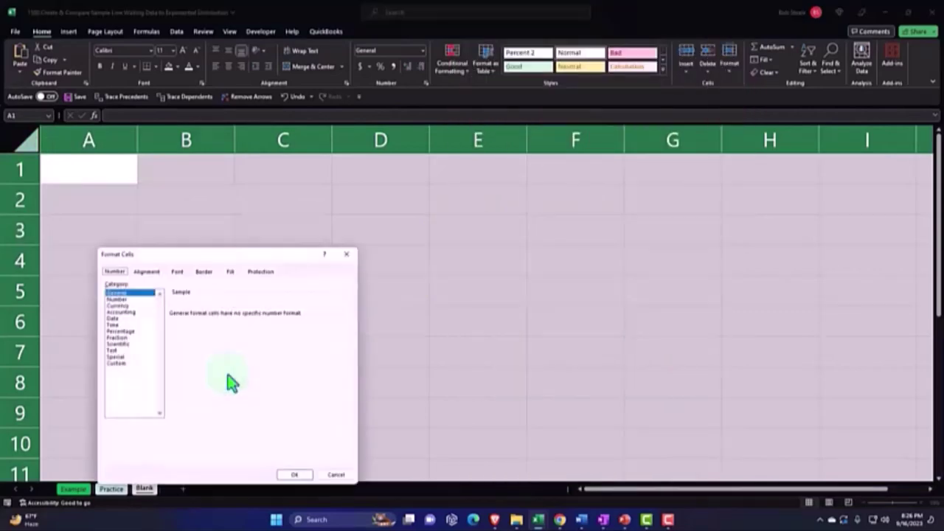
pyautogui.click(120, 305)
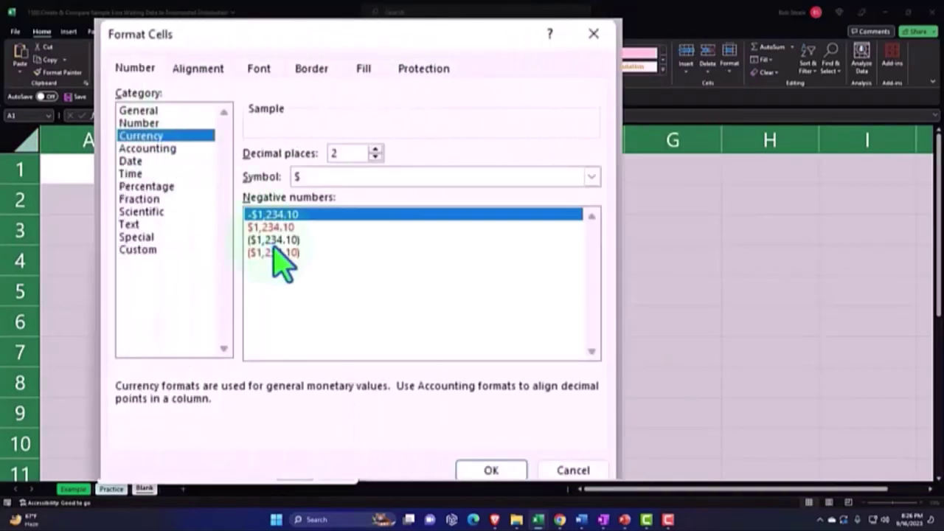
pyautogui.click(274, 241)
pyautogui.click(275, 252)
pyautogui.click(361, 178)
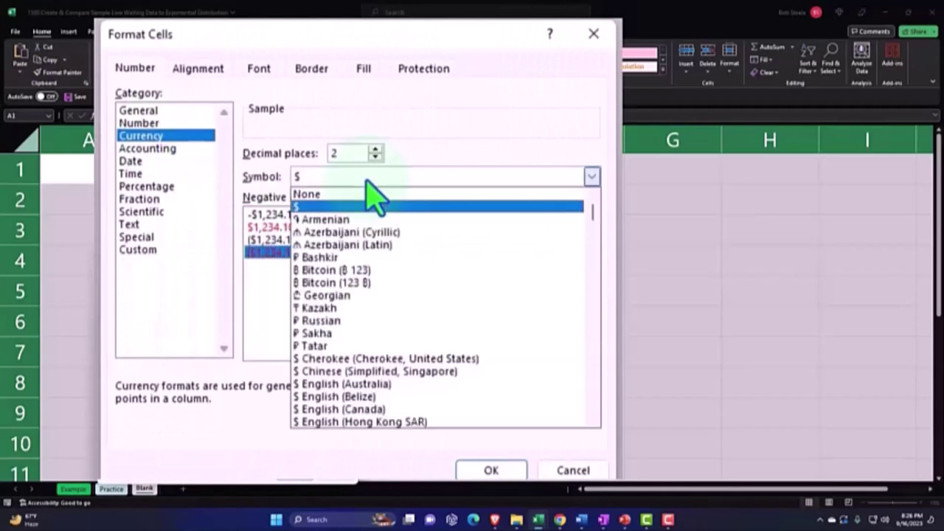
pyautogui.click(361, 195)
pyautogui.click(375, 157)
pyautogui.click(375, 157)
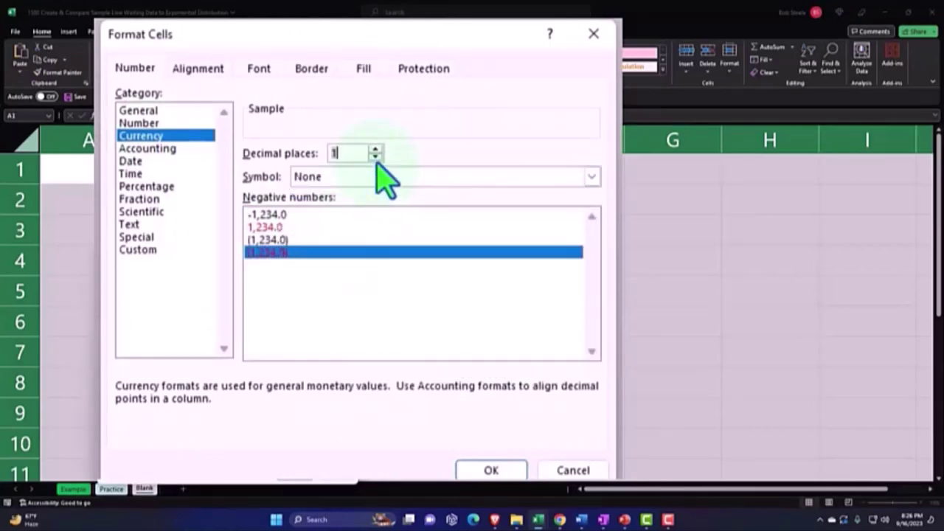
pyautogui.click(504, 469)
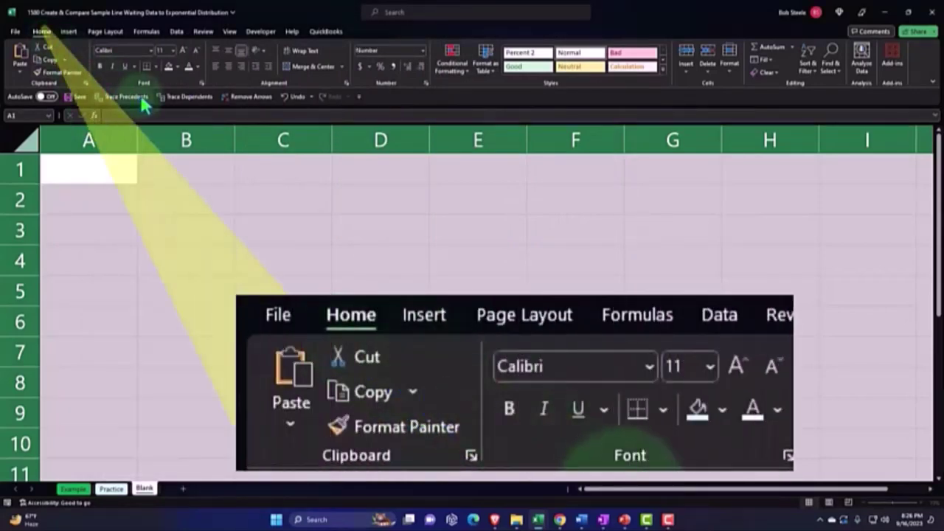
pyautogui.click(99, 65)
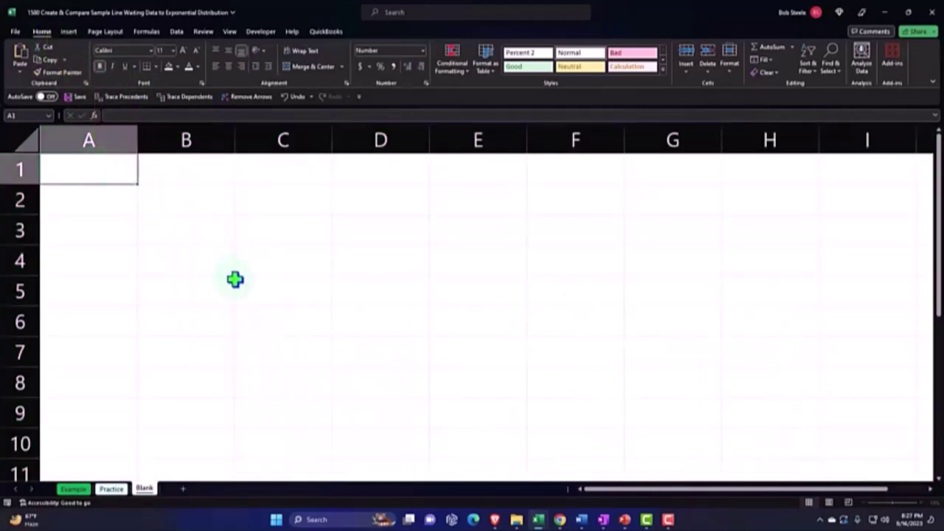
# Enter 'Mean arrival rate-hours' in A1, widen column A to fit, and put 10 in B1.
pyautogui.write('M')
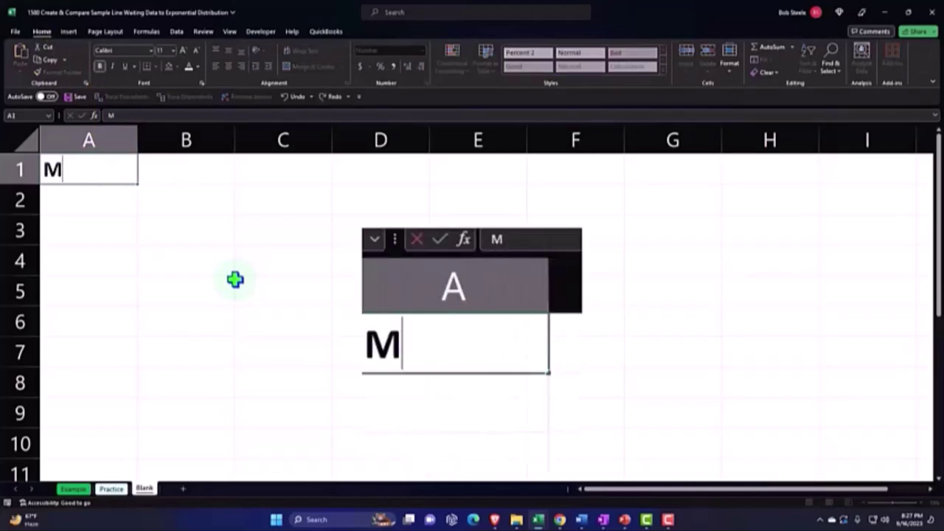
pyautogui.write('ean')
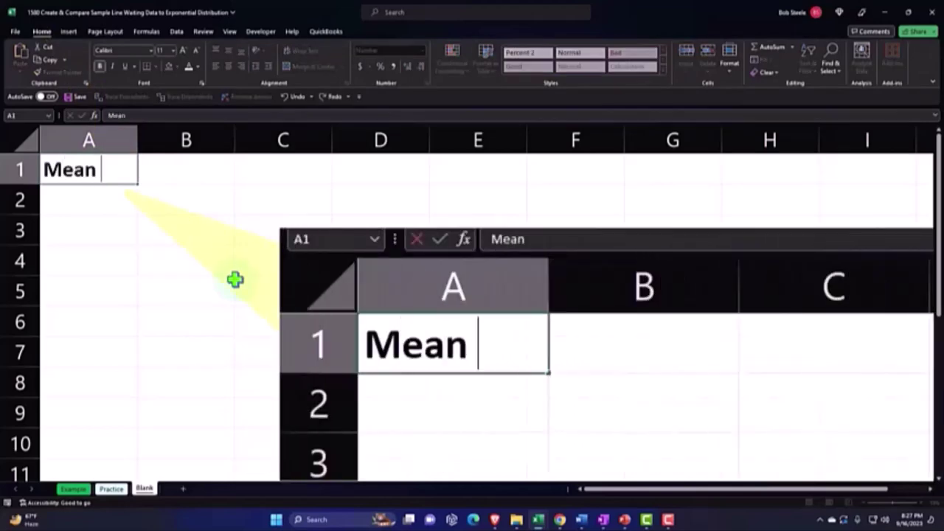
pyautogui.write(' arrival r')
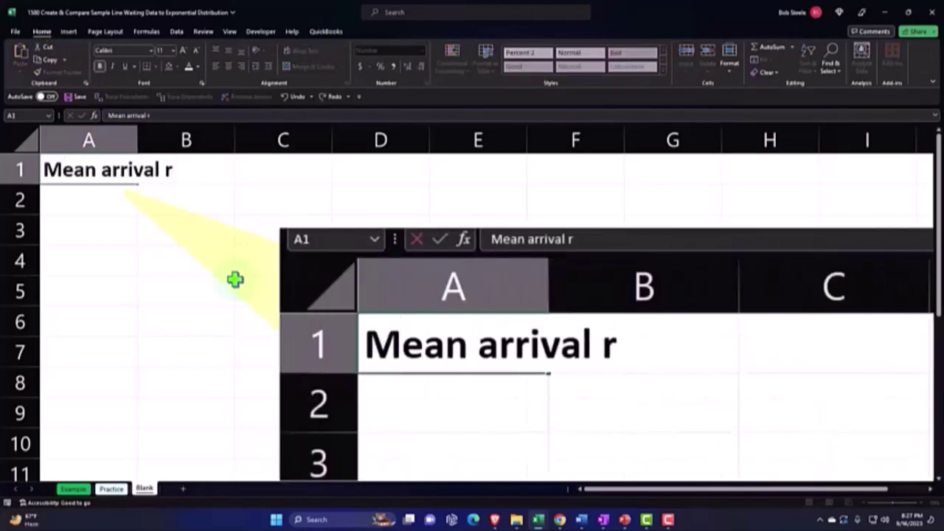
pyautogui.write('ate-')
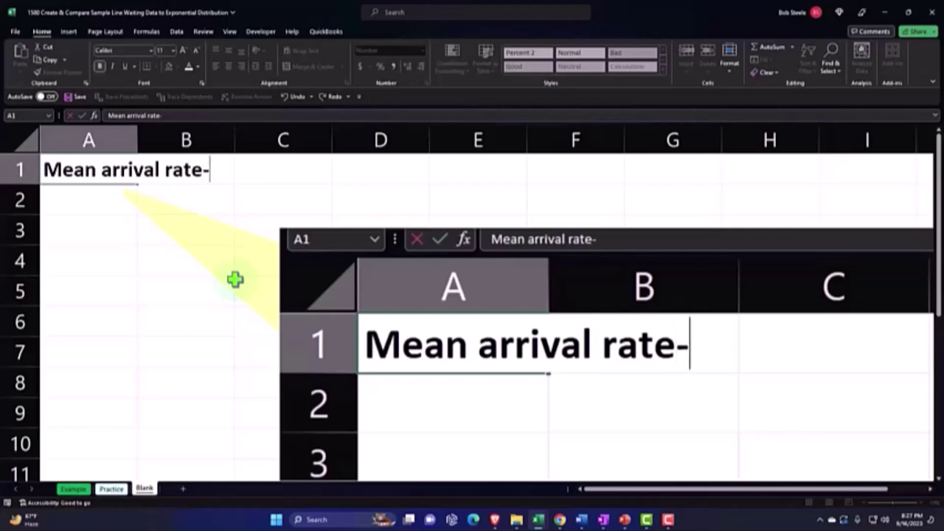
pyautogui.write('hours')
pyautogui.press('Tab')
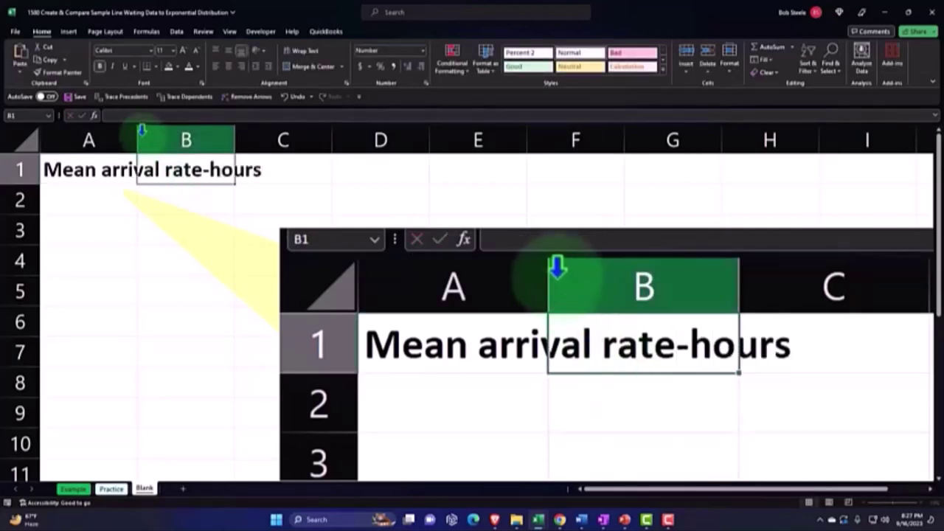
pyautogui.moveTo(150, 135); pyautogui.dragTo(273, 140)
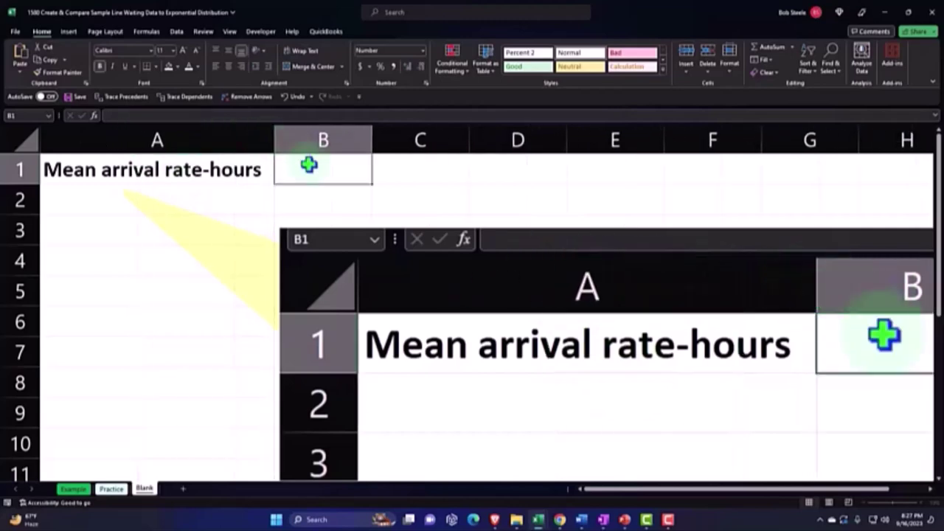
pyautogui.write('10')
pyautogui.press('Return')
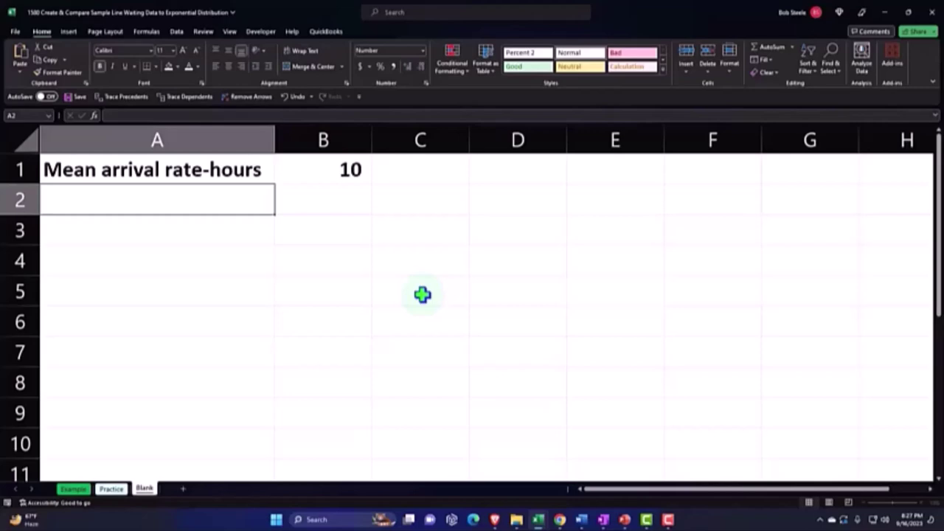
# Label A2 'Mean arrival rate-minutes' and widen column A to fit it.
pyautogui.write('M')
pyautogui.hotkey('shift', 'Right')
pyautogui.hotkey('shift', 'Right')
pyautogui.hotkey('shift', 'Right')
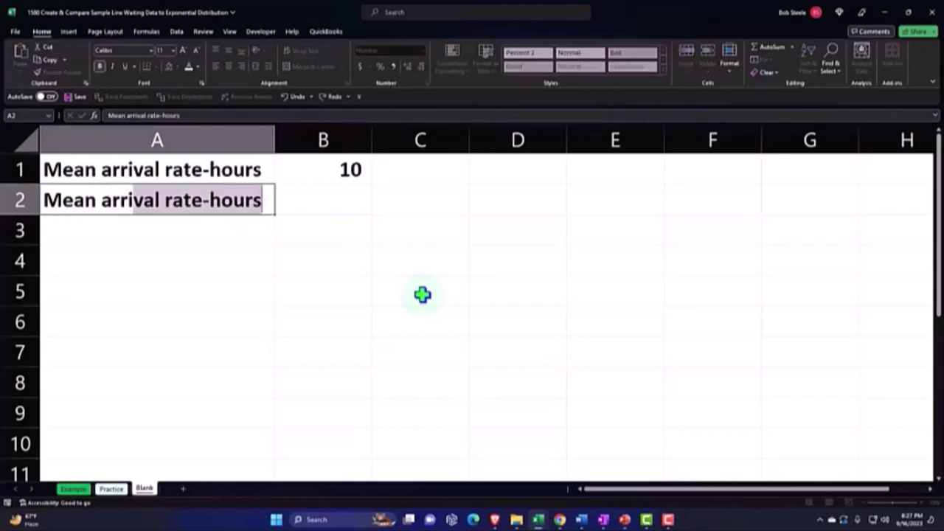
pyautogui.hotkey('shift', 'Right')
pyautogui.hotkey('shift', 'Right')
pyautogui.hotkey('shift', 'Right')
pyautogui.hotkey('shift', 'Right')
pyautogui.hotkey('shift', 'Right')
pyautogui.hotkey('shift', 'Right')
pyautogui.hotkey('shift', 'Right')
pyautogui.hotkey('shift', 'Right')
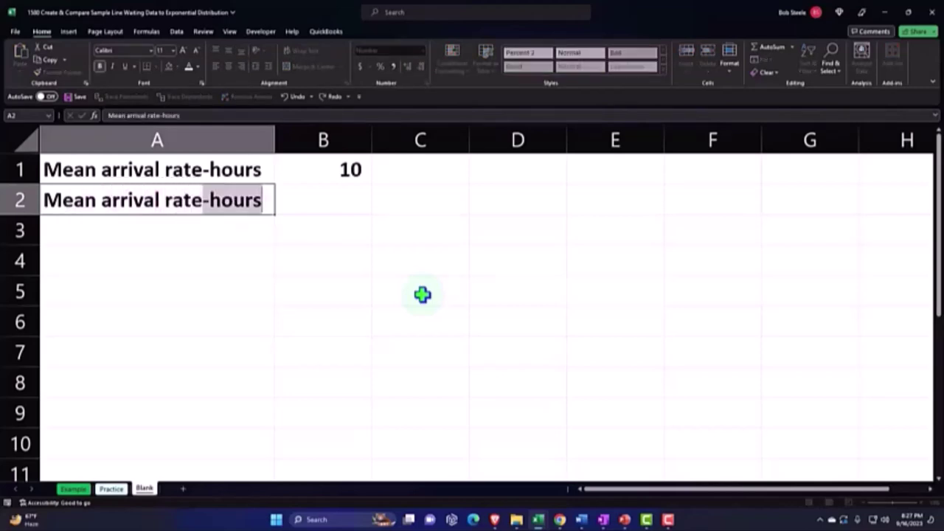
pyautogui.write('minu')
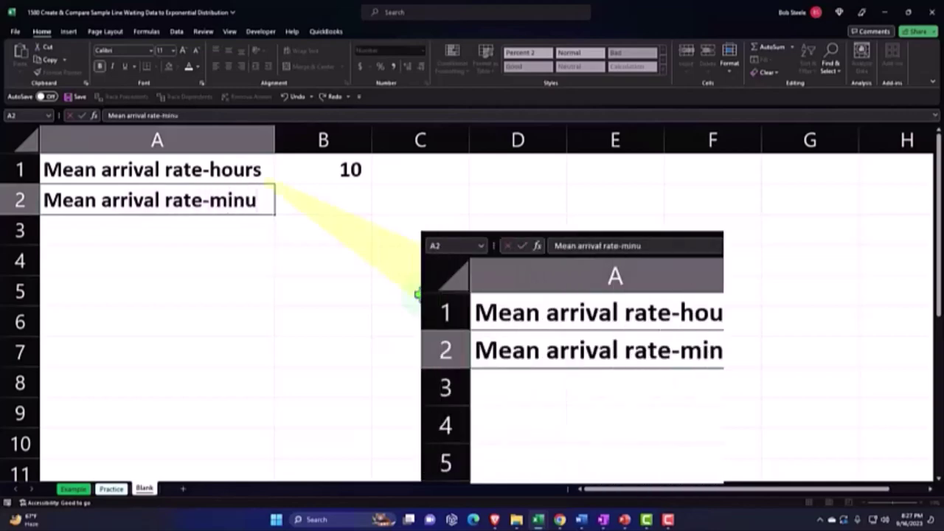
pyautogui.write('tes')
pyautogui.press('Tab')
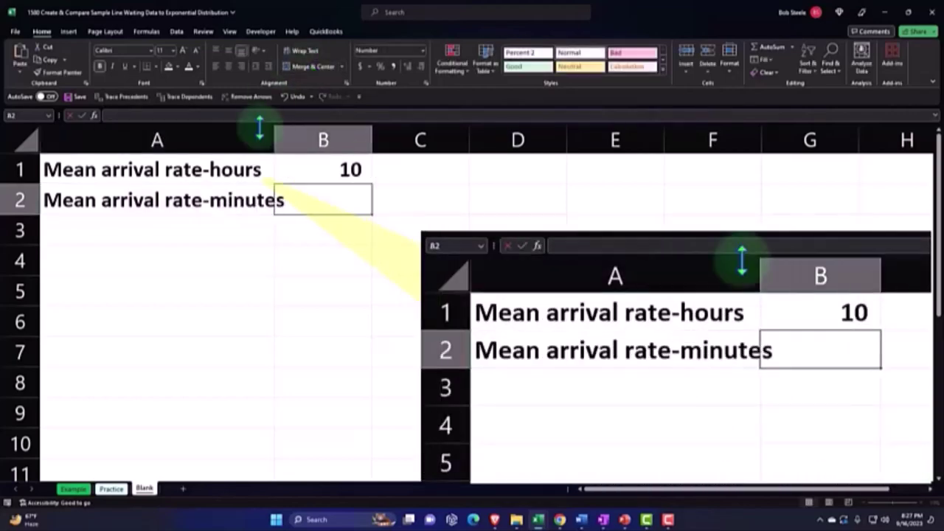
pyautogui.moveTo(274, 140); pyautogui.dragTo(286, 140)
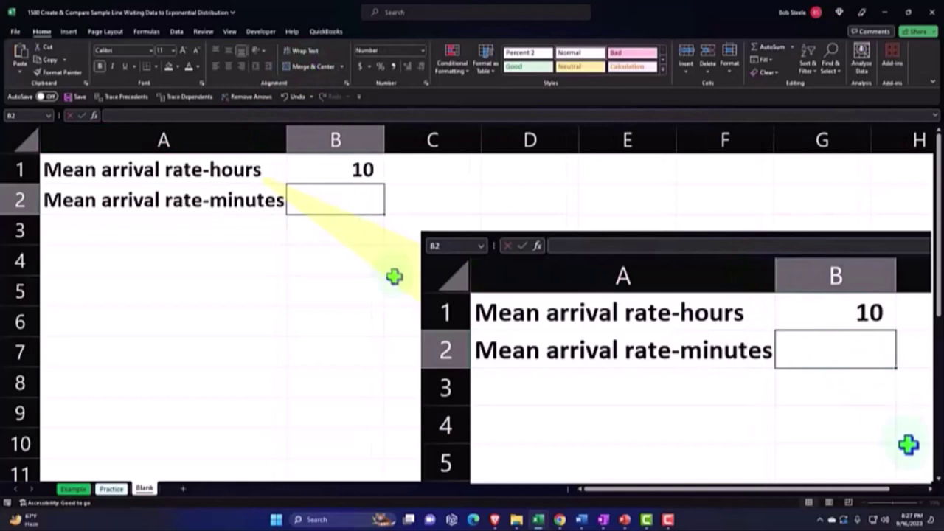
# Enter =B1/60 in B2 and display it to five decimals as 0.16667.
pyautogui.write('=')
pyautogui.press('Up')
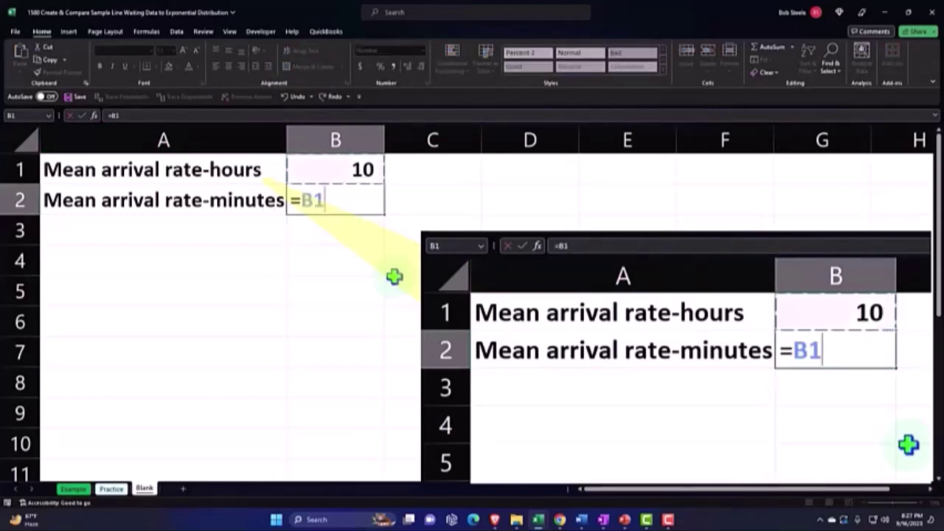
pyautogui.write('/60')
pyautogui.press('Return')
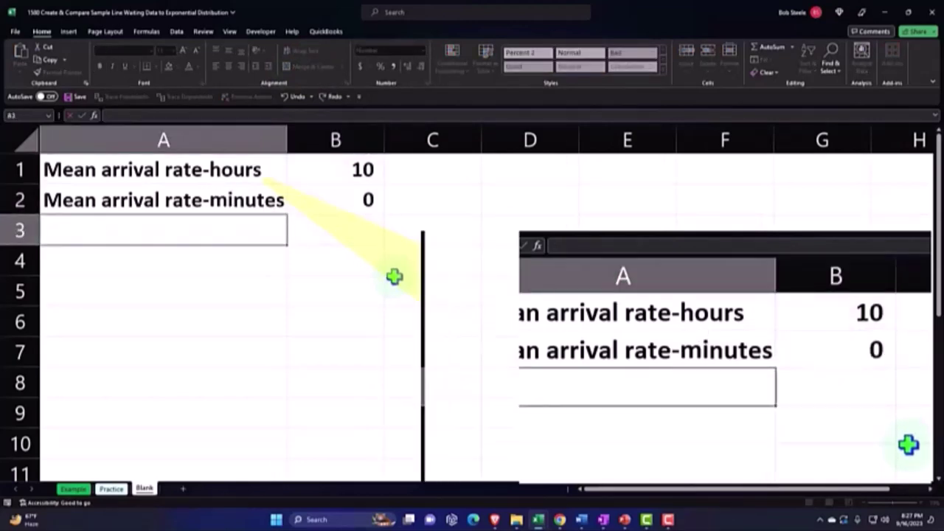
pyautogui.press('Up')
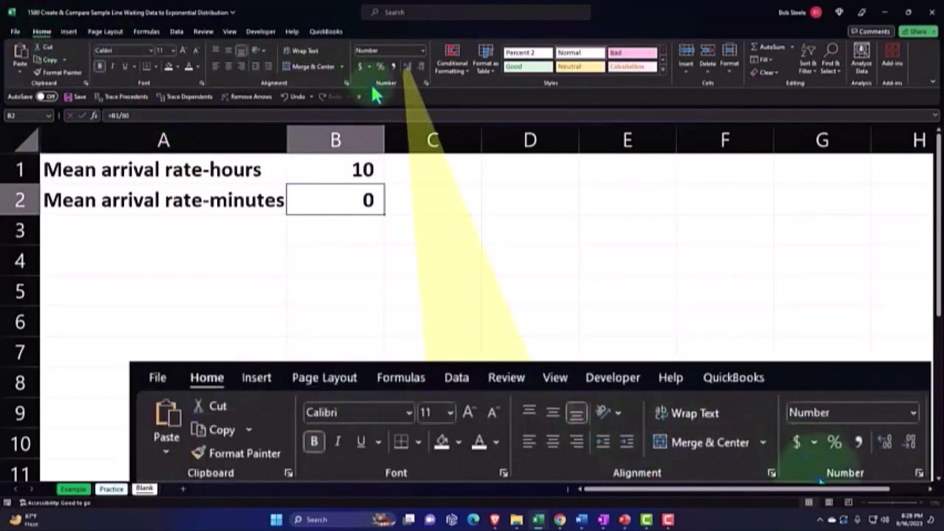
pyautogui.click(405, 68)
pyautogui.click(406, 67)
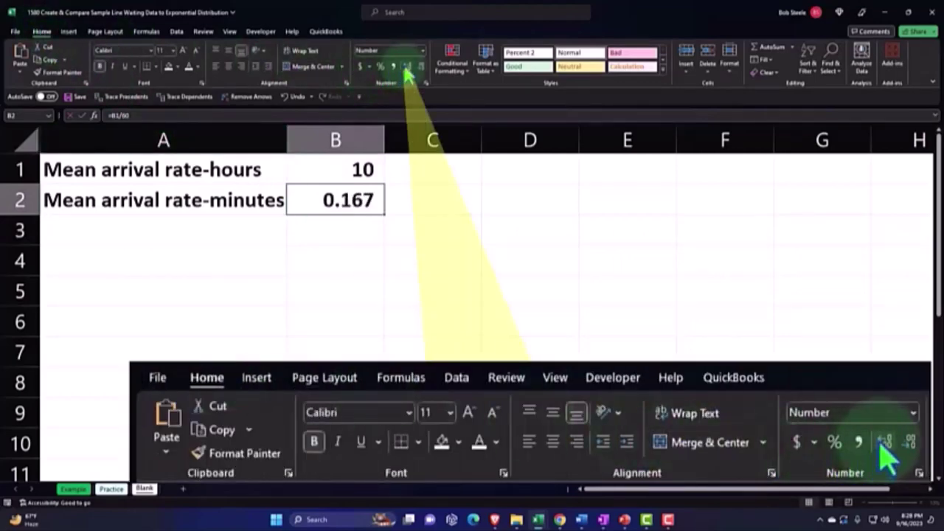
pyautogui.click(406, 67)
pyautogui.click(405, 67)
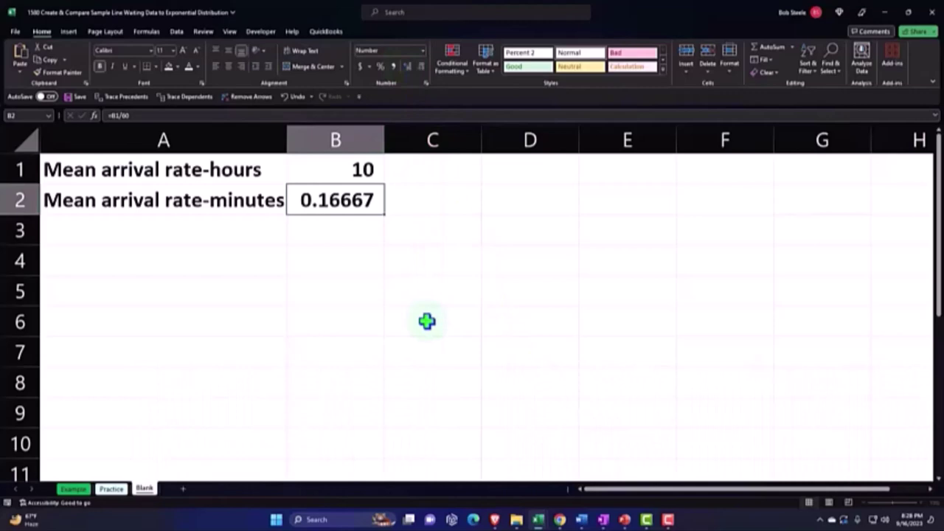
pyautogui.press('Down')
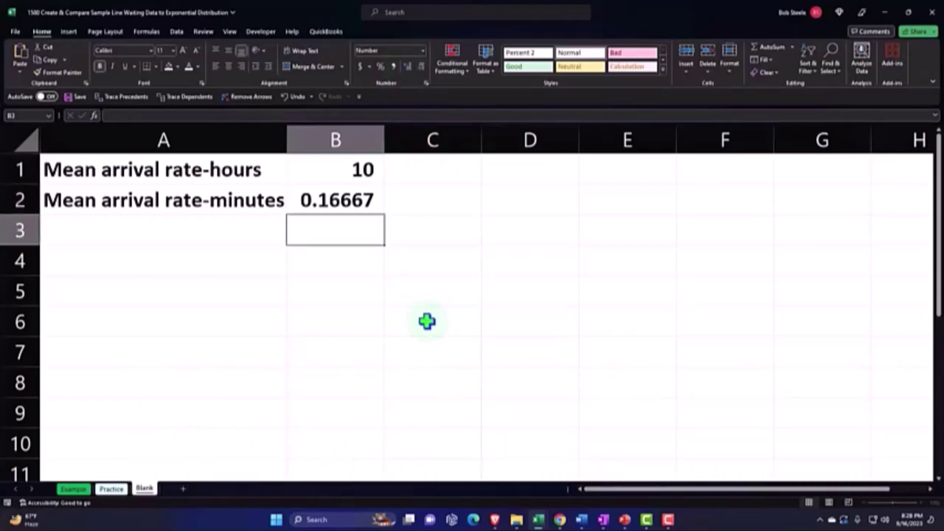
# Label A3 'Inter arrival time in hours' and enter =1/B1 in B3, shown as 0.10.
pyautogui.press('Left')
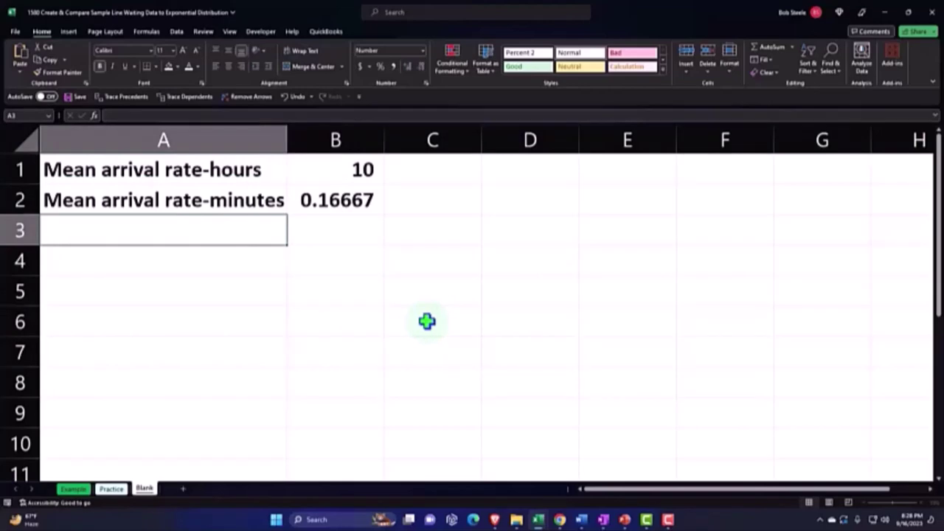
pyautogui.write('Inter')
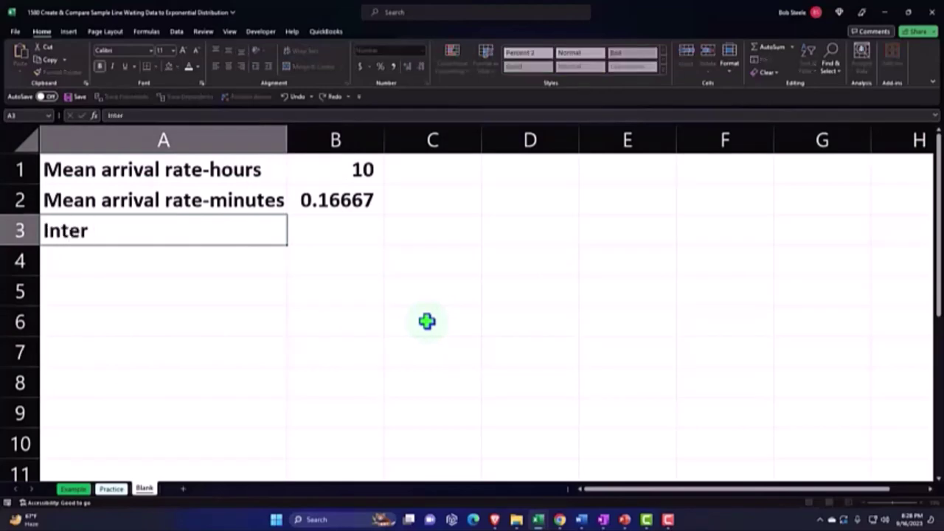
pyautogui.write(' arrival')
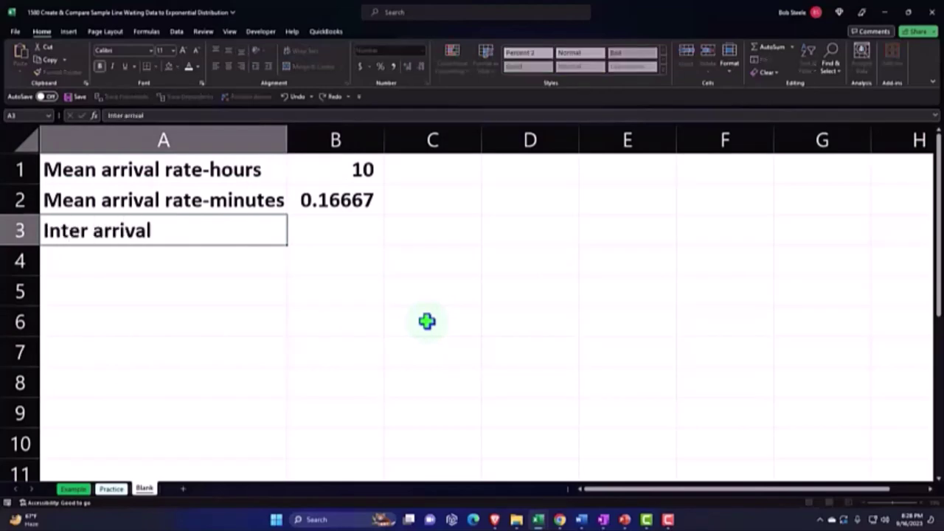
pyautogui.write(' time in hour')
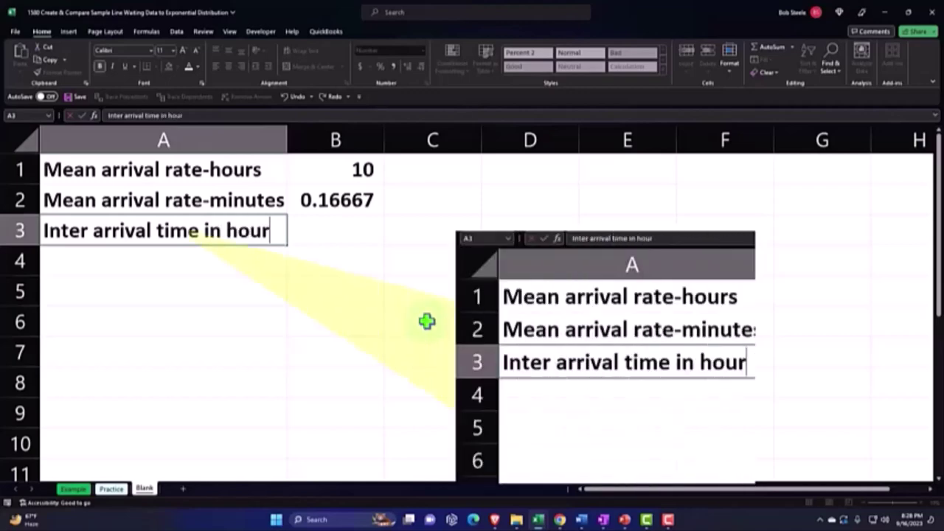
pyautogui.write('s')
pyautogui.press('Tab')
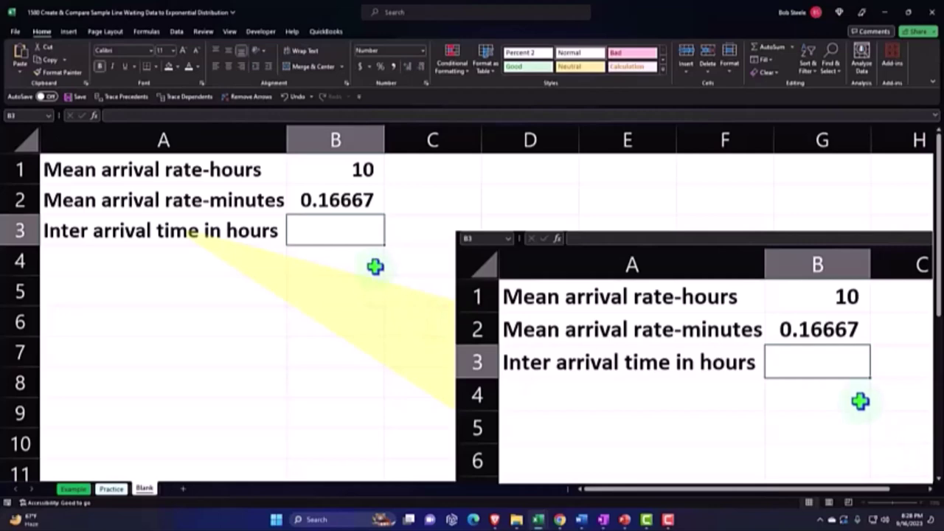
pyautogui.write('=1')
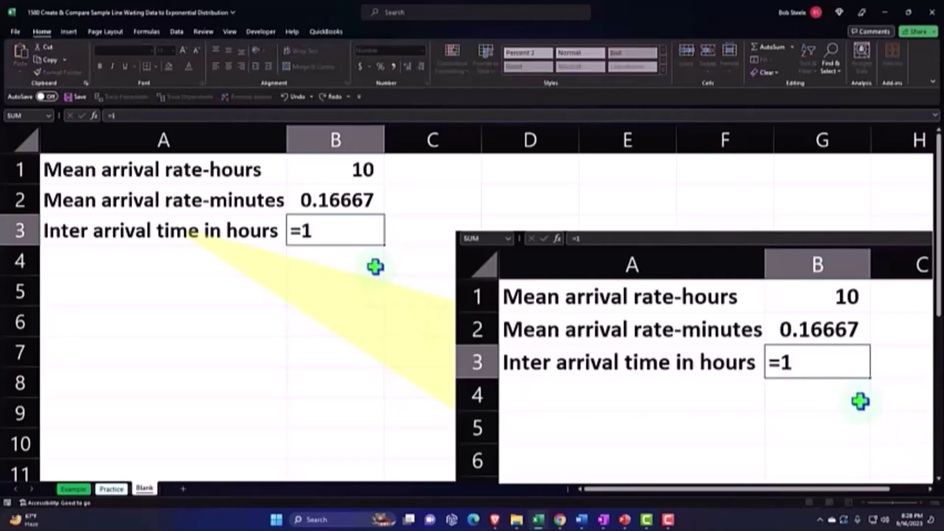
pyautogui.write('/')
pyautogui.click(362, 171)
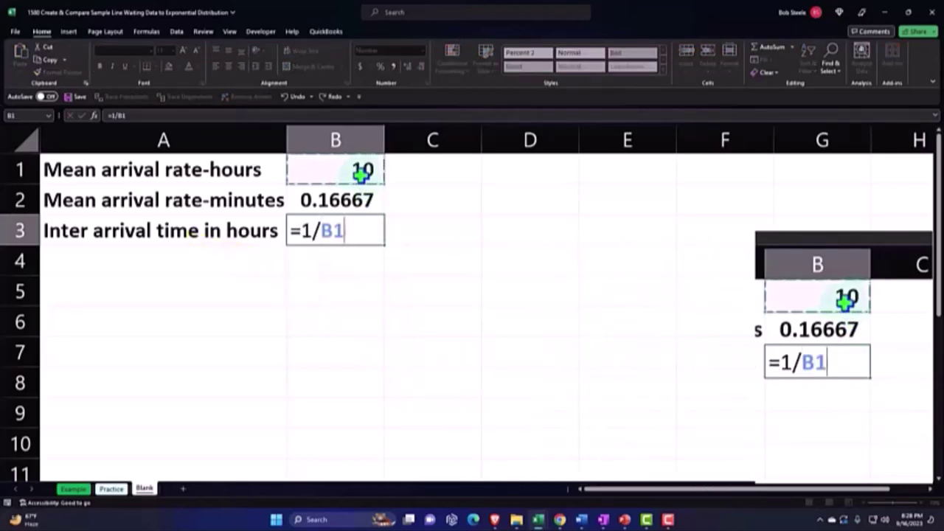
pyautogui.press('Return')
pyautogui.press('Up')
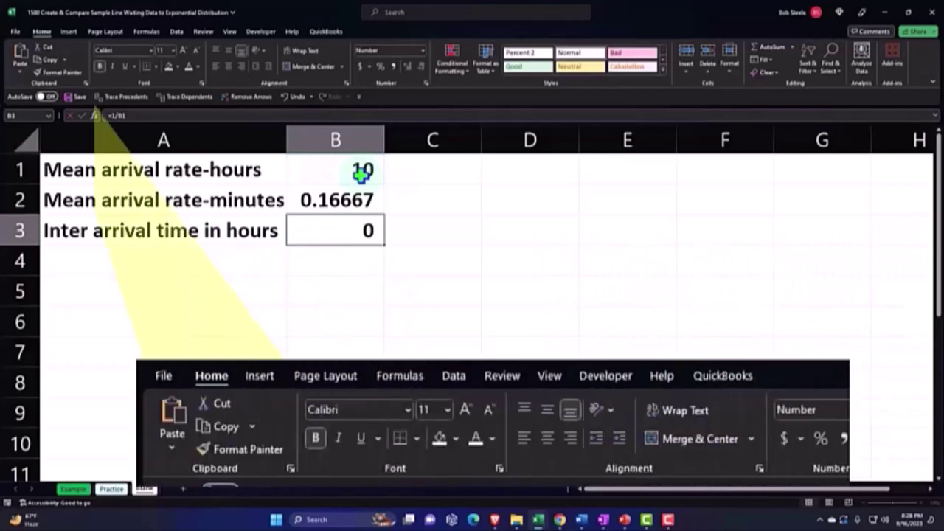
pyautogui.click(407, 71)
pyautogui.click(407, 72)
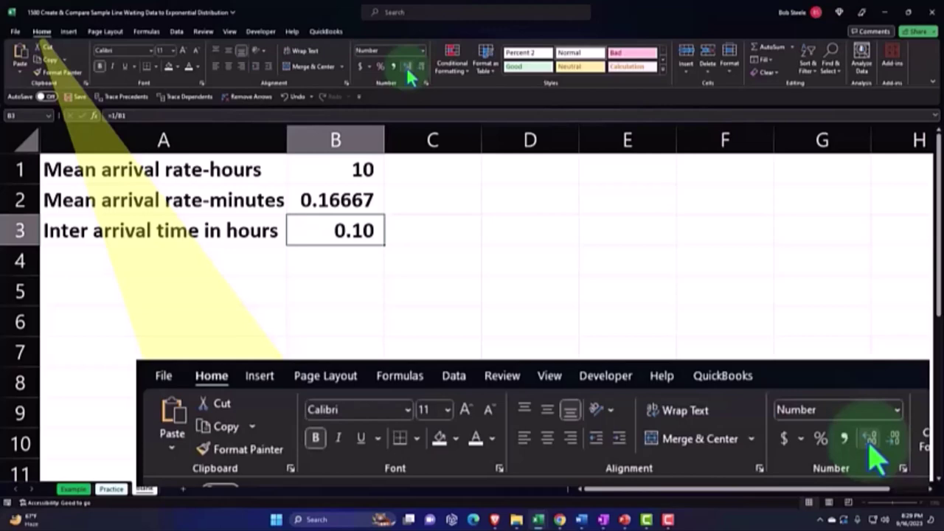
pyautogui.click(157, 259)
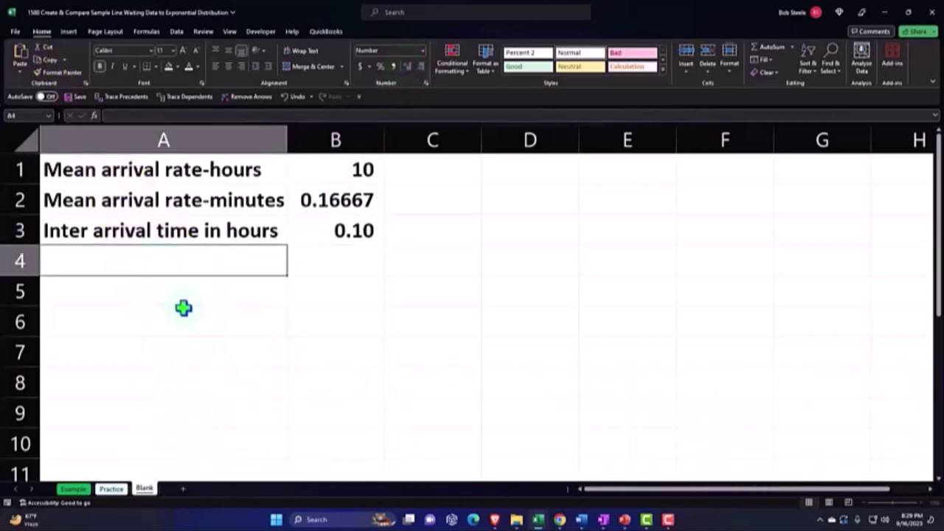
# Label A4 'Inter arrival time in minutes' and widen column A to fit it.
pyautogui.write('In')
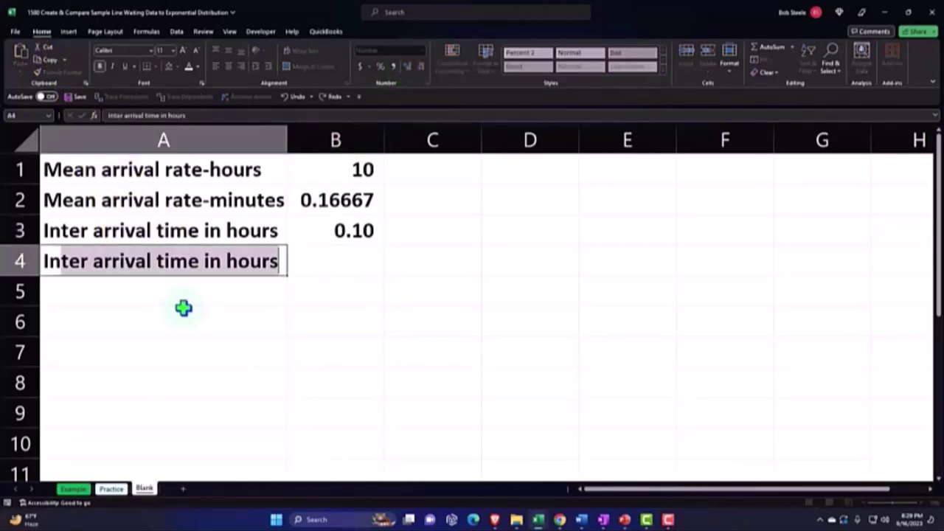
pyautogui.write('ter arrival ')
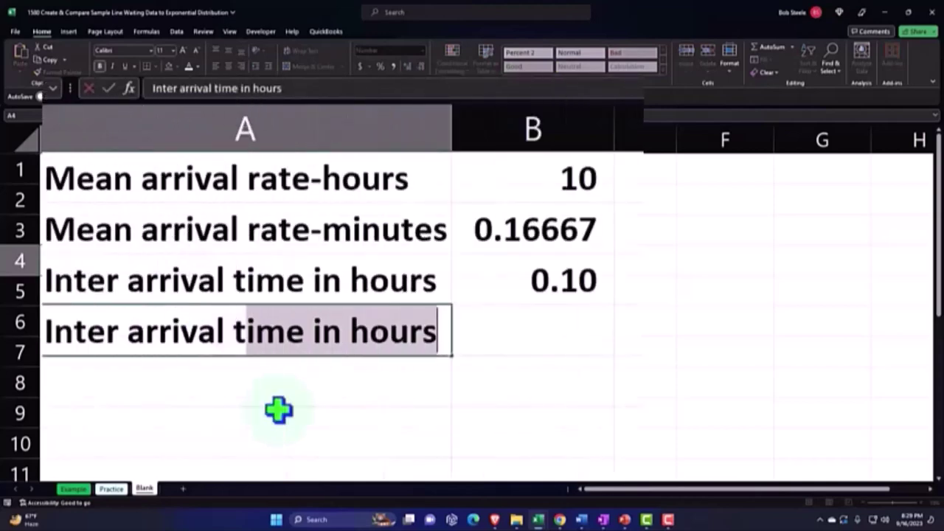
pyautogui.write('time in min')
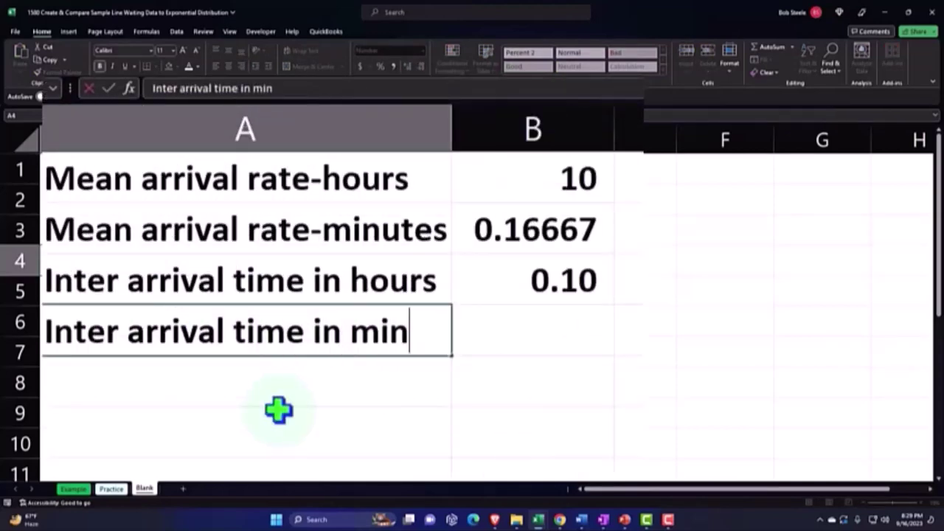
pyautogui.write('utes')
pyautogui.press('Tab')
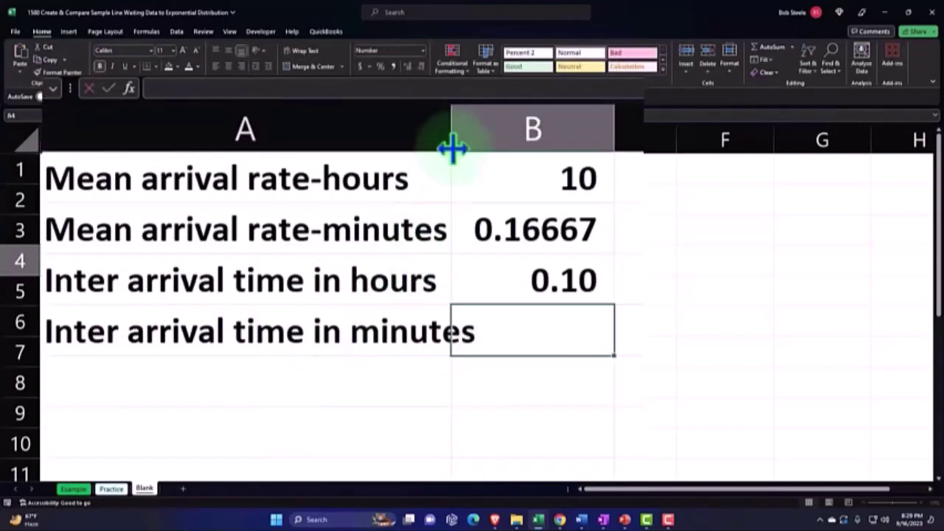
pyautogui.moveTo(449, 144); pyautogui.dragTo(473, 136)
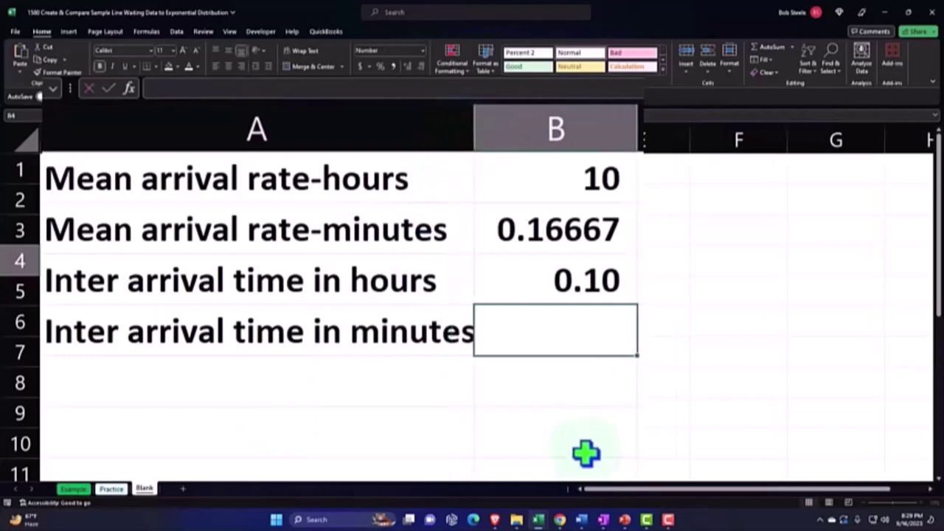
# Enter =1/B2 in B4 and show it with more decimals as 6.00.
pyautogui.write('=')
pyautogui.press('Up')
pyautogui.press('Up')
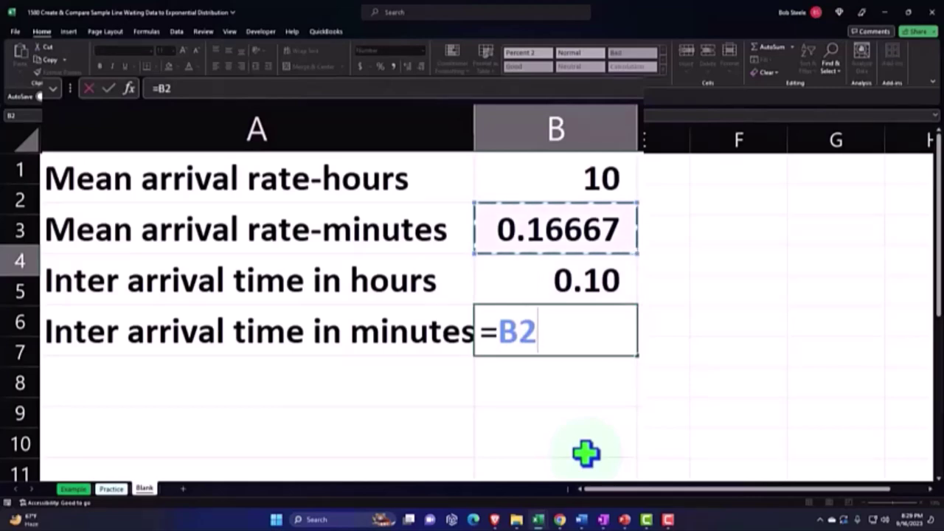
pyautogui.press('BackSpace')
pyautogui.press('BackSpace')
pyautogui.write('1')
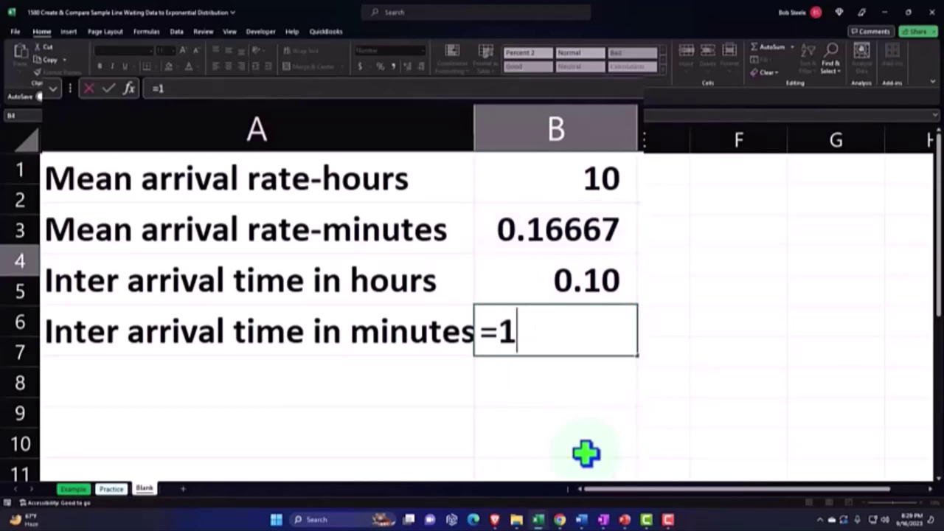
pyautogui.write('/')
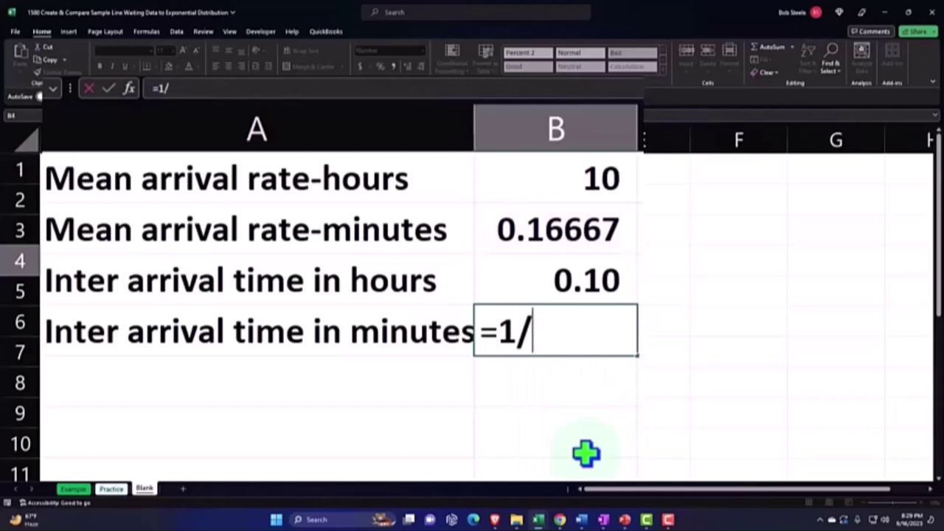
pyautogui.press('Up')
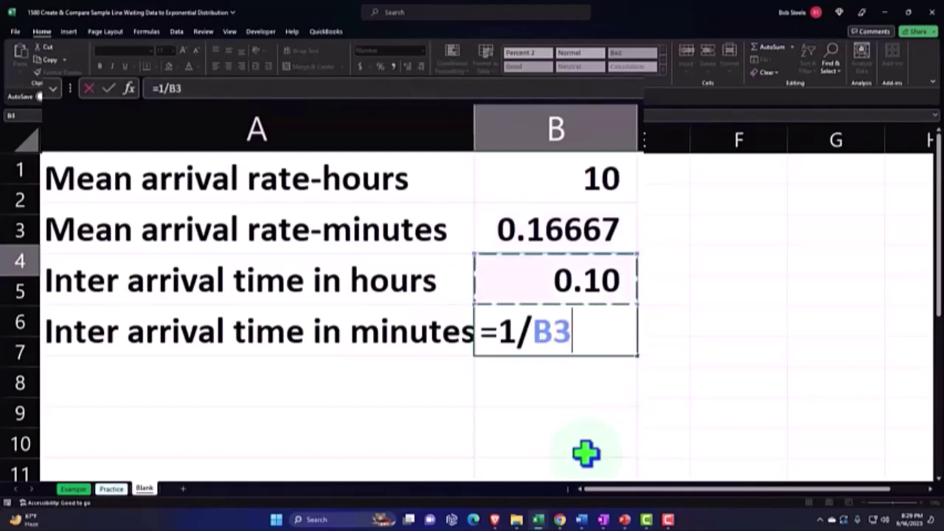
pyautogui.press('Up')
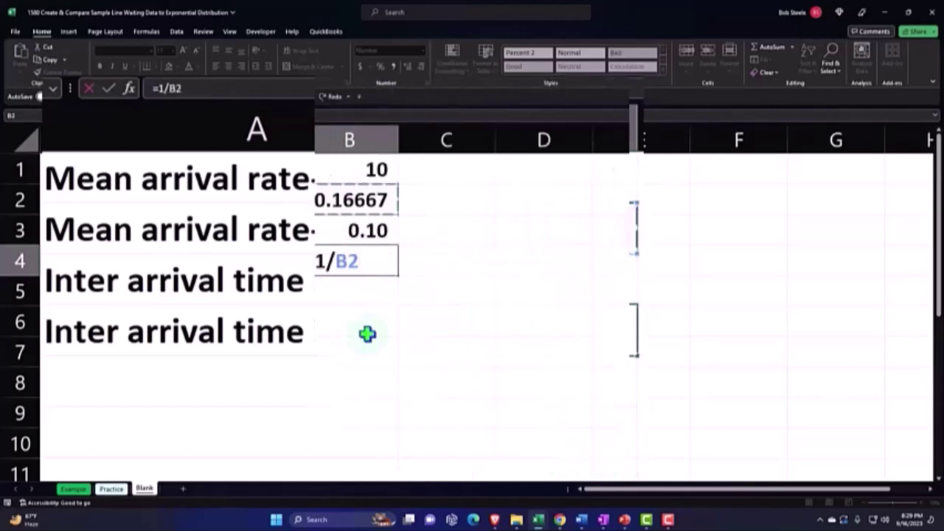
pyautogui.press('Return')
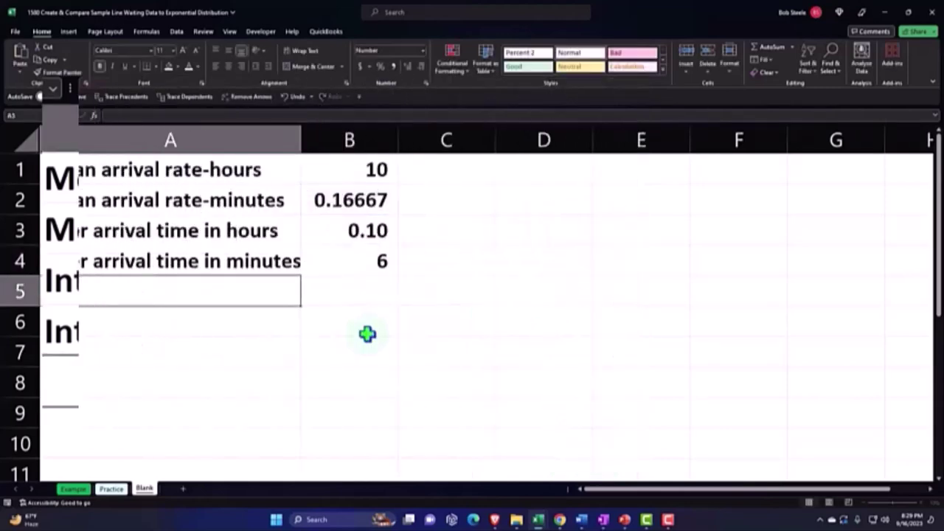
pyautogui.press('Right')
pyautogui.press('Up')
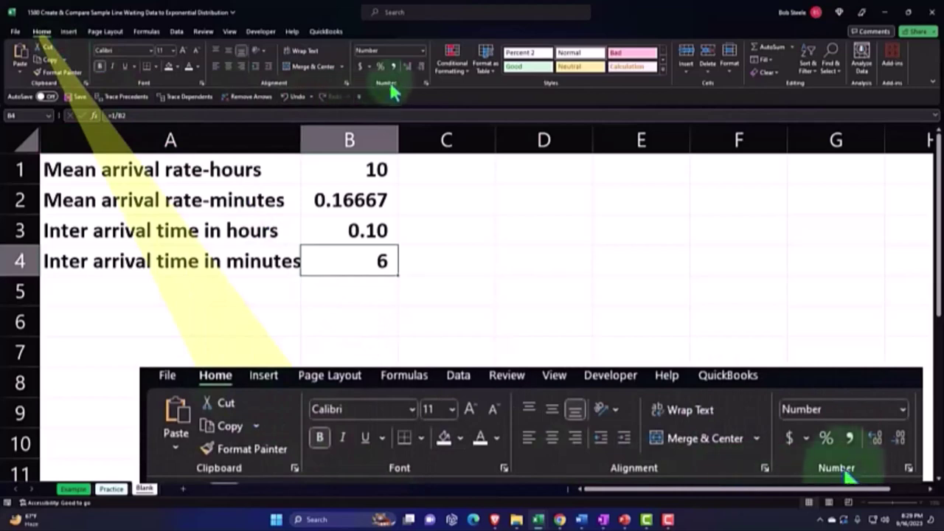
pyautogui.click(406, 68)
pyautogui.click(407, 68)
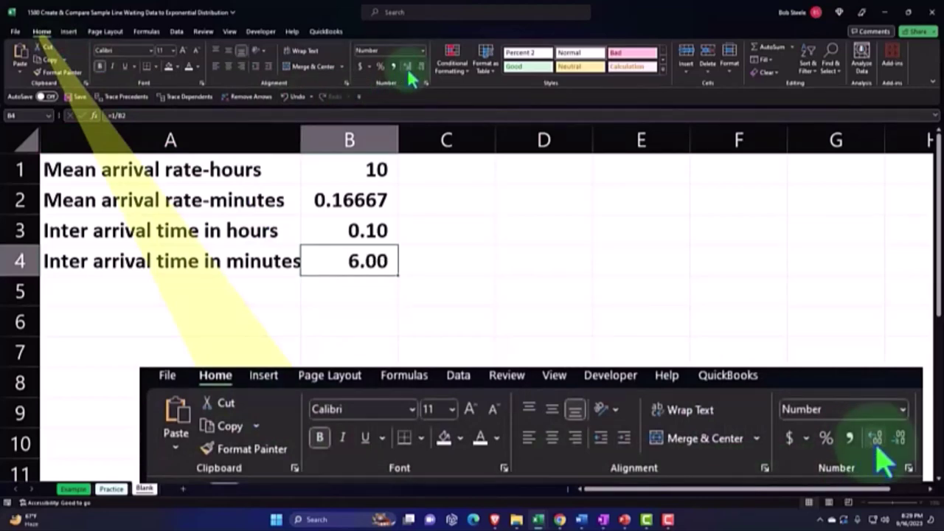
pyautogui.click(366, 309)
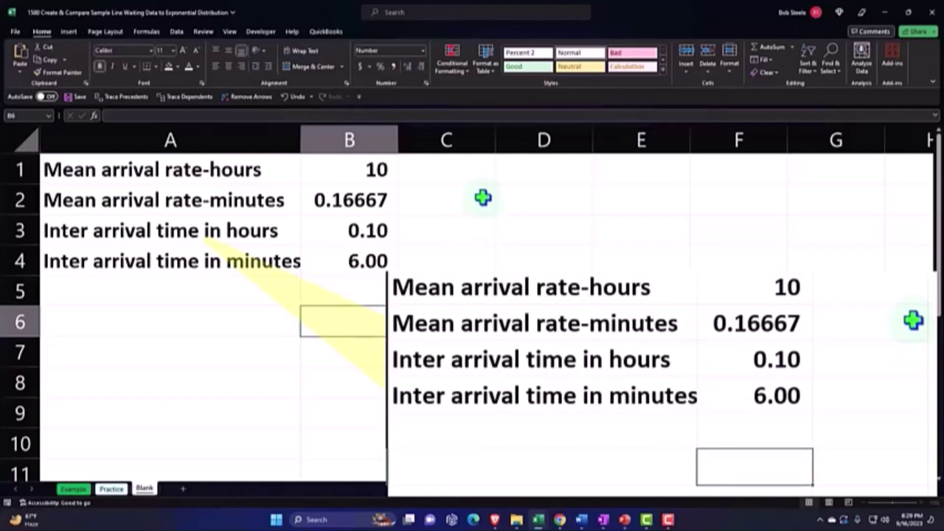
# Narrow column C as a spacer and add the 'Customer' header in D1.
pyautogui.moveTo(494, 140); pyautogui.dragTo(425, 151)
pyautogui.click(457, 174)
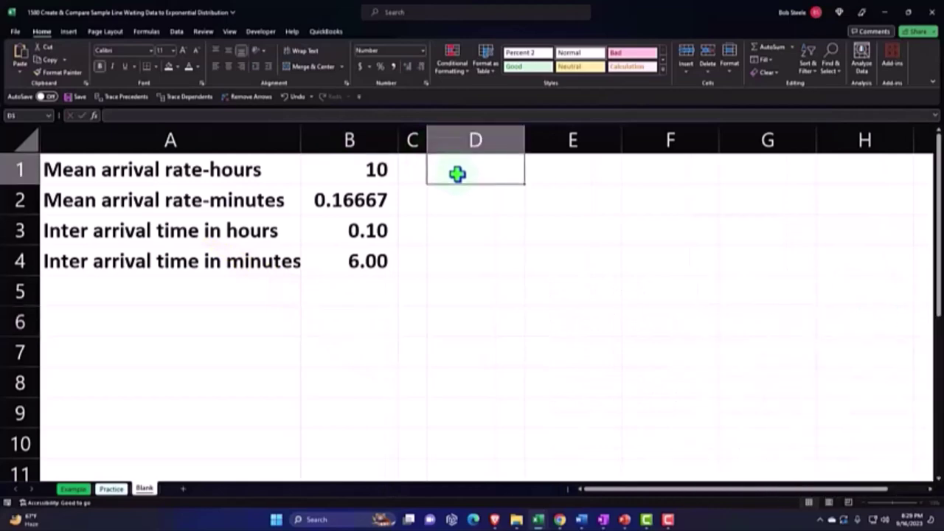
pyautogui.write('Customer')
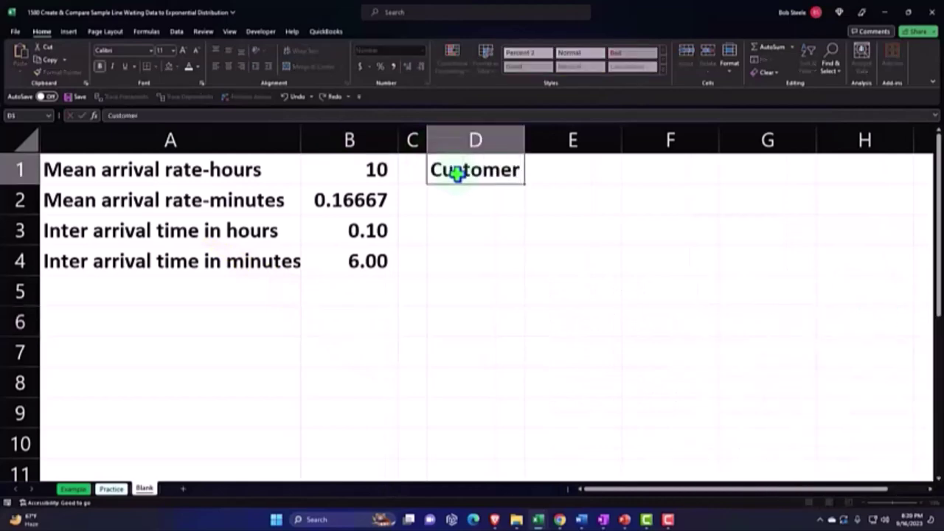
pyautogui.press('Tab')
pyautogui.press('Return')
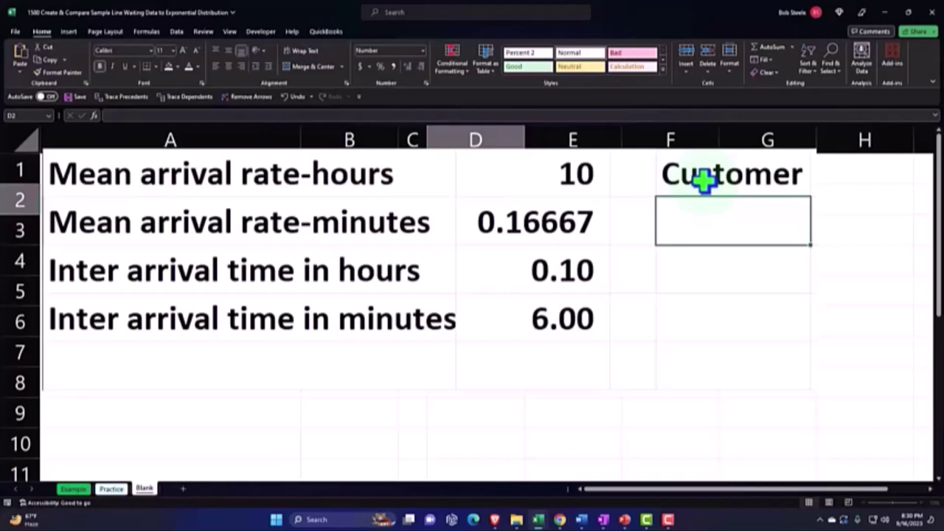
# Enter 1 and 2 under Customer and fill the series down to 300.
pyautogui.write('1')
pyautogui.press('Return')
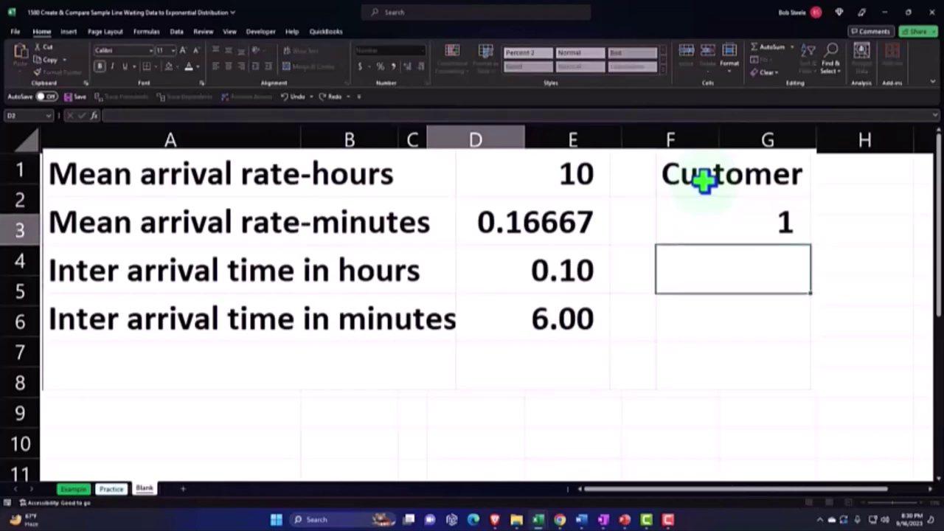
pyautogui.write('2')
pyautogui.press('Return')
pyautogui.press('Up')
pyautogui.press('Up')
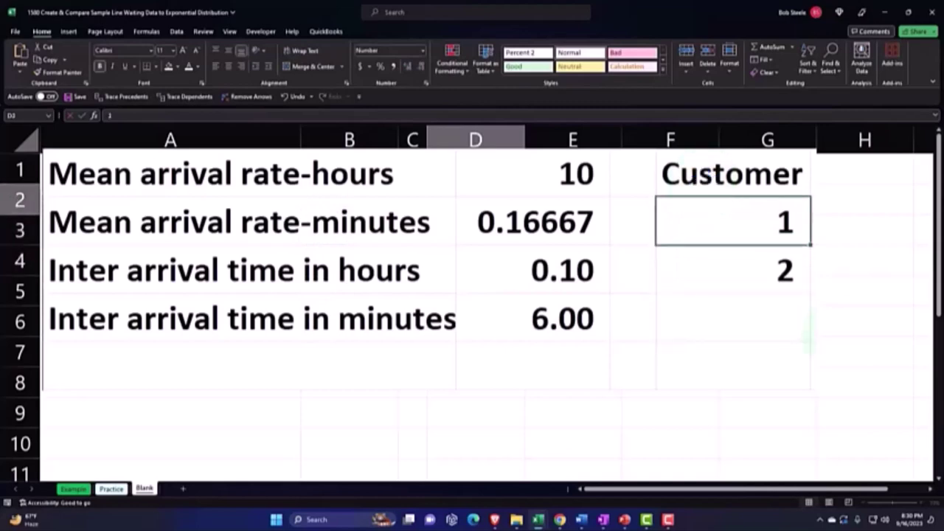
pyautogui.moveTo(758, 231); pyautogui.dragTo(760, 254)
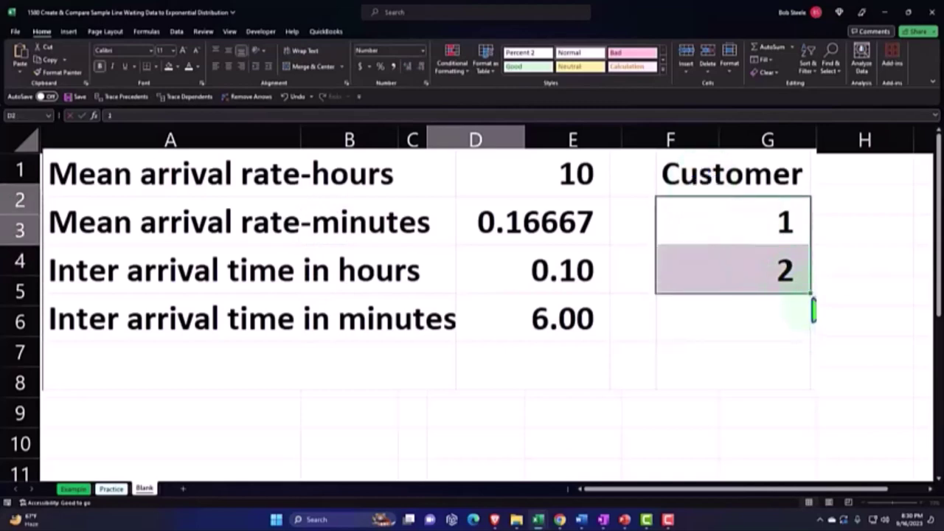
pyautogui.moveTo(813, 311); pyautogui.dragTo(519, 511)
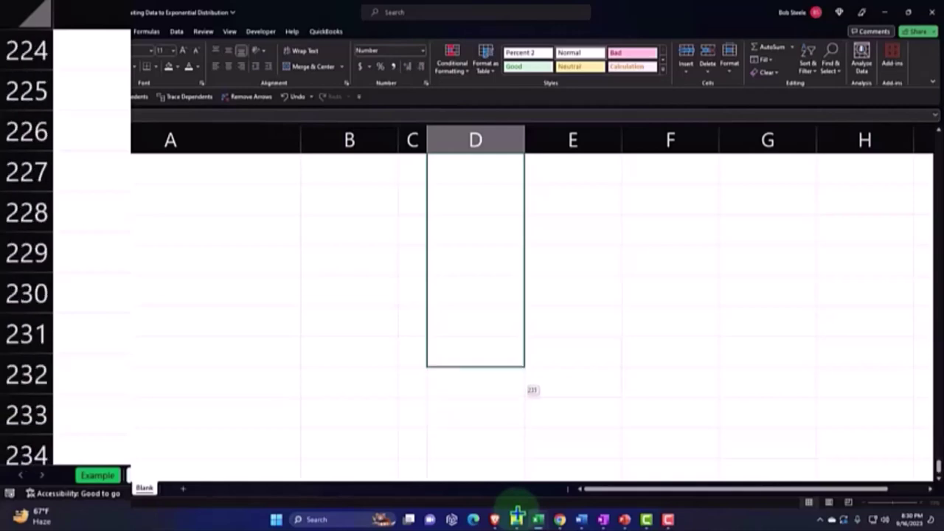
pyautogui.moveTo(517, 514)
pyautogui.mouseDown()
pyautogui.moveTo(507, 491)
pyautogui.moveTo(509, 350)
pyautogui.mouseUp()
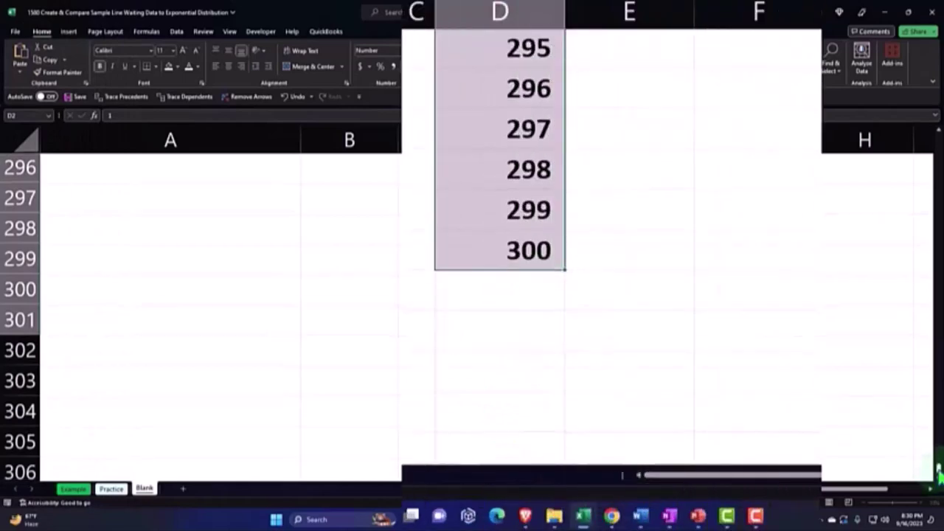
pyautogui.moveTo(937, 472); pyautogui.dragTo(938, 137)
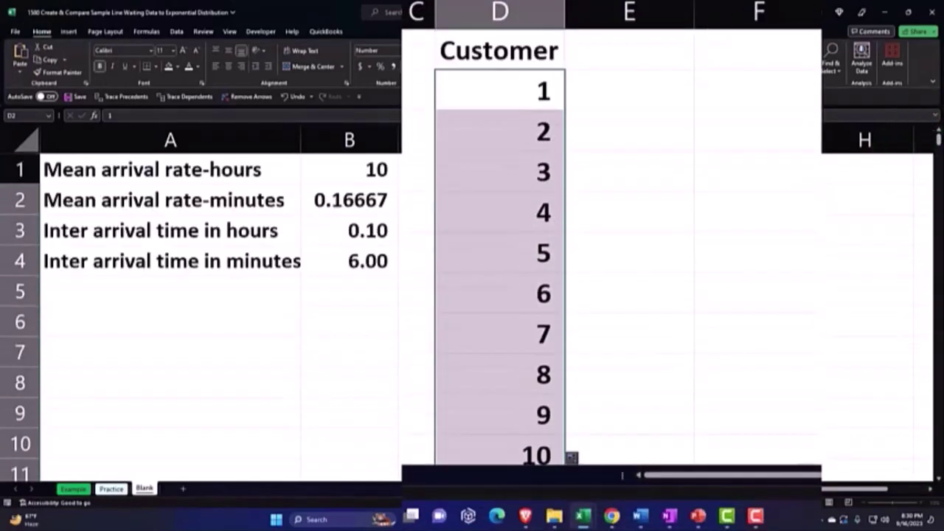
# Type 'Inter Arrival Times' in E1 and wrap the text of both D1:E1 headings.
pyautogui.click(617, 59)
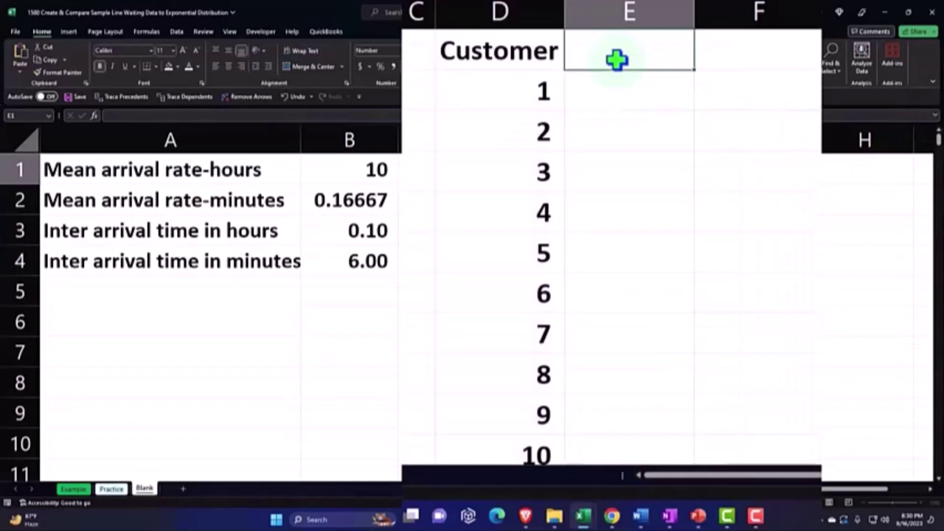
pyautogui.write('Int')
pyautogui.press('BackSpace')
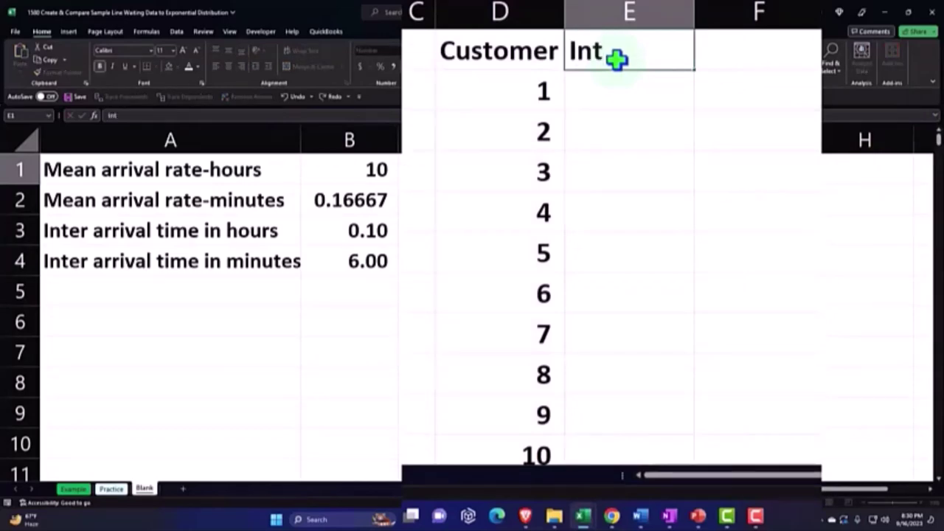
pyautogui.write('er A')
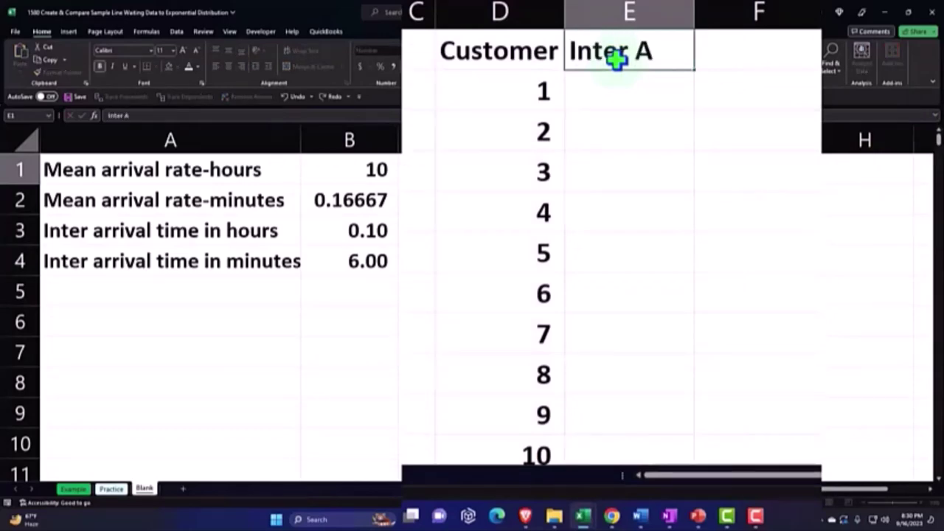
pyautogui.write('rrival Times')
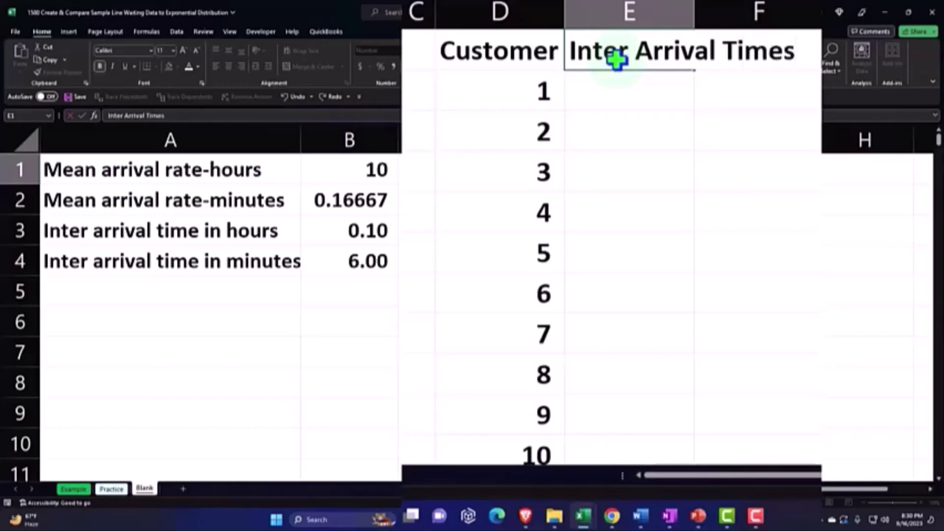
pyautogui.press('Return')
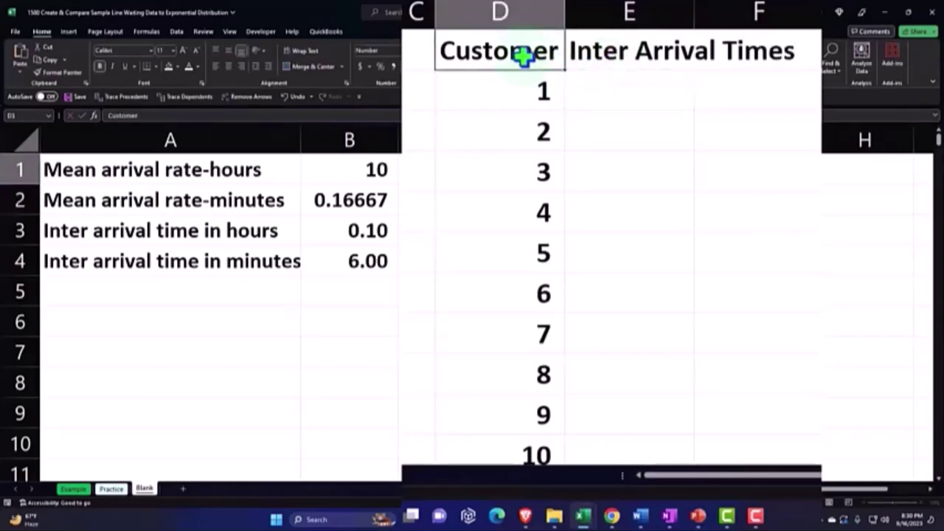
pyautogui.moveTo(521, 57); pyautogui.dragTo(533, 189)
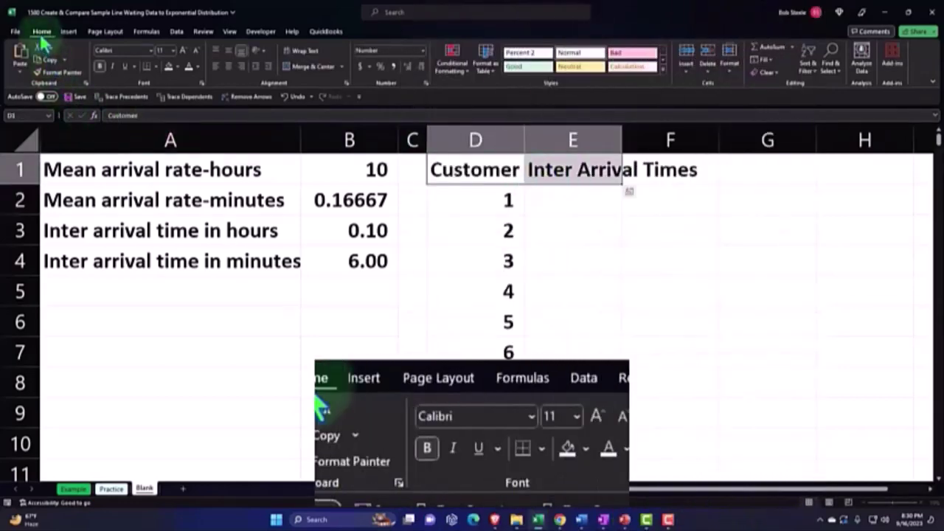
pyautogui.click(305, 52)
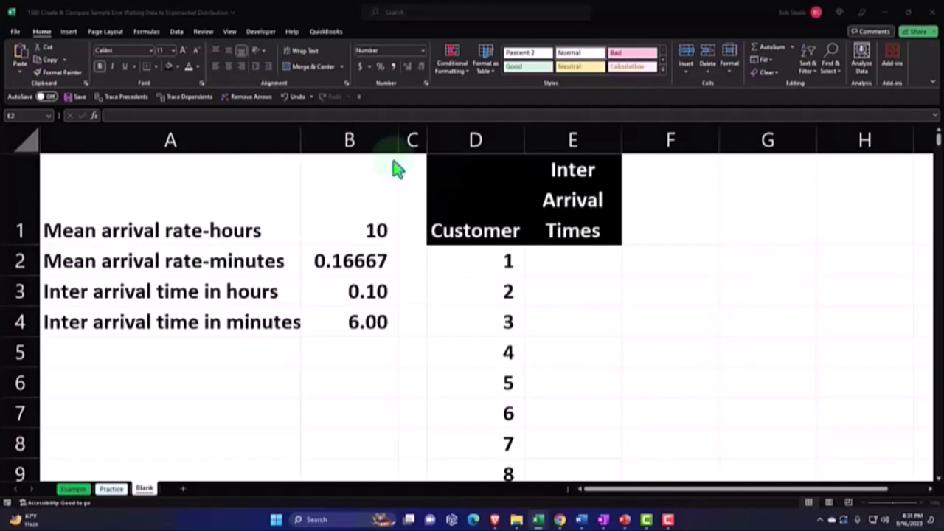
# Enter =ln(1-rand())/$B$2 in E2 as the first customer's inter-arrival formula.
pyautogui.click(177, 33)
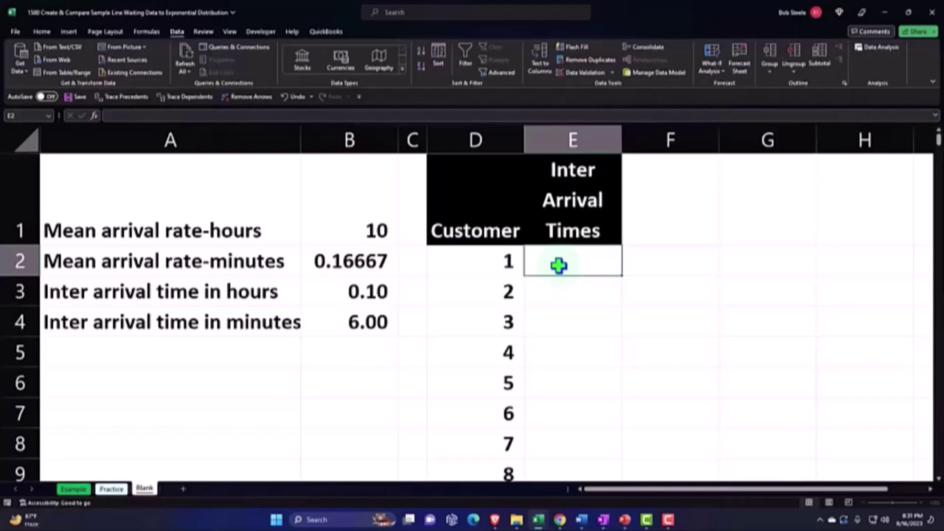
pyautogui.write('=')
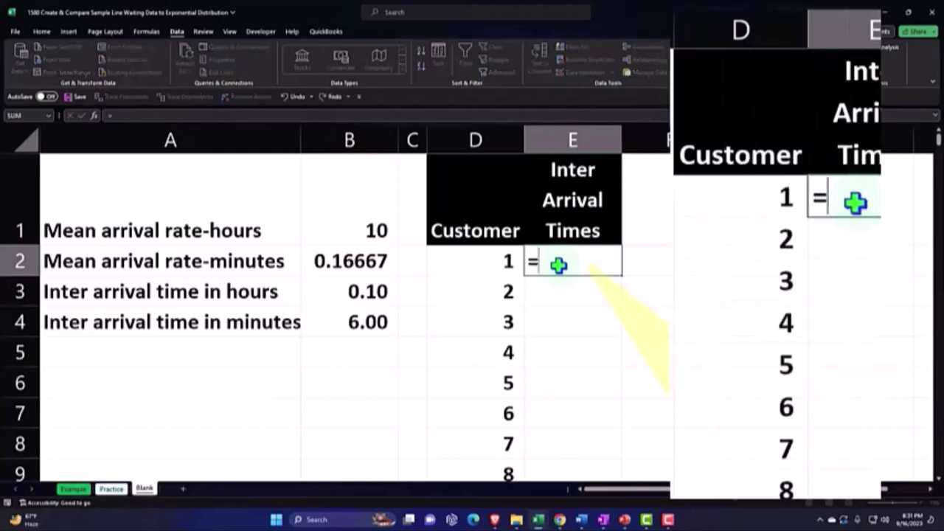
pyautogui.write('ln')
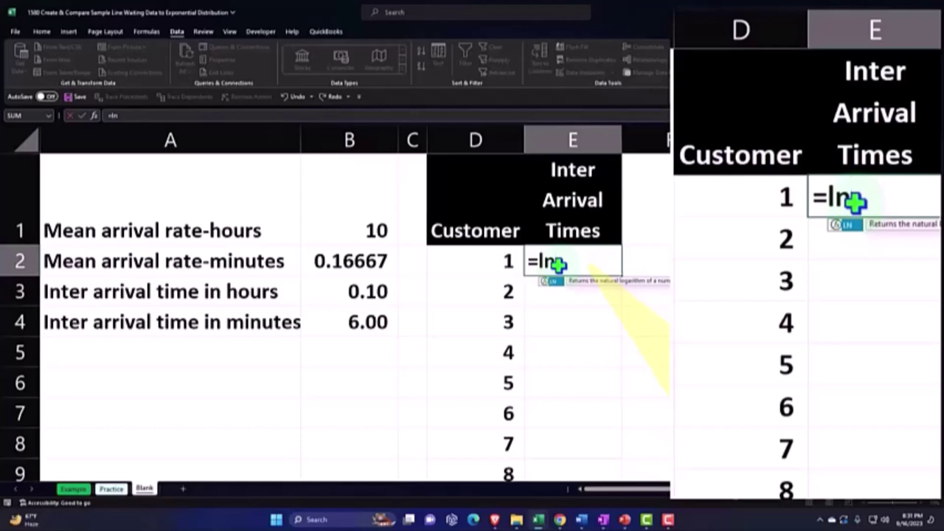
pyautogui.write('(')
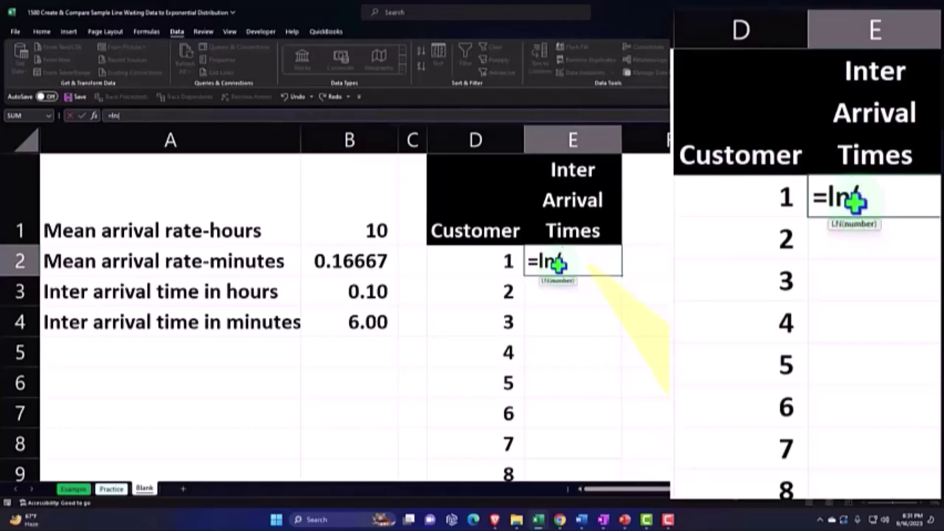
pyautogui.write('1')
pyautogui.write('-rand')
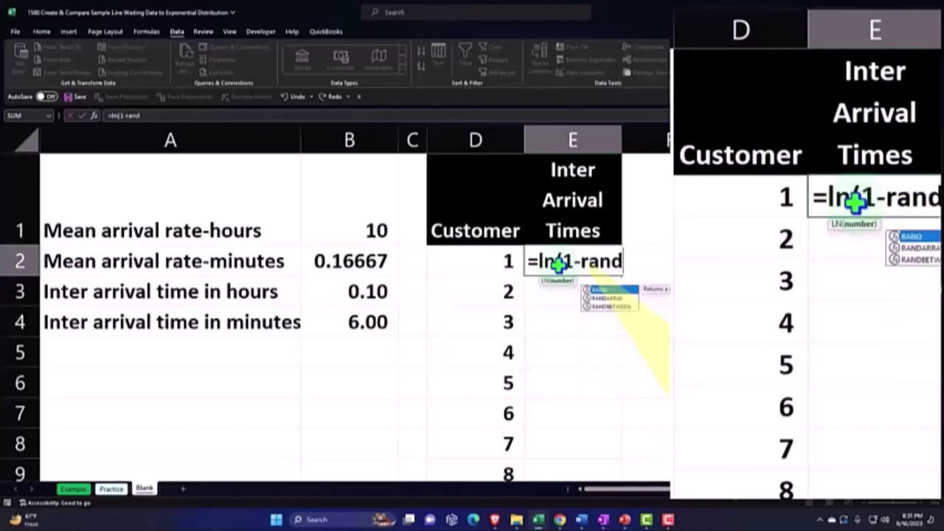
pyautogui.write('()')
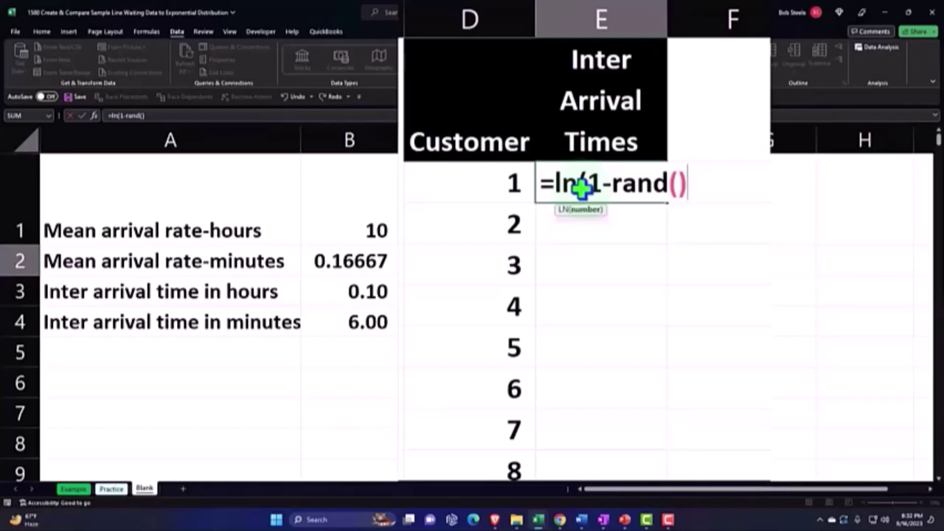
pyautogui.write(')')
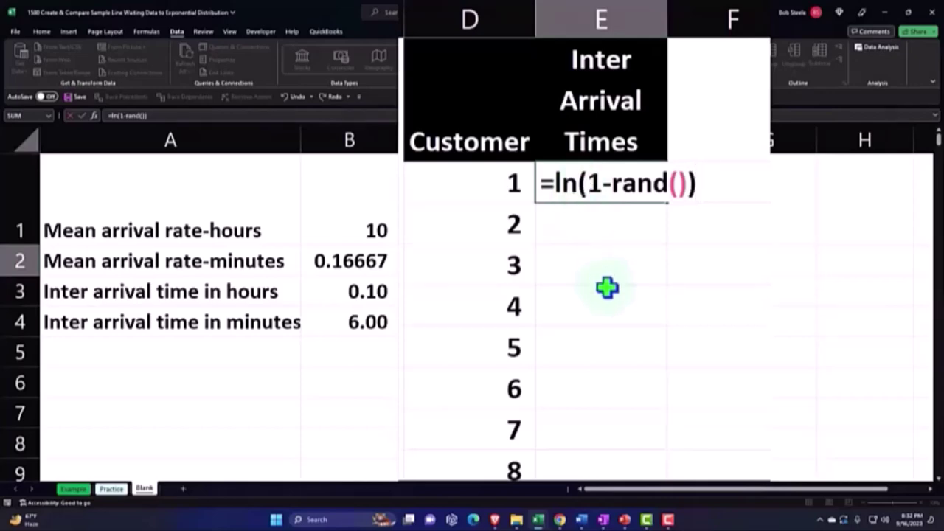
pyautogui.write('/')
pyautogui.click(337, 261)
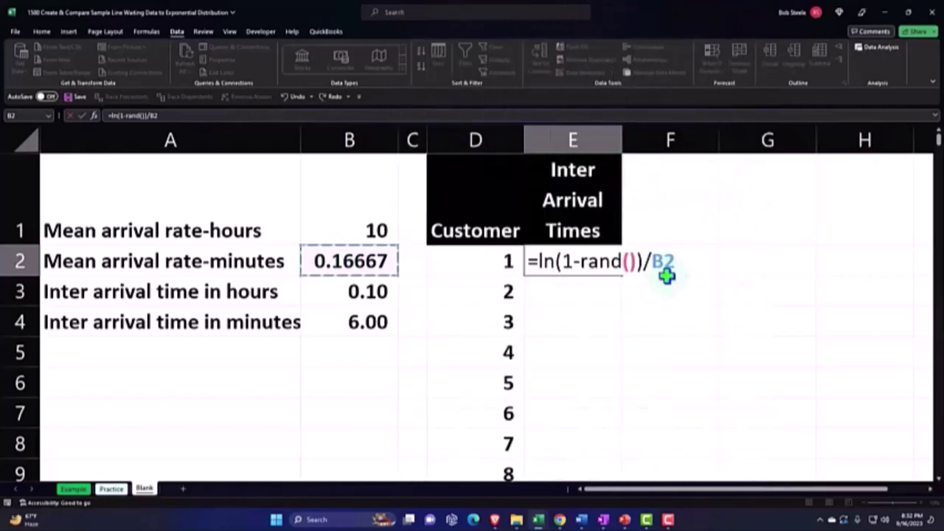
pyautogui.press('F4')
pyautogui.write(')')
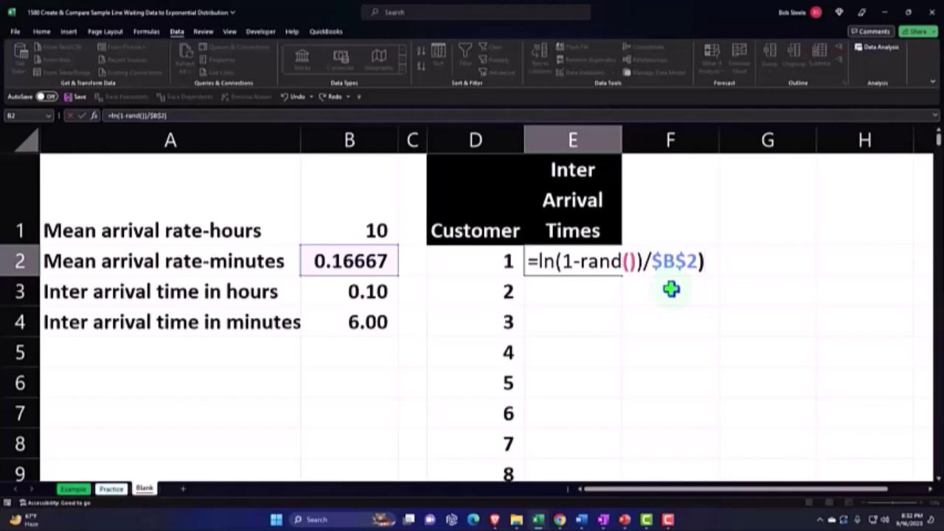
pyautogui.press('Return')
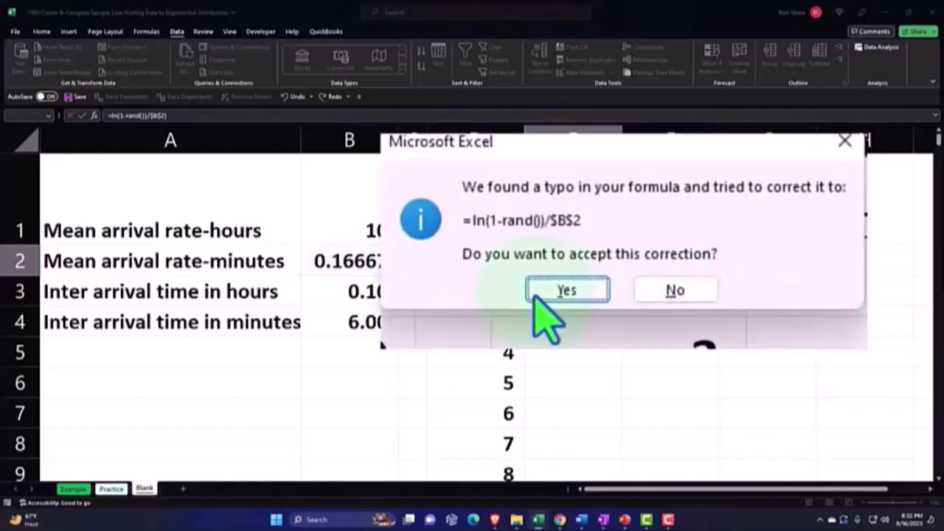
# Accept the correction, show E2 to two decimals, and negate it to =-LN(1-RAND())/$B$2.
pyautogui.click(534, 293)
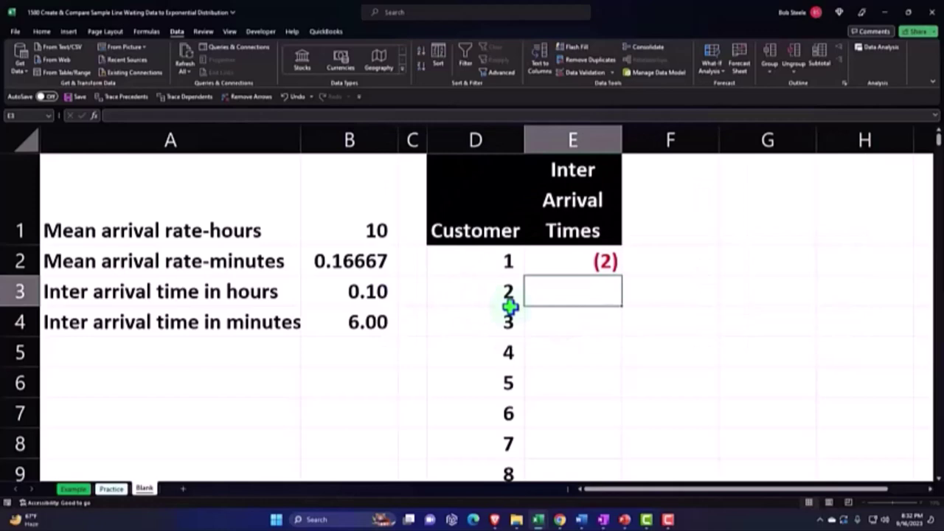
pyautogui.click(579, 262)
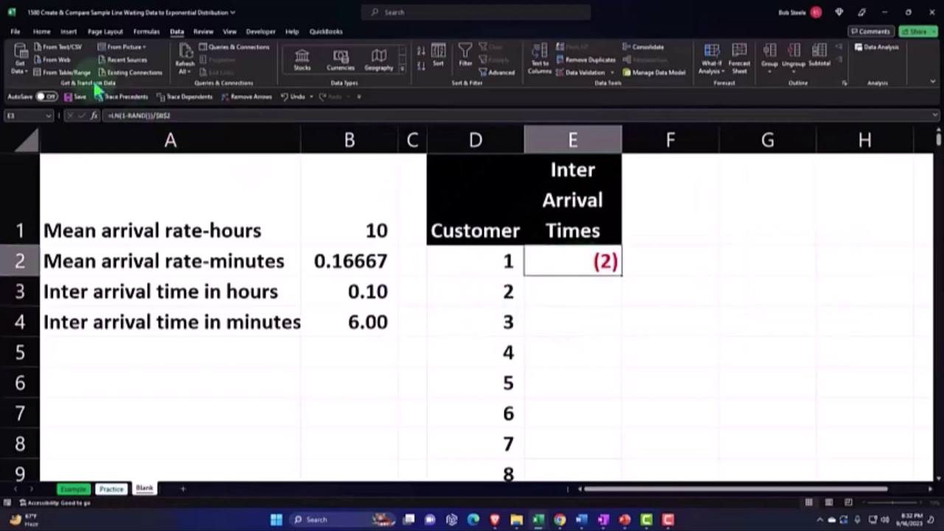
pyautogui.click(41, 31)
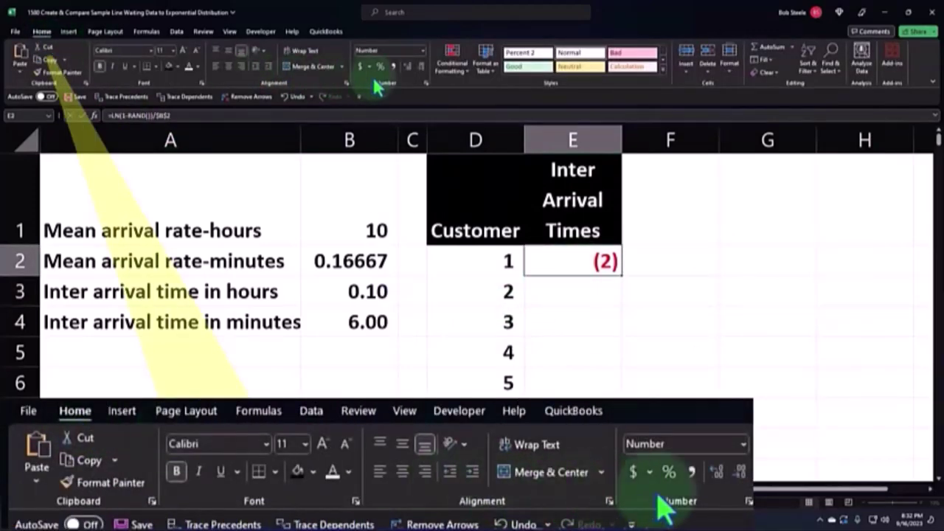
pyautogui.click(406, 68)
pyautogui.click(406, 68)
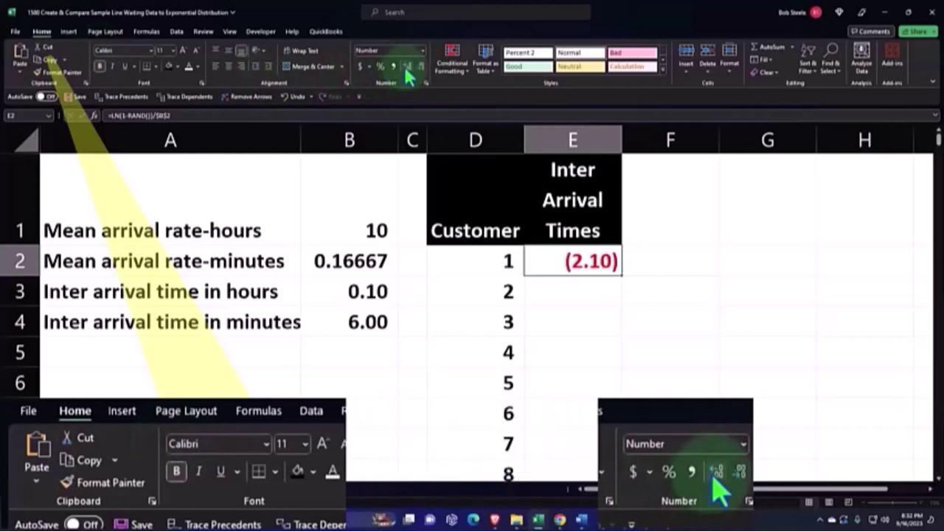
pyautogui.doubleClick(600, 268)
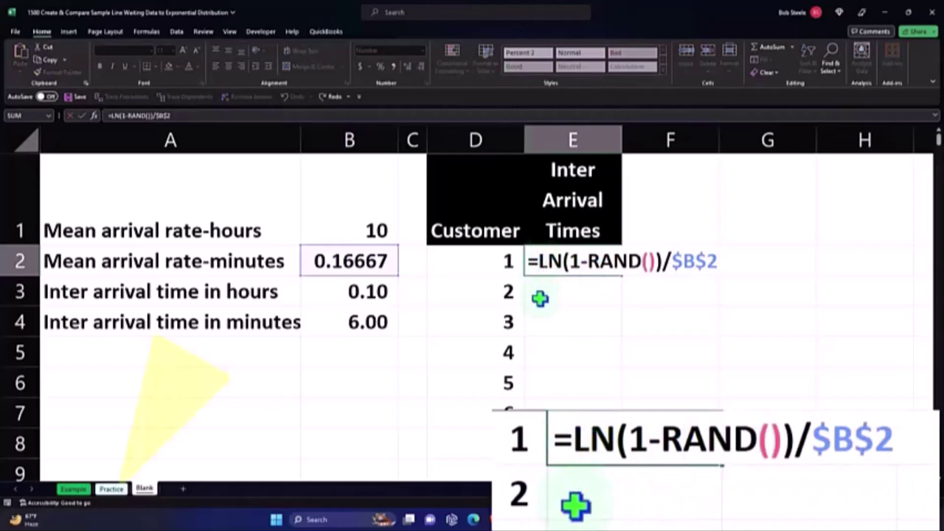
pyautogui.write('-')
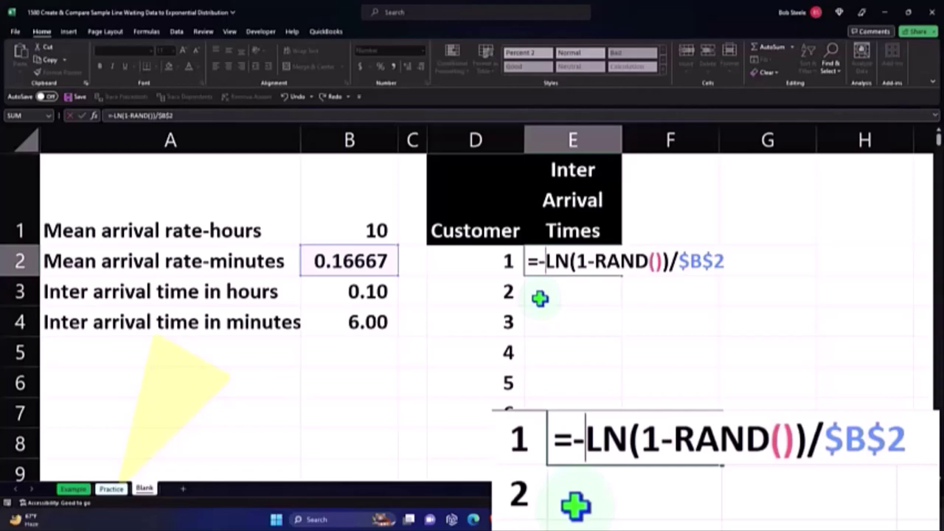
pyautogui.press('Return')
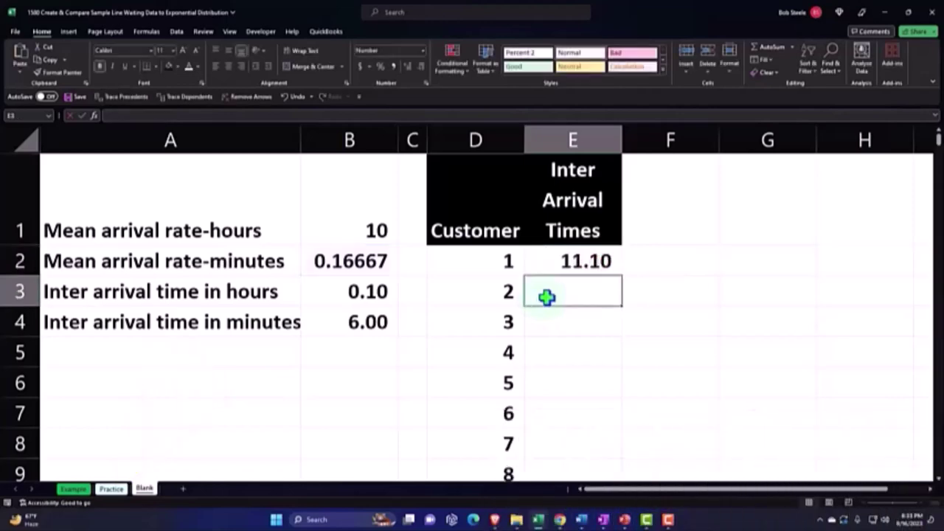
pyautogui.click(604, 264)
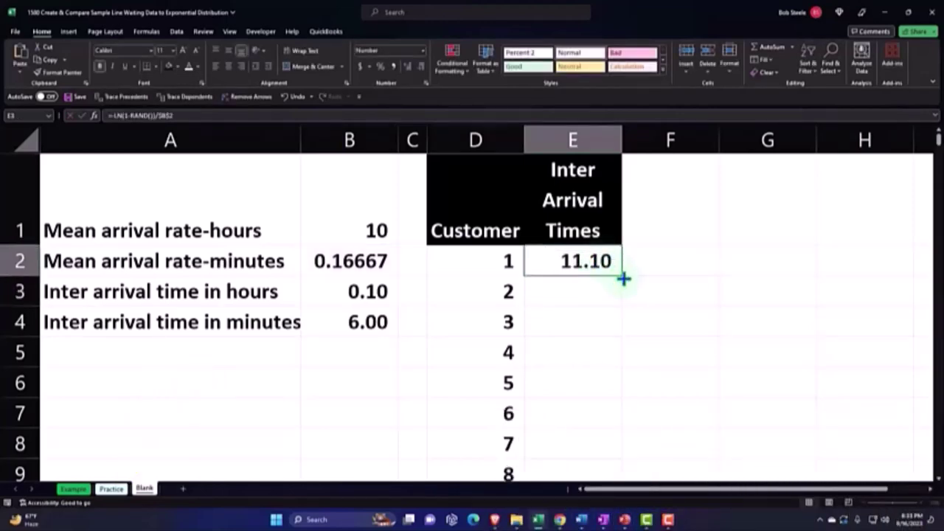
pyautogui.doubleClick(621, 276)
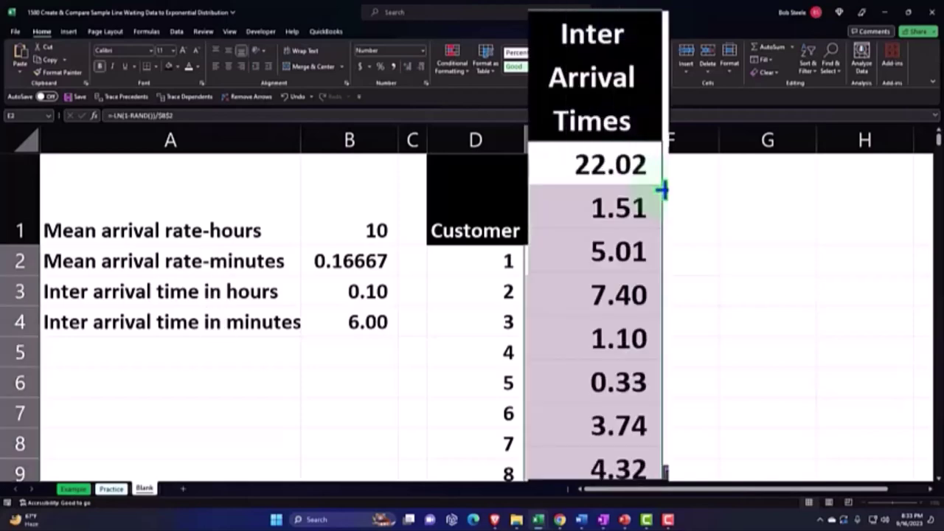
pyautogui.scroll(-1, 662, 190)
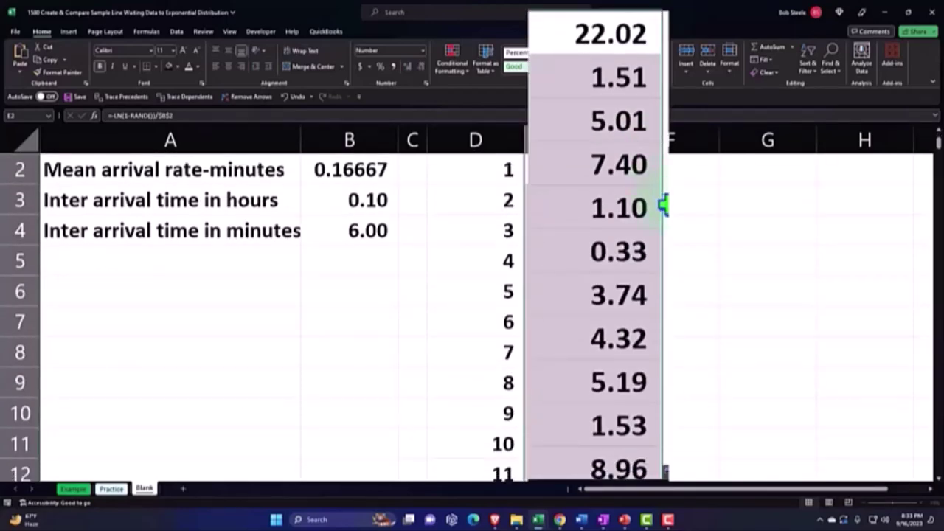
pyautogui.scroll(1, 661, 193)
pyautogui.click(619, 177)
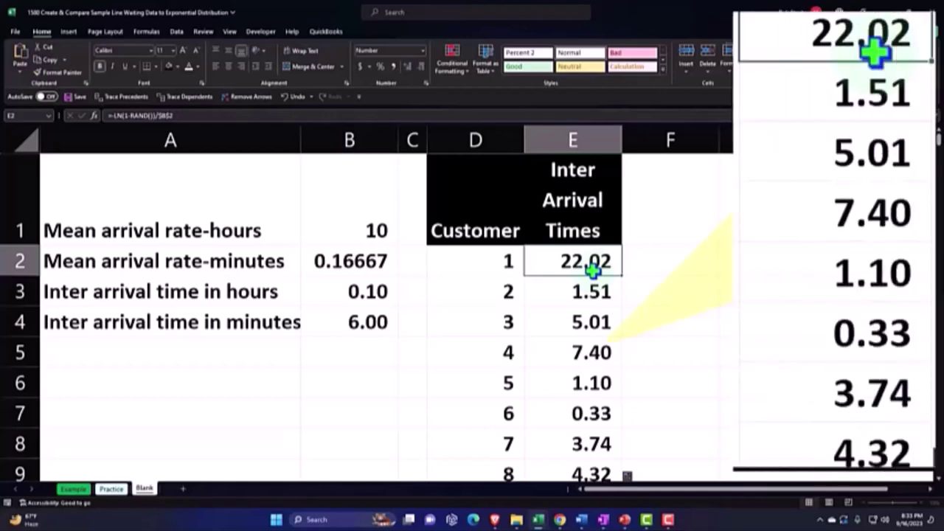
pyautogui.press('Down')
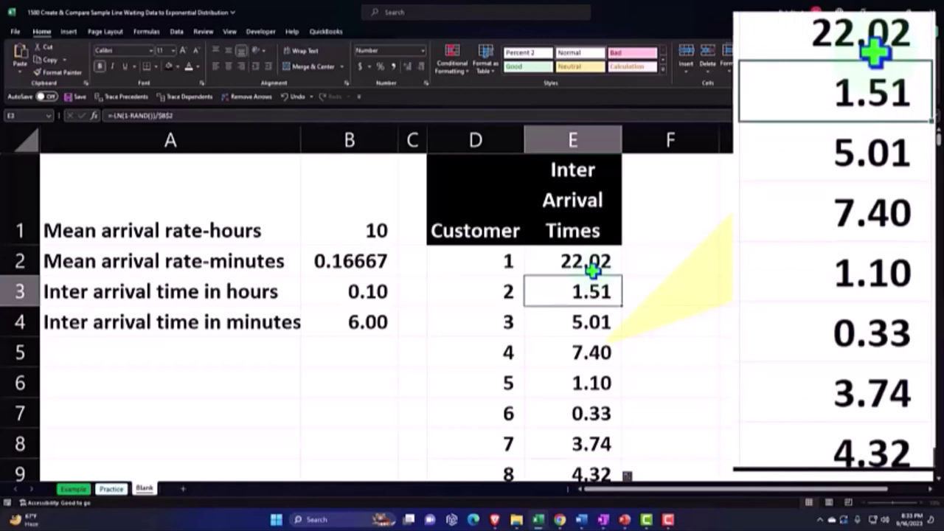
pyautogui.press('Down')
pyautogui.press('Down')
pyautogui.press('Down')
pyautogui.press('Down')
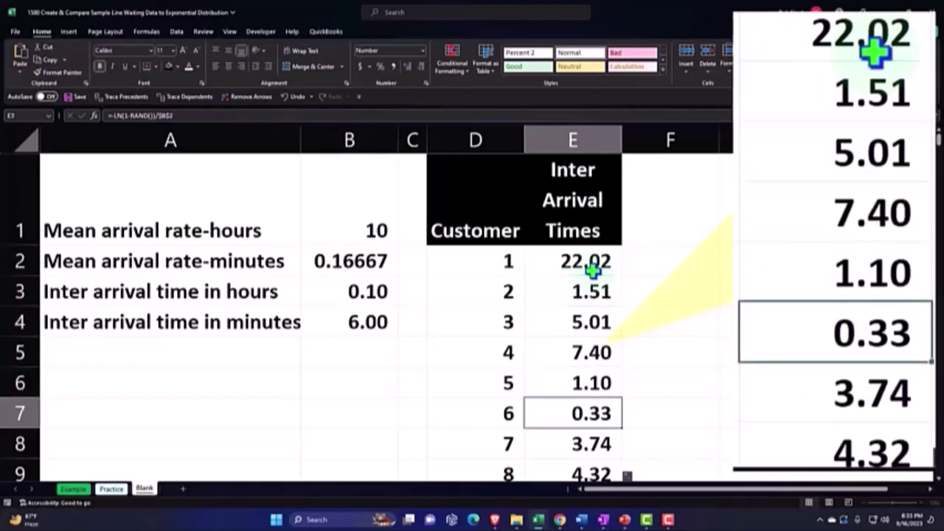
pyautogui.press('Down')
pyautogui.press('Down')
pyautogui.press('Down')
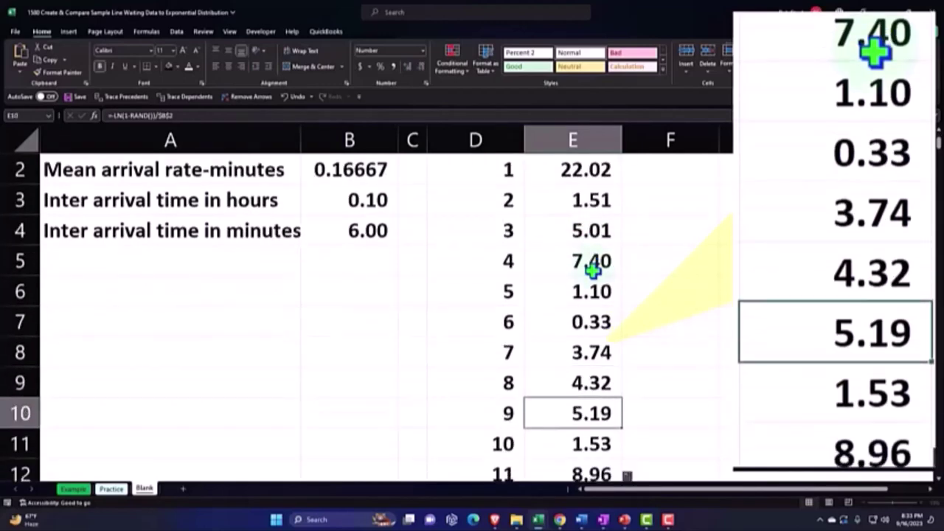
pyautogui.press('Down')
pyautogui.press('Down')
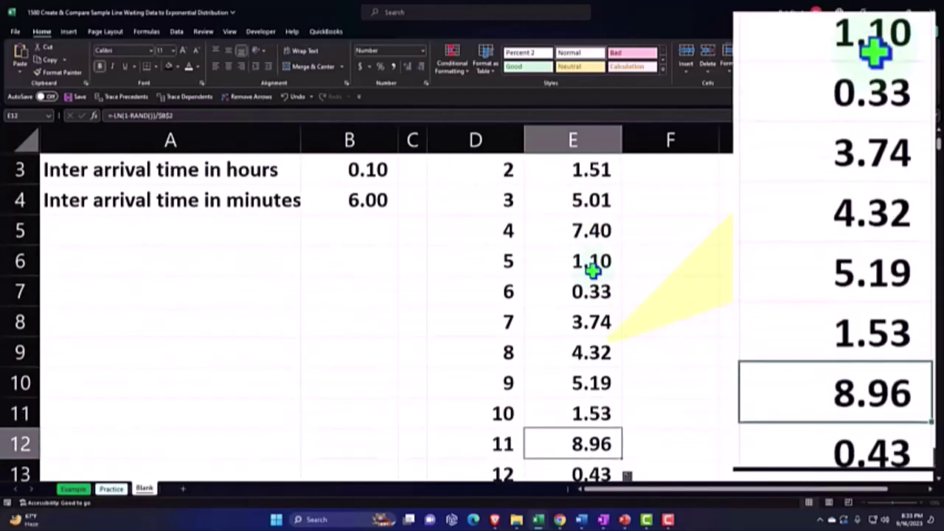
pyautogui.press('Down')
pyautogui.press('Down')
pyautogui.press('Down')
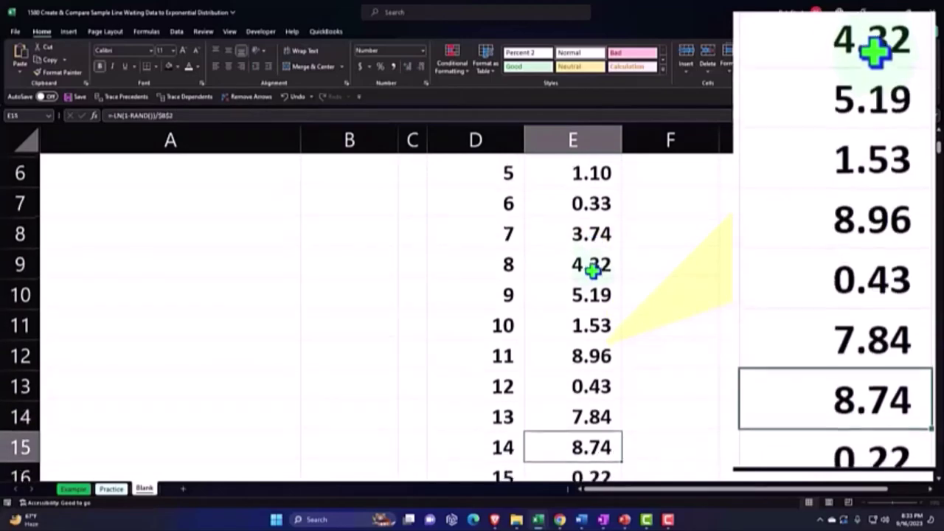
pyautogui.press('Down')
pyautogui.press('Down')
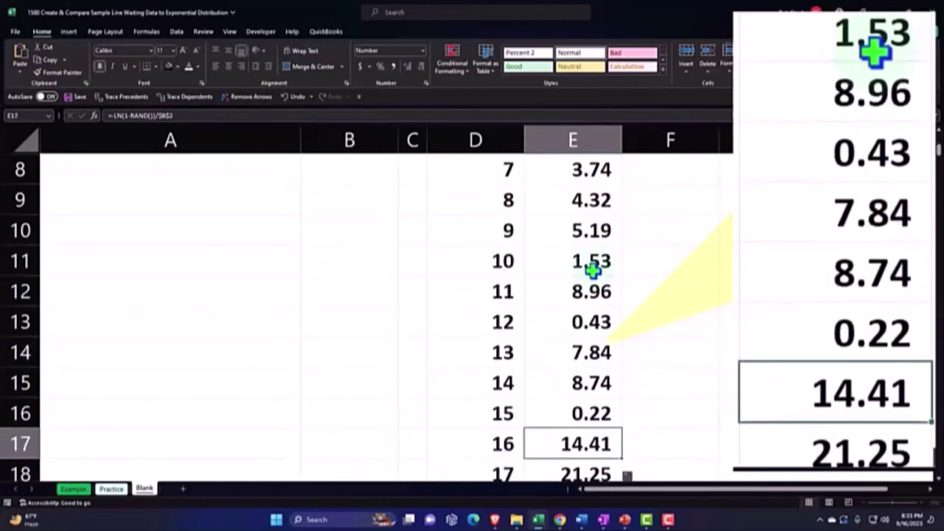
pyautogui.press('Down')
pyautogui.press('Down')
pyautogui.press('Down')
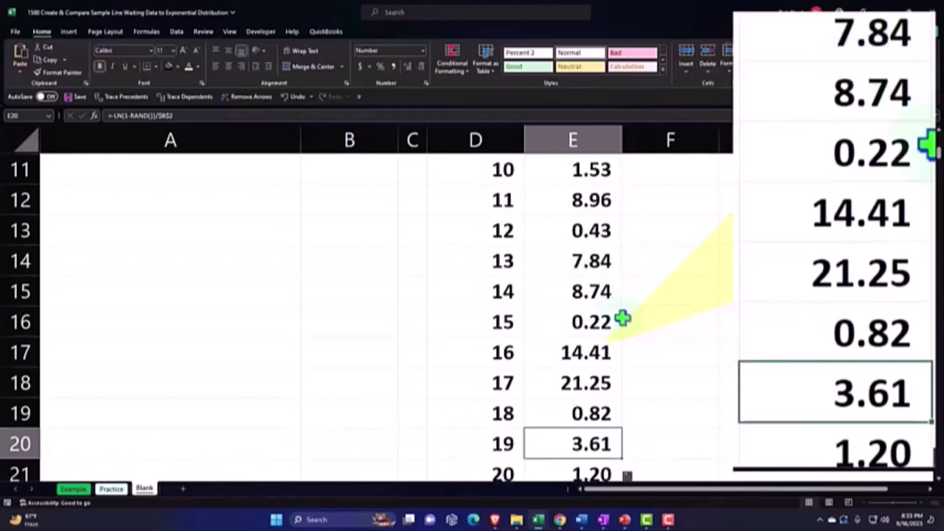
pyautogui.click(606, 378)
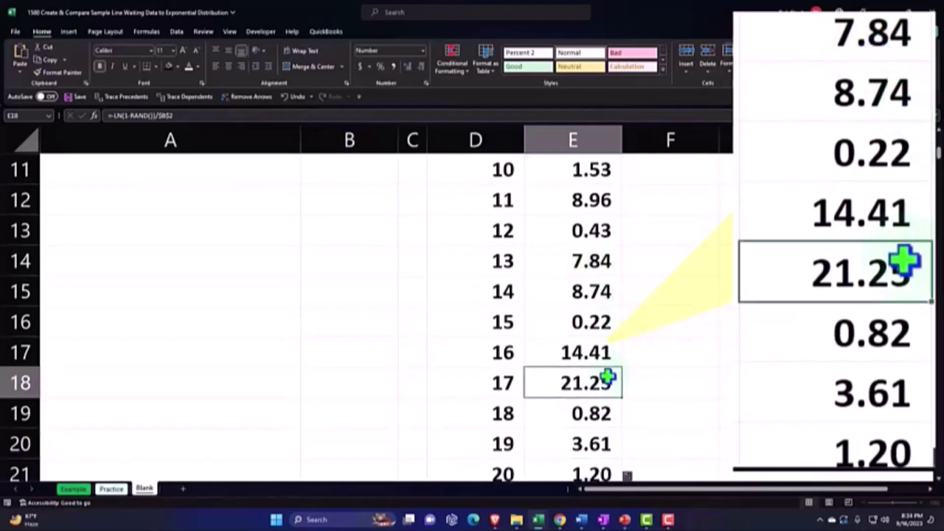
pyautogui.scroll(-3, 606, 378)
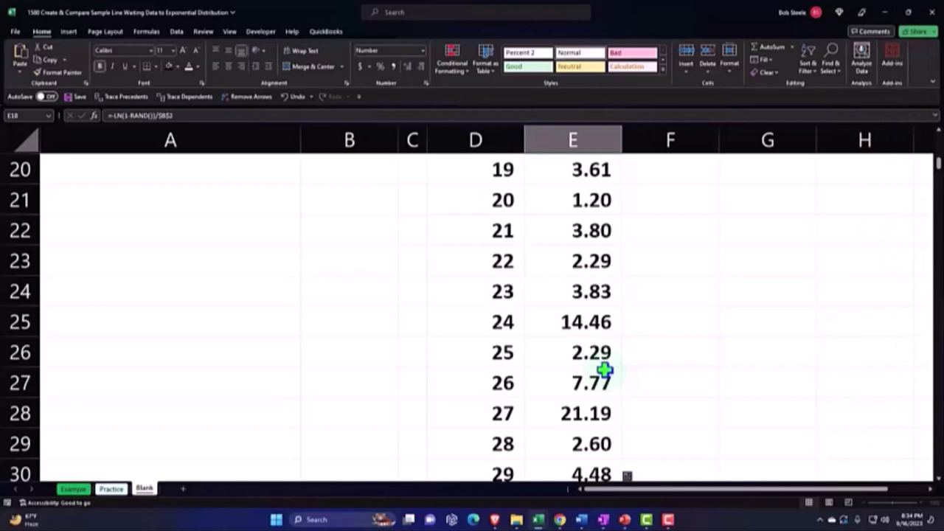
pyautogui.scroll(7, 604, 371)
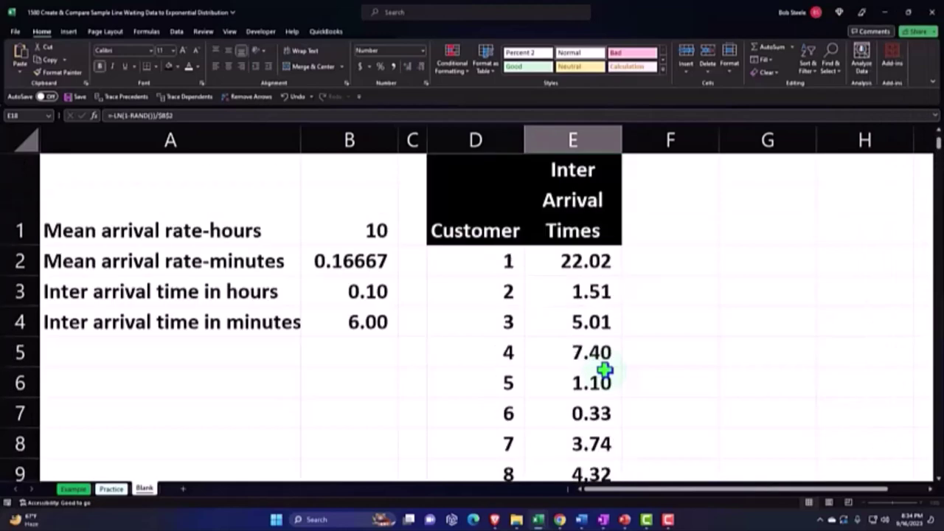
# Re-enter E3's formula =-LN(1-RAND())/$B$2 so the inter-arrival times recalculate to new random values.
pyautogui.click(587, 253)
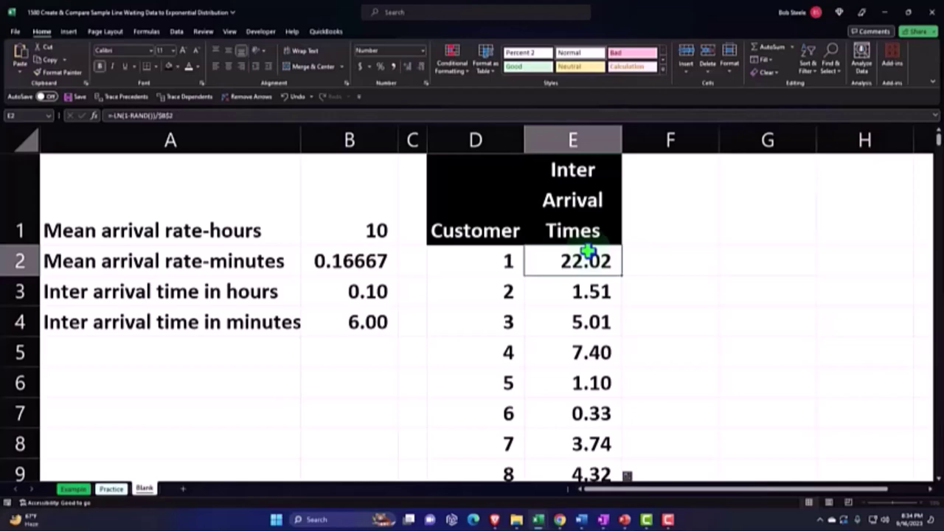
pyautogui.click(632, 290)
pyautogui.doubleClick(632, 291)
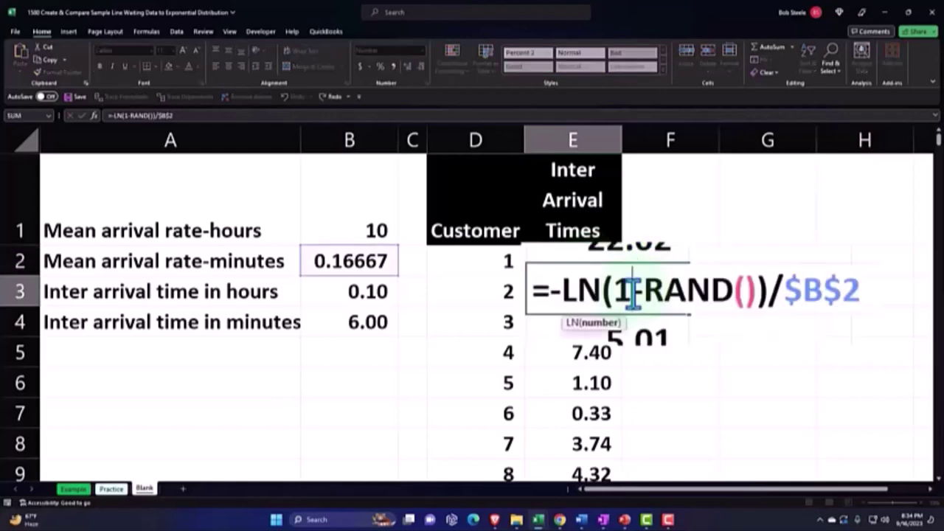
pyautogui.press('Return')
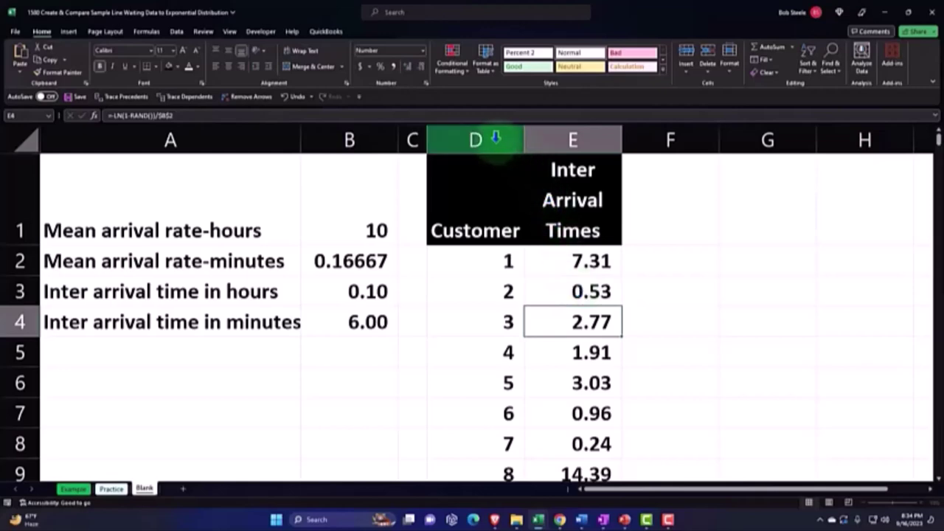
# Copy columns D:E and paste them at G1 as fixed values with the original header formatting.
pyautogui.moveTo(485, 136); pyautogui.dragTo(557, 140)
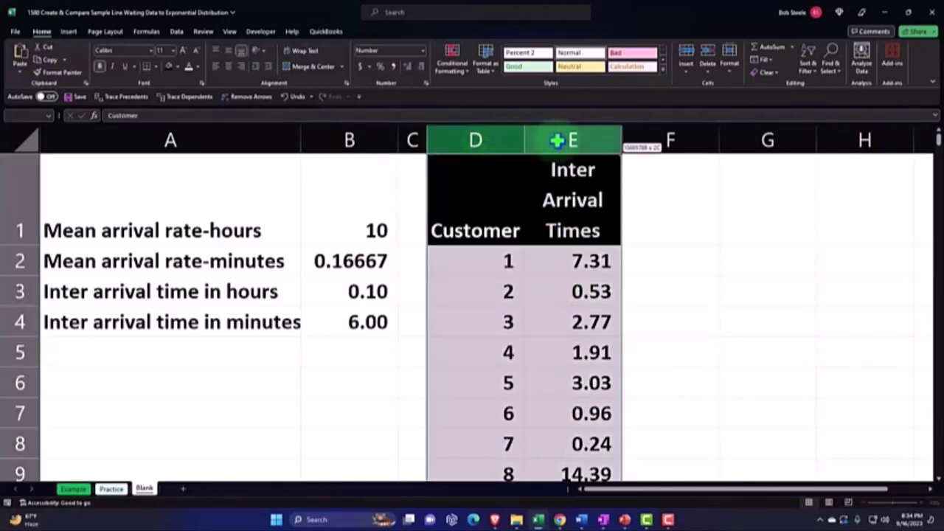
pyautogui.rightClick(515, 270)
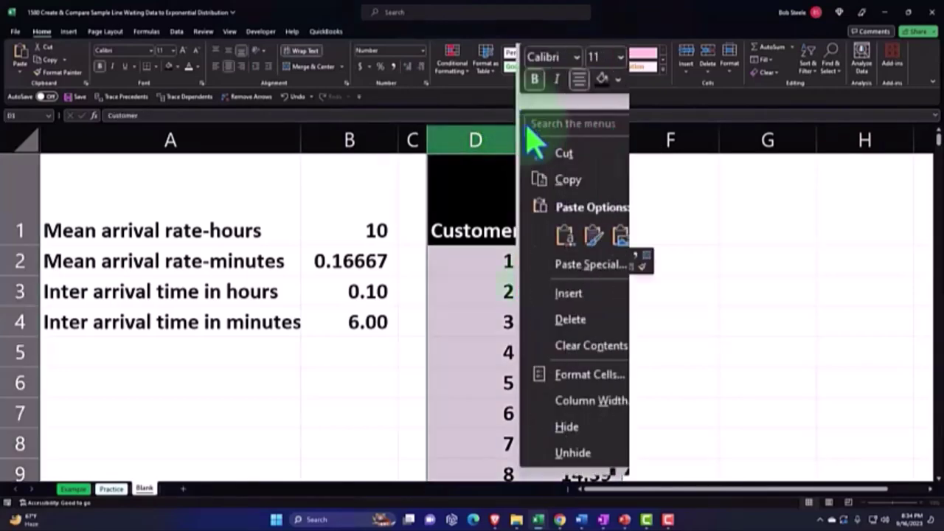
pyautogui.click(568, 180)
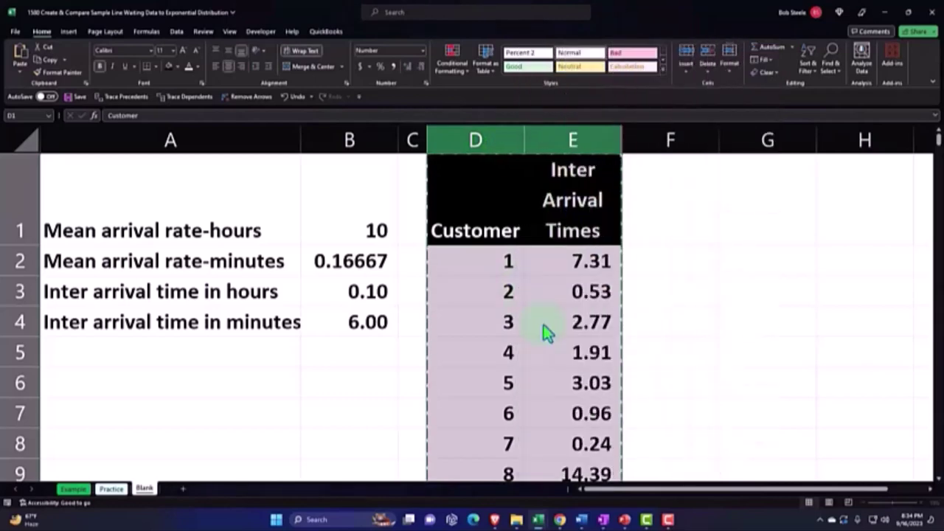
pyautogui.click(762, 177)
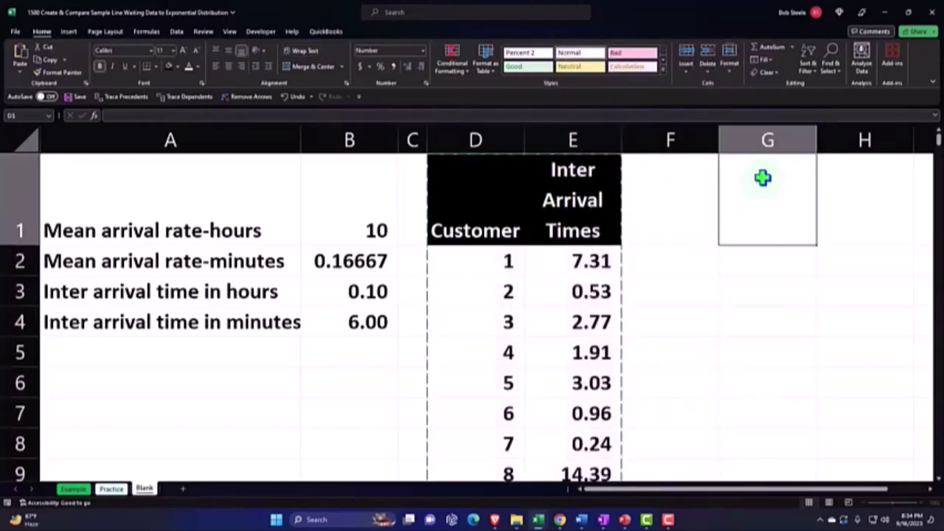
pyautogui.rightClick(762, 177)
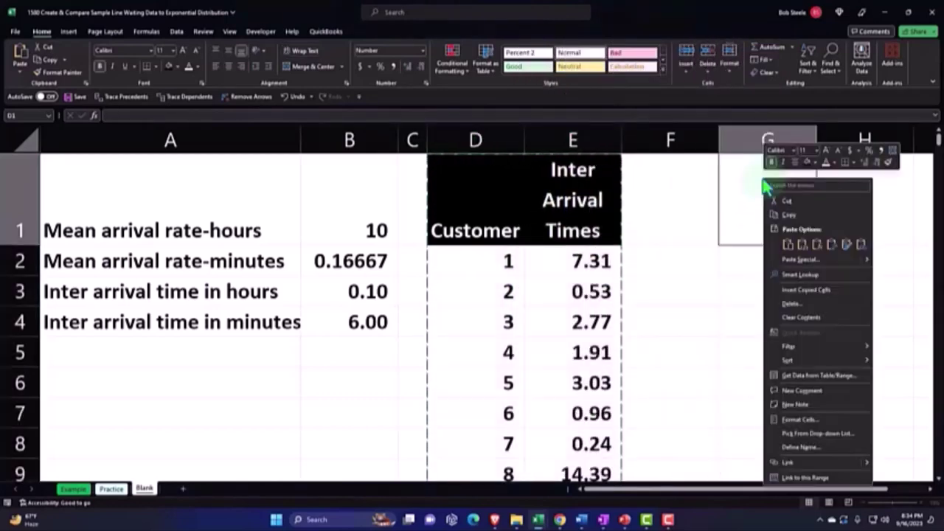
pyautogui.click(803, 251)
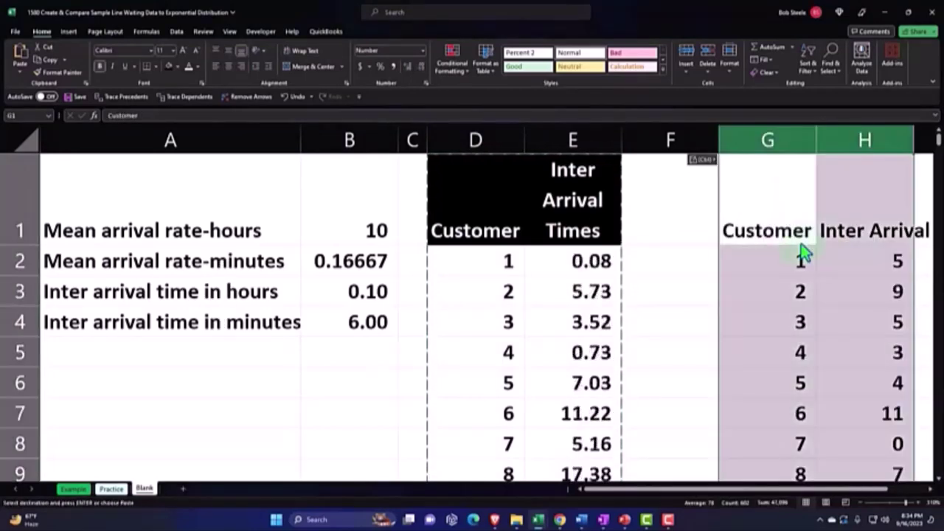
pyautogui.rightClick(764, 195)
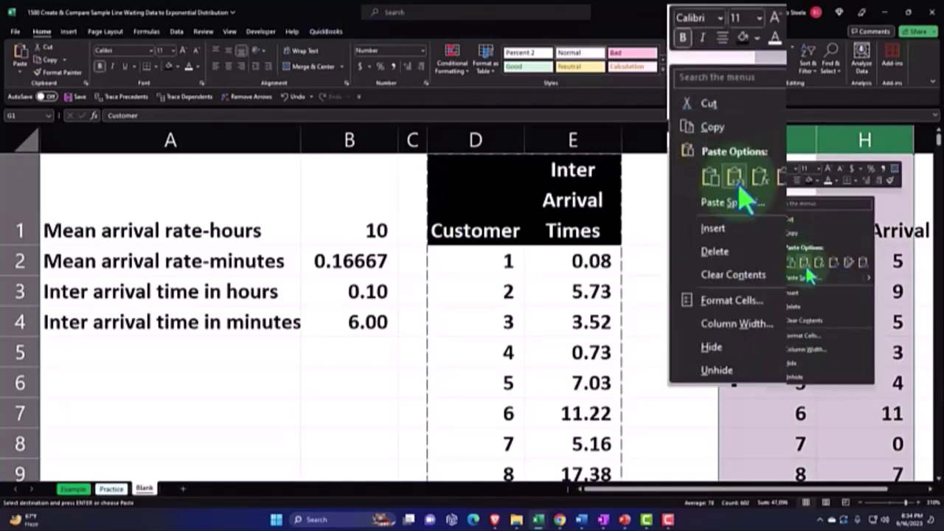
pyautogui.click(848, 265)
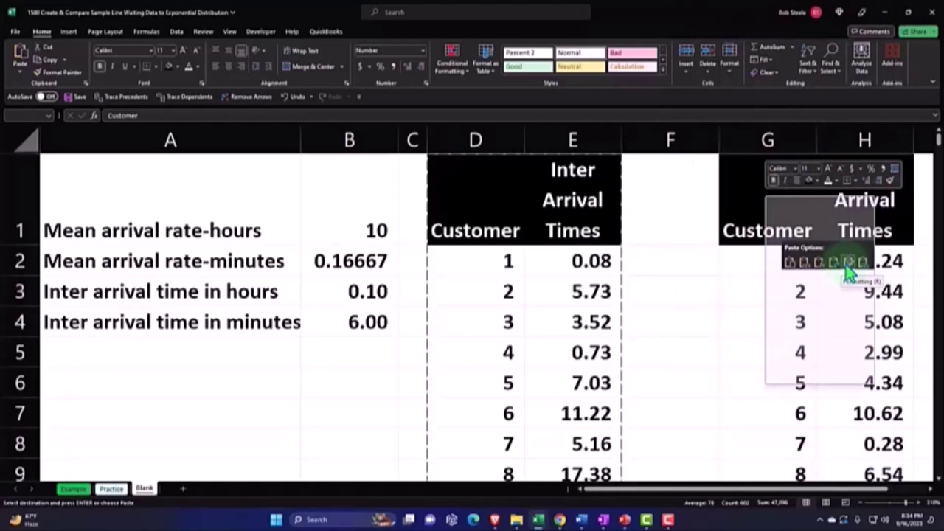
# Narrow the spacer columns F and C.
pyautogui.click(688, 259)
pyautogui.moveTo(717, 140); pyautogui.dragTo(634, 142)
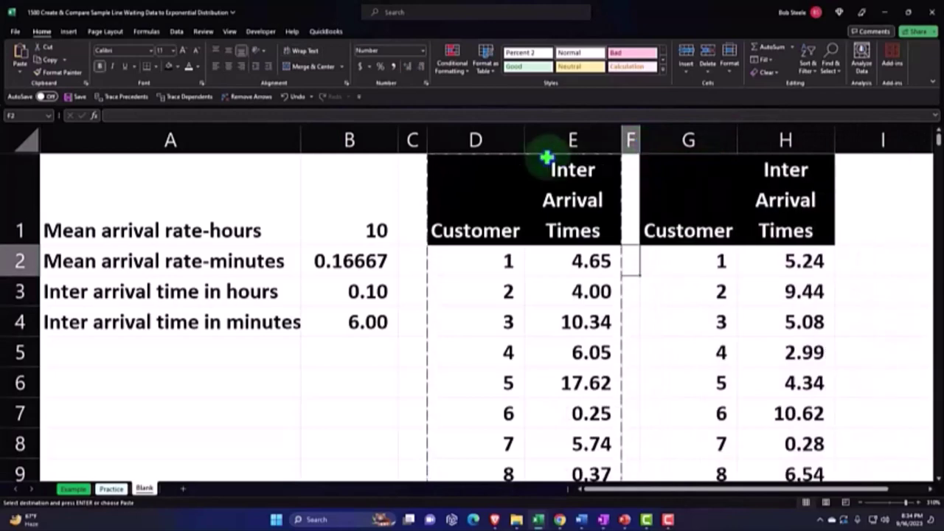
pyautogui.moveTo(425, 141); pyautogui.dragTo(410, 144)
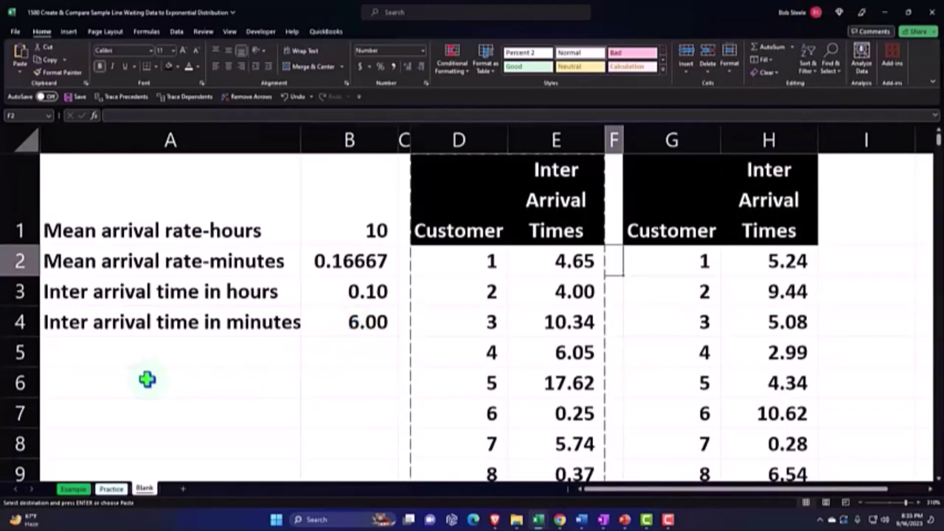
# Label A6 'Mean' and enter =AVERAGE(H2:H301) in B6, giving 6.49.
pyautogui.click(147, 379)
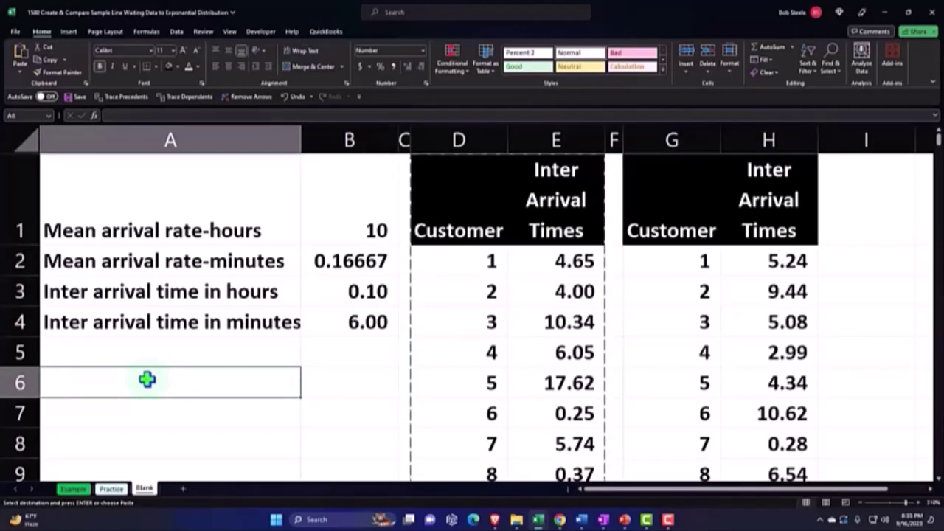
pyautogui.write('Mean')
pyautogui.press('Tab')
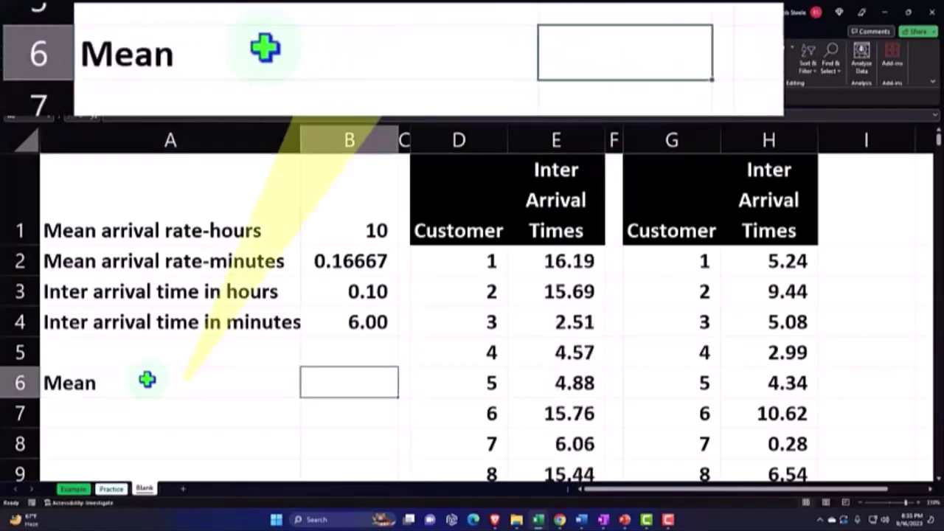
pyautogui.write('=')
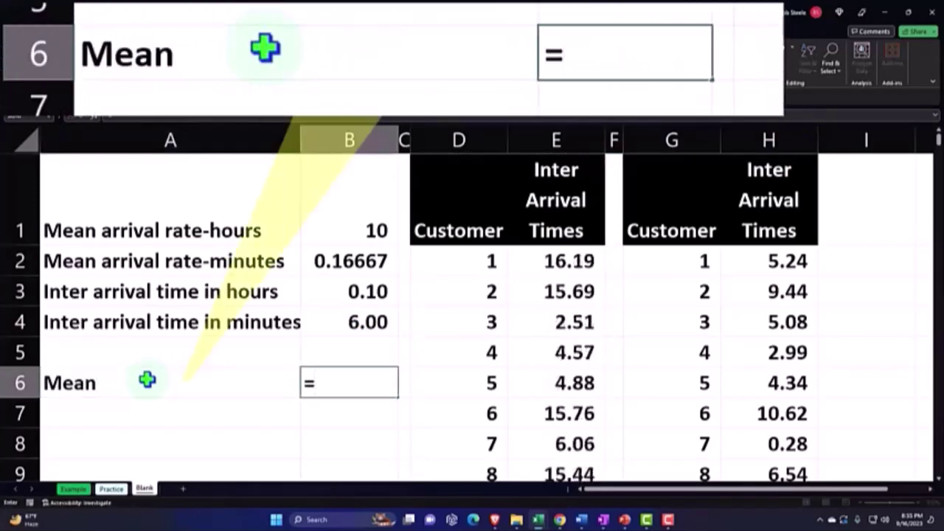
pyautogui.write('average')
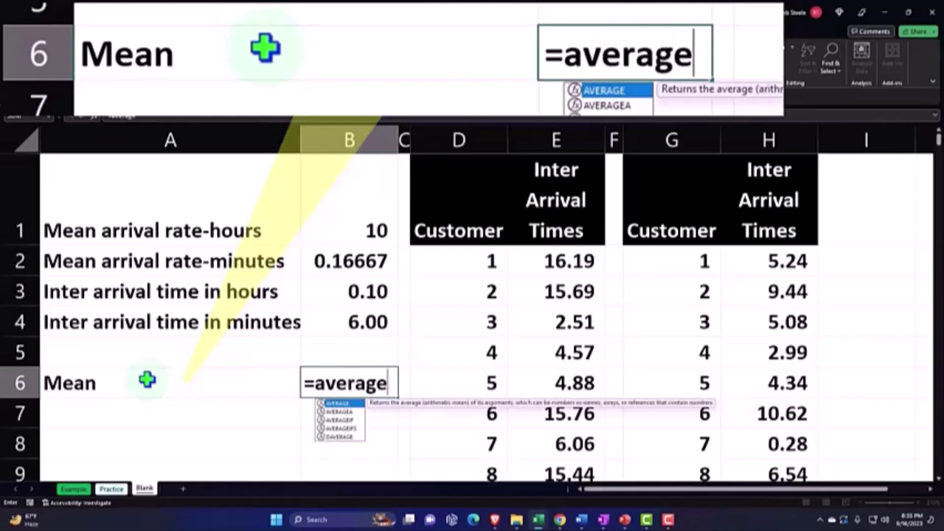
pyautogui.write('(')
pyautogui.press('Right')
pyautogui.press('Right')
pyautogui.press('Right')
pyautogui.press('Right')
pyautogui.press('Right')
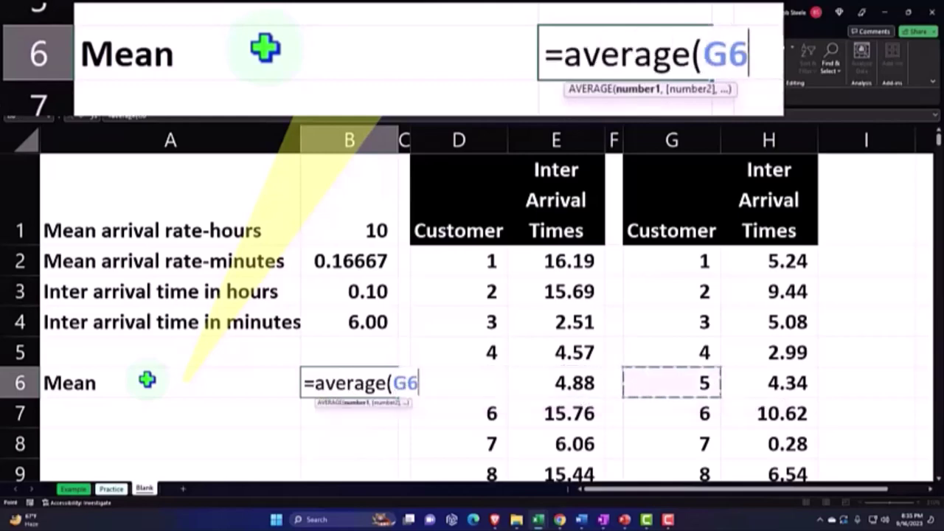
pyautogui.press('Right')
pyautogui.press('Right')
pyautogui.press('Up')
pyautogui.press('Up')
pyautogui.press('Up')
pyautogui.press('Up')
pyautogui.press('Left')
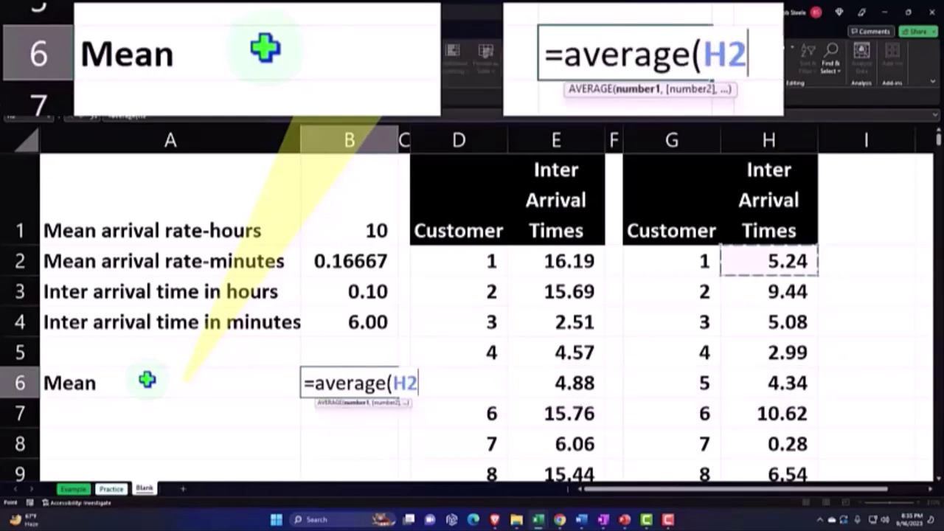
pyautogui.hotkey('ctrl', 'shift', 'Down')
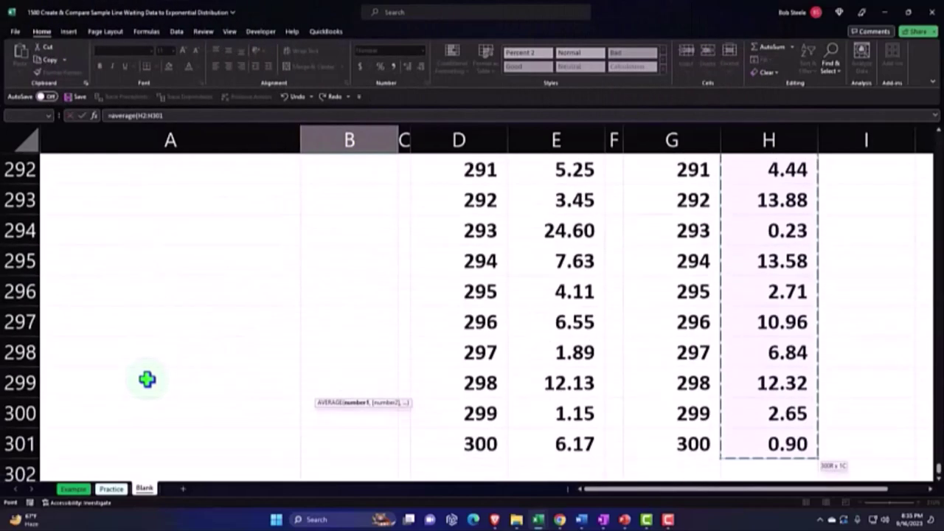
pyautogui.press('Return')
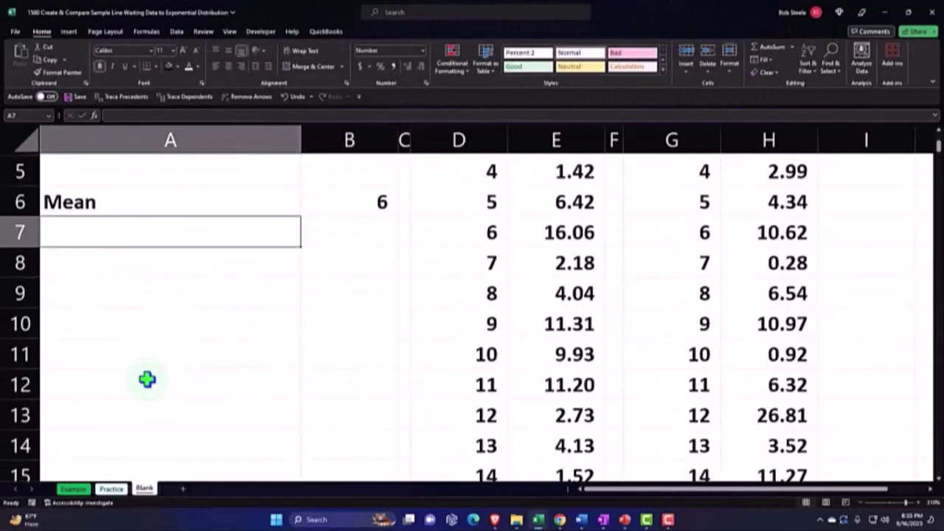
pyautogui.click(341, 383)
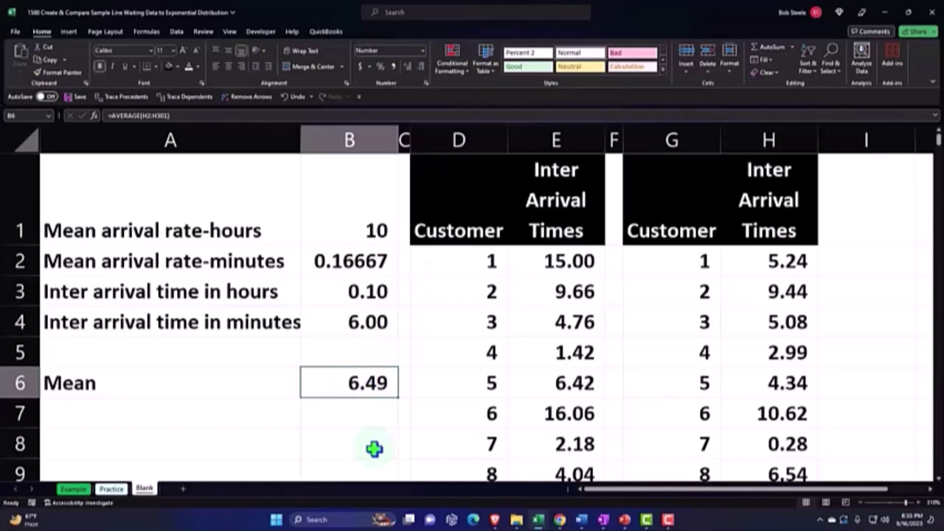
pyautogui.press('Right')
pyautogui.press('Right')
pyautogui.press('Right')
pyautogui.press('Right')
pyautogui.press('Right')
pyautogui.press('Right')
pyautogui.press('Right')
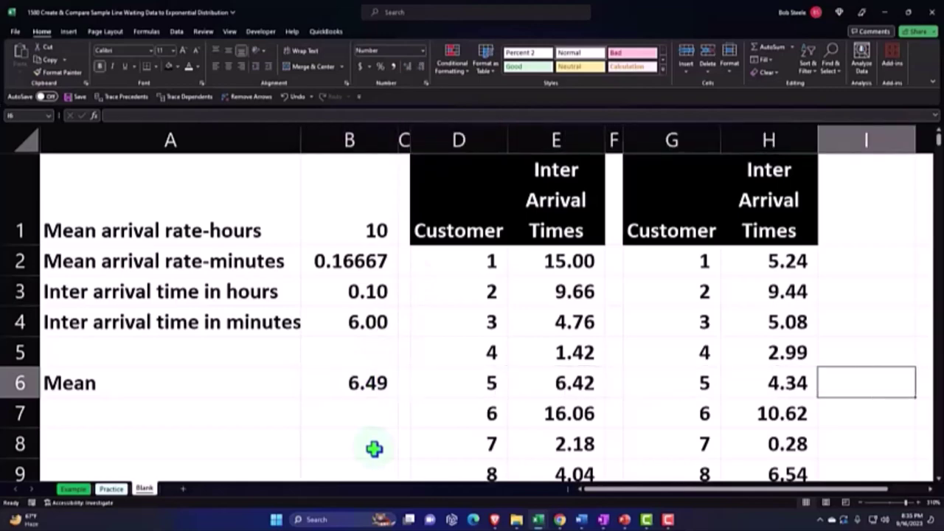
pyautogui.press('Left')
pyautogui.press('Down')
pyautogui.press('Down')
pyautogui.press('Down')
pyautogui.press('Down')
pyautogui.press('Down')
pyautogui.press('Down')
pyautogui.press('Down')
pyautogui.press('Down')
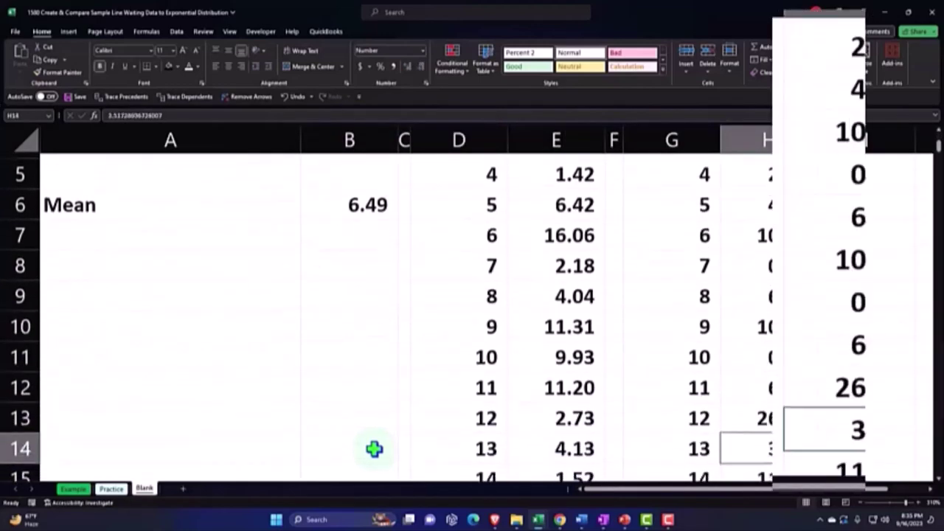
pyautogui.press('Down')
pyautogui.press('Down')
pyautogui.press('Down')
pyautogui.press('Down')
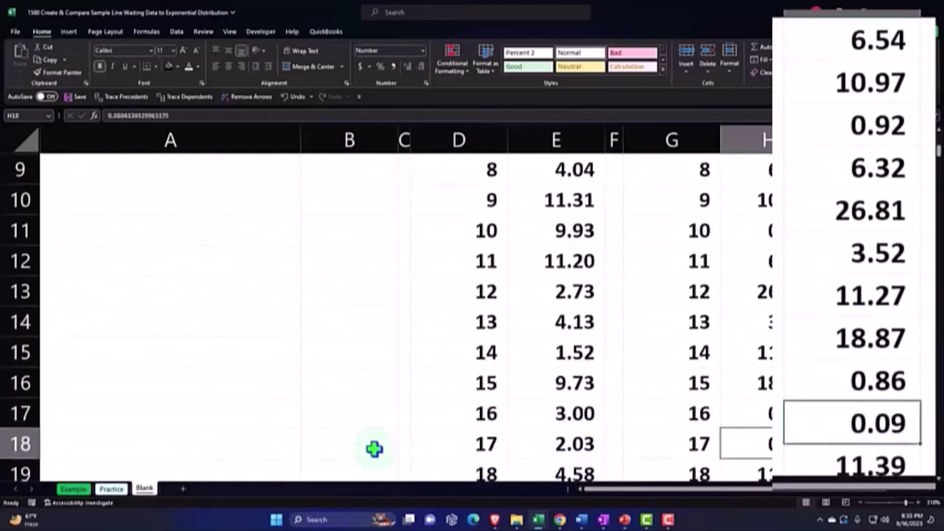
pyautogui.press('Up')
pyautogui.press('Up')
pyautogui.press('Up')
pyautogui.press('Up')
pyautogui.press('Up')
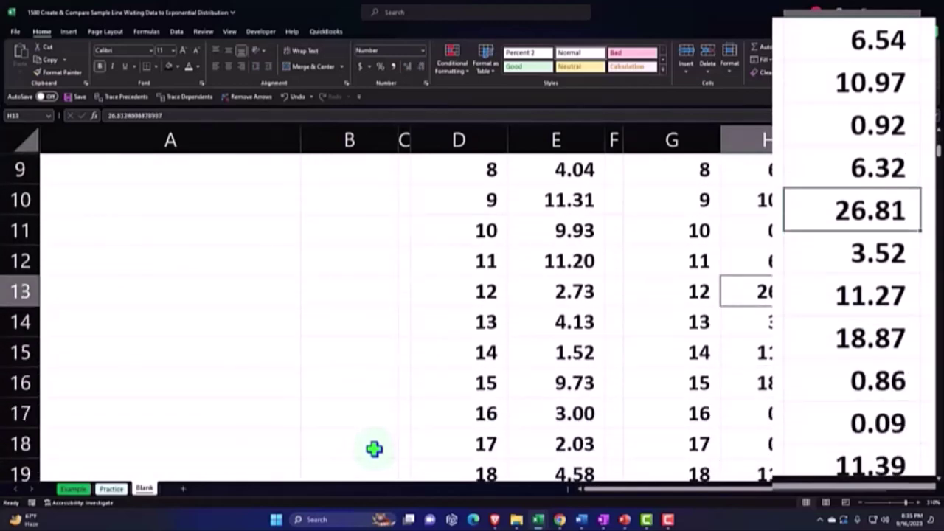
pyautogui.press('Down')
pyautogui.press('Down')
pyautogui.press('Down')
pyautogui.press('Down')
pyautogui.press('Down')
pyautogui.press('Down')
pyautogui.press('Down')
pyautogui.press('Down')
pyautogui.press('Down')
pyautogui.press('Down')
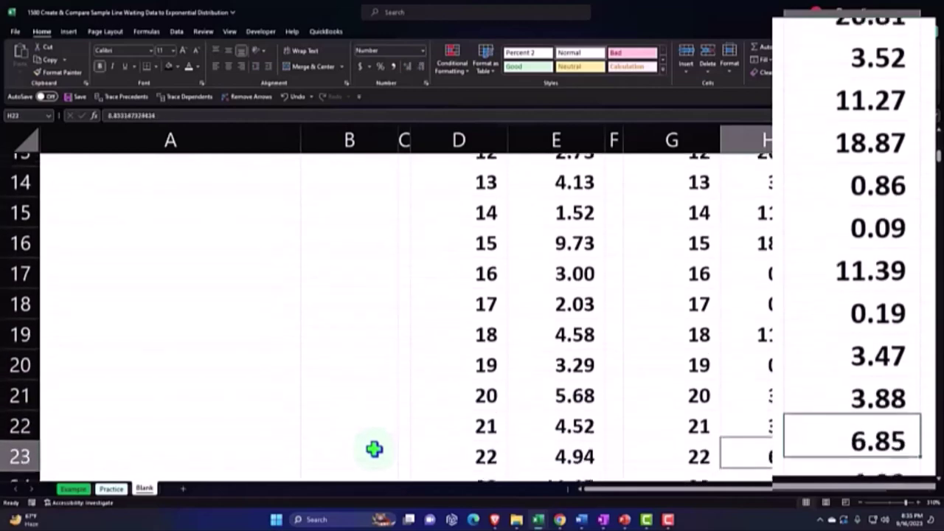
pyautogui.press('Down')
pyautogui.press('Up')
pyautogui.press('Up')
pyautogui.press('Up')
pyautogui.press('Up')
pyautogui.press('Up')
pyautogui.press('Up')
pyautogui.press('Up')
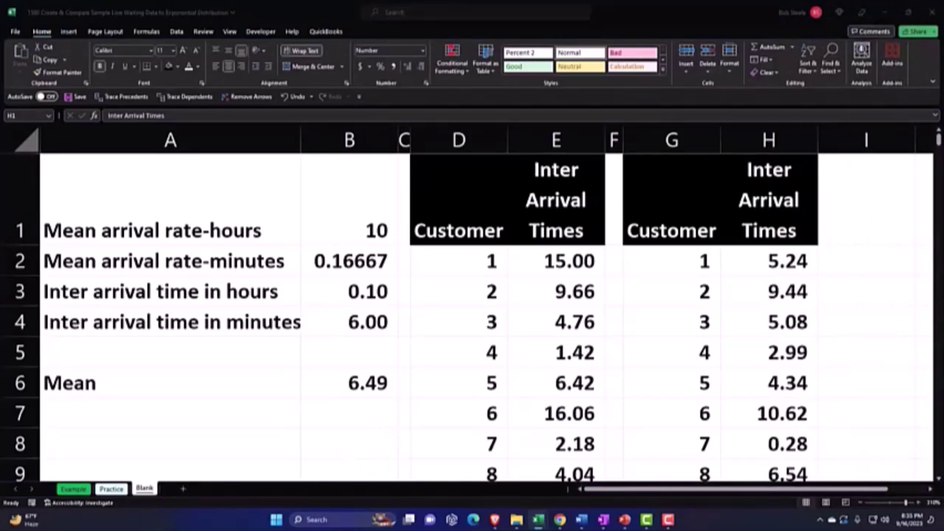
# Select H1:H301 and insert a histogram of the inter-arrival times, placed right of the data.
pyautogui.click(822, 238)
pyautogui.press('Right')
pyautogui.press('Right')
pyautogui.press('Right')
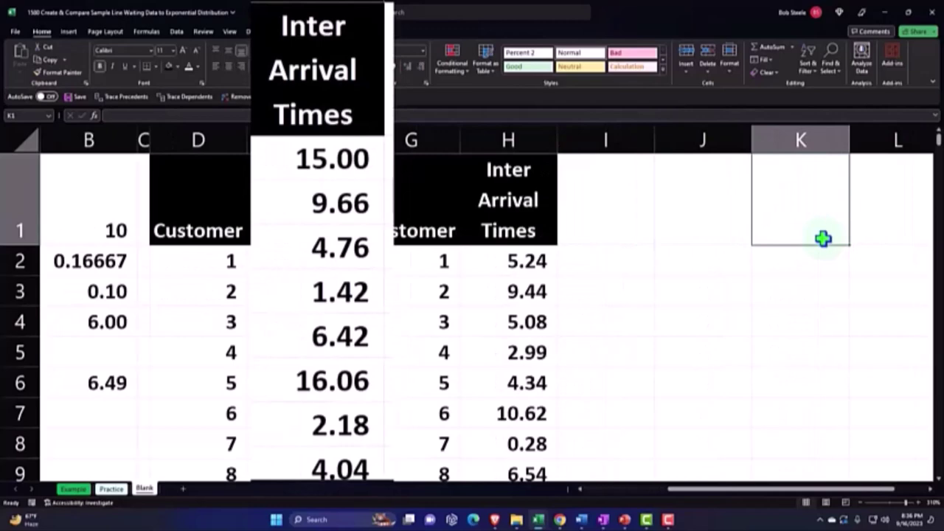
pyautogui.press('Left')
pyautogui.press('Left')
pyautogui.press('Left')
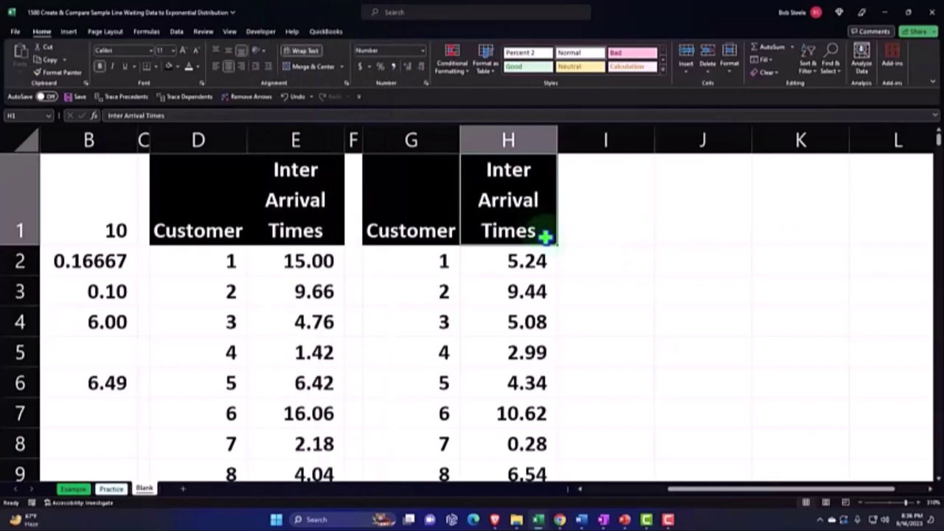
pyautogui.hotkey('ctrl', 'shift', 'Down')
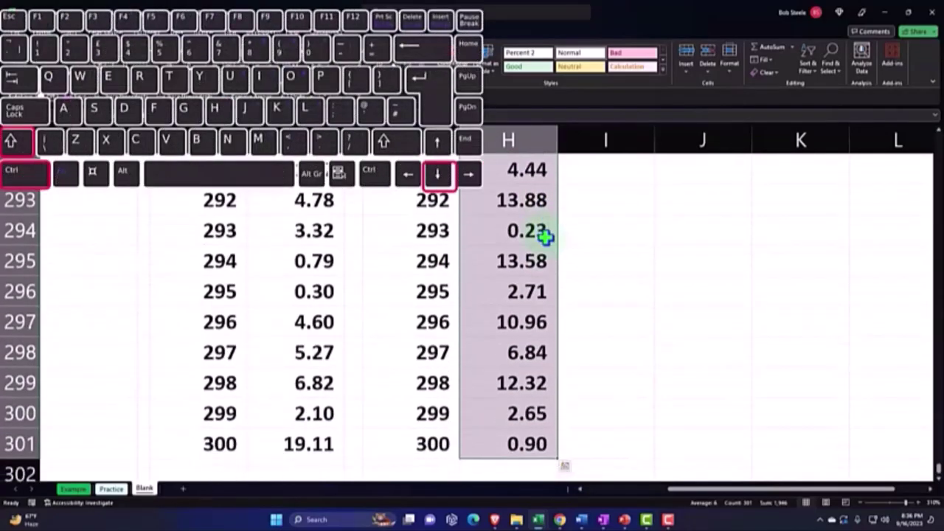
pyautogui.hotkey('ctrl', 'BackSpace')
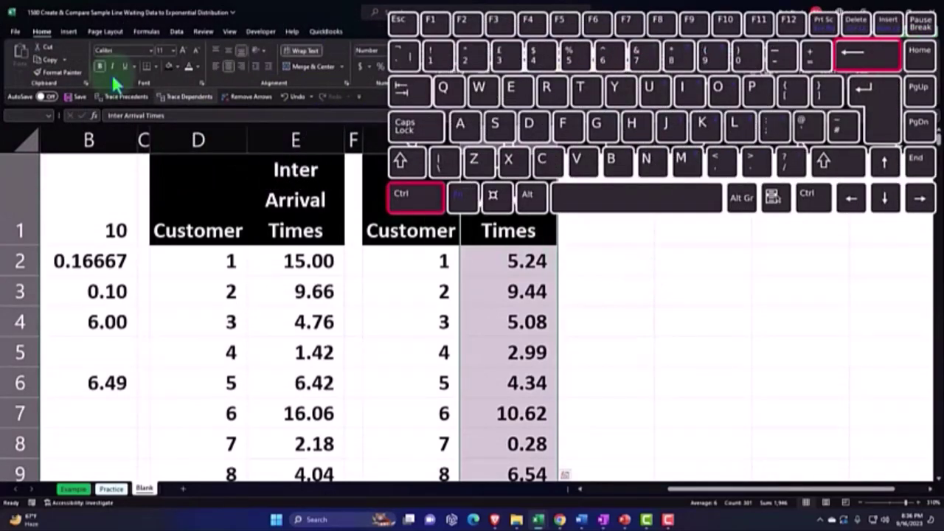
pyautogui.click(68, 32)
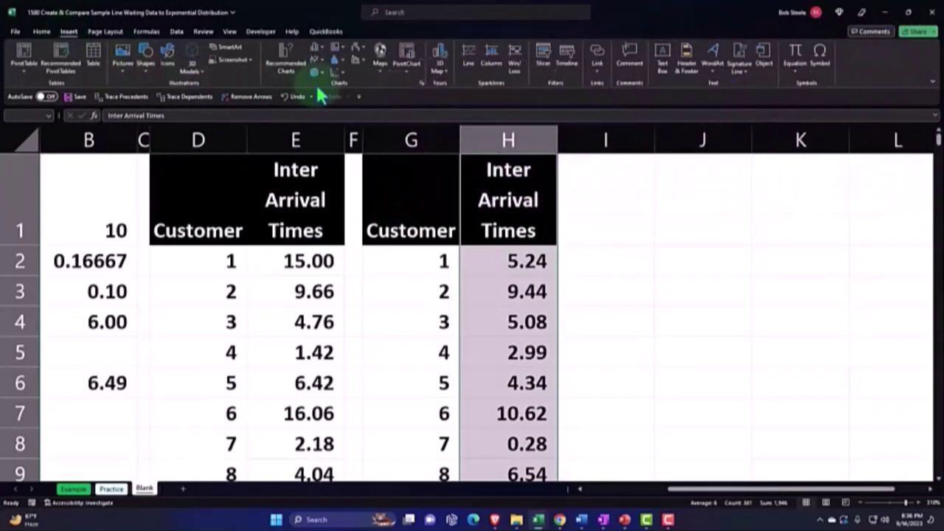
pyautogui.click(335, 65)
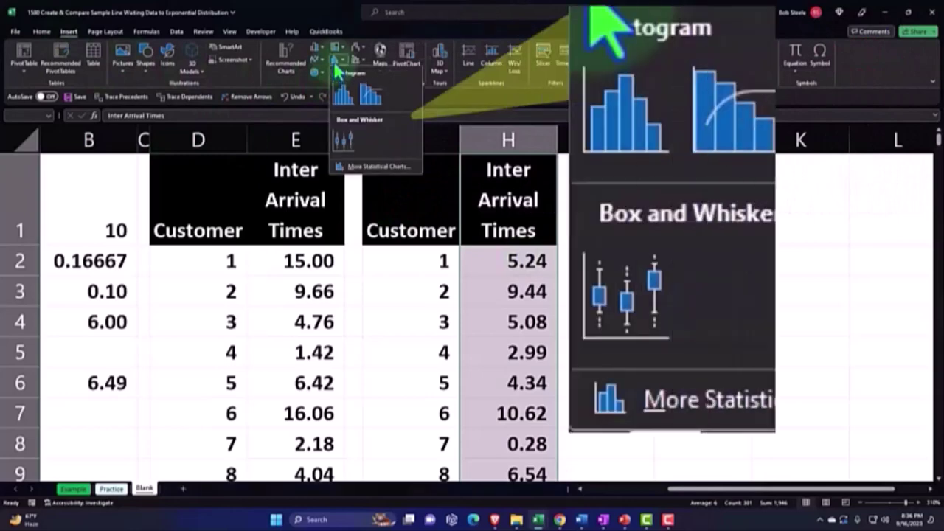
pyautogui.click(341, 100)
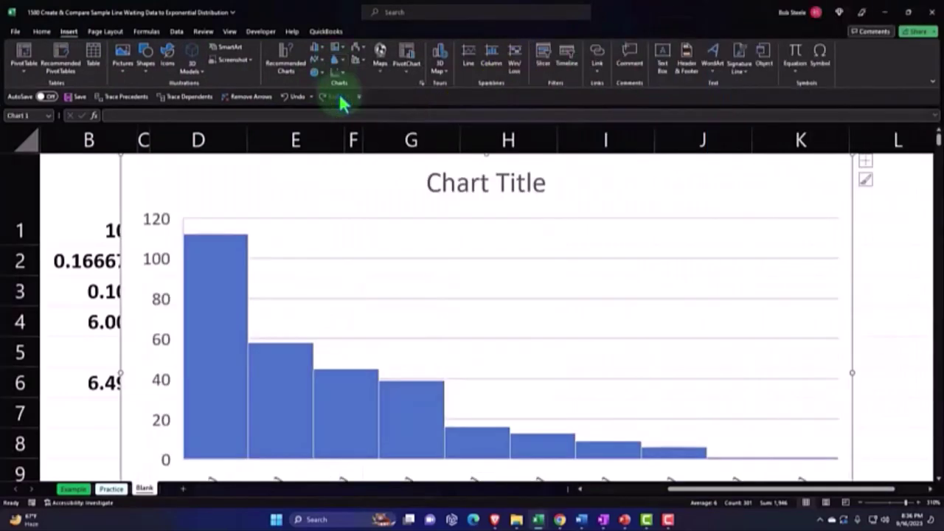
pyautogui.moveTo(184, 175)
pyautogui.mouseDown()
pyautogui.moveTo(569, 214)
pyautogui.moveTo(655, 196)
pyautogui.mouseUp()
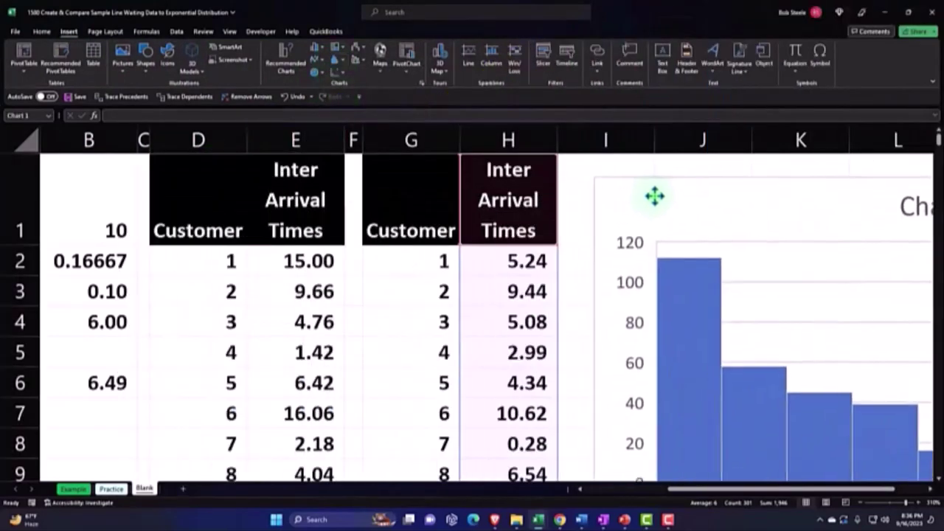
pyautogui.moveTo(722, 489); pyautogui.dragTo(754, 491)
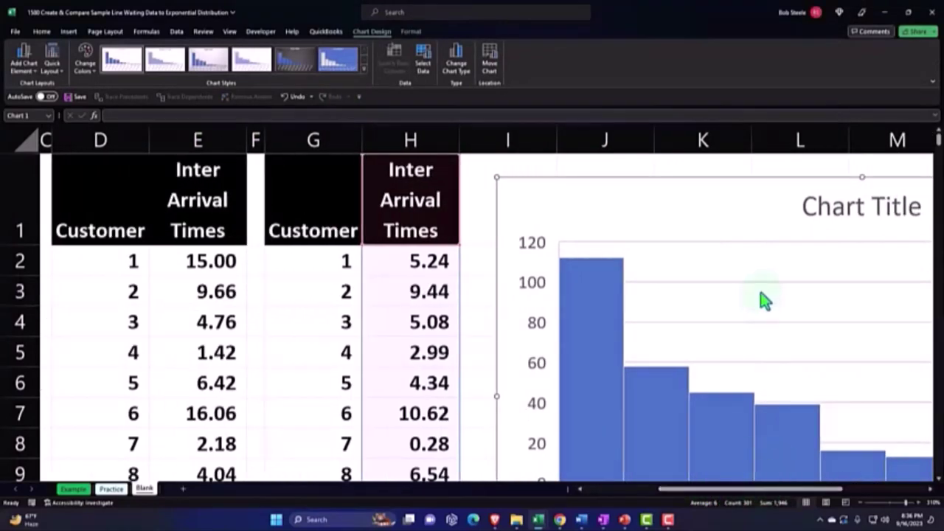
# Link the histogram's title to the column H header cell with a formula.
pyautogui.click(818, 216)
pyautogui.write('=')
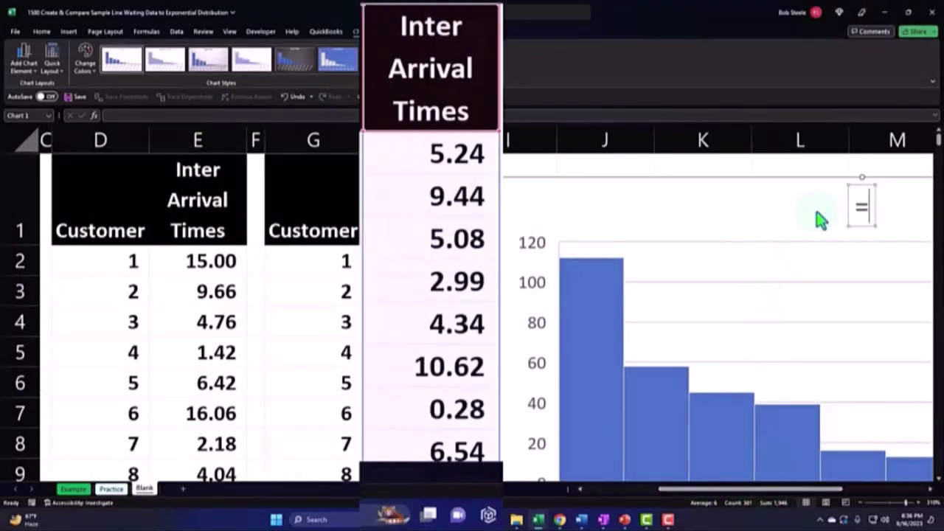
pyautogui.click(458, 53)
pyautogui.press('Return')
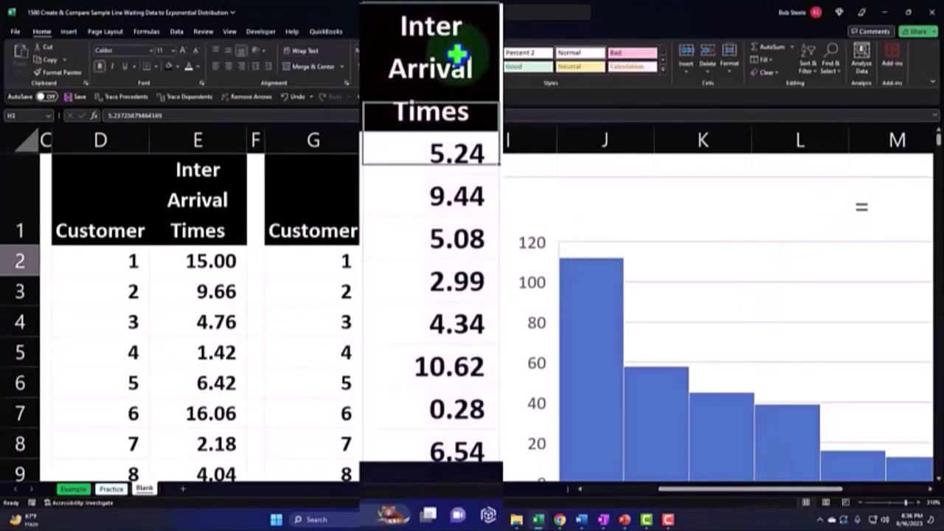
pyautogui.click(861, 214)
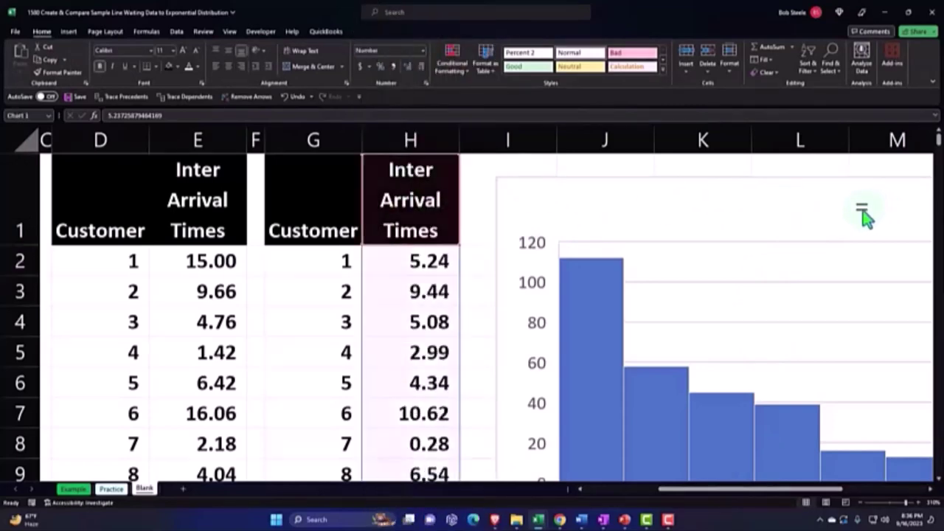
# Title the histogram 'Inter Arrival Times' and drag it past column P, leaving columns I–O empty.
pyautogui.write('I')
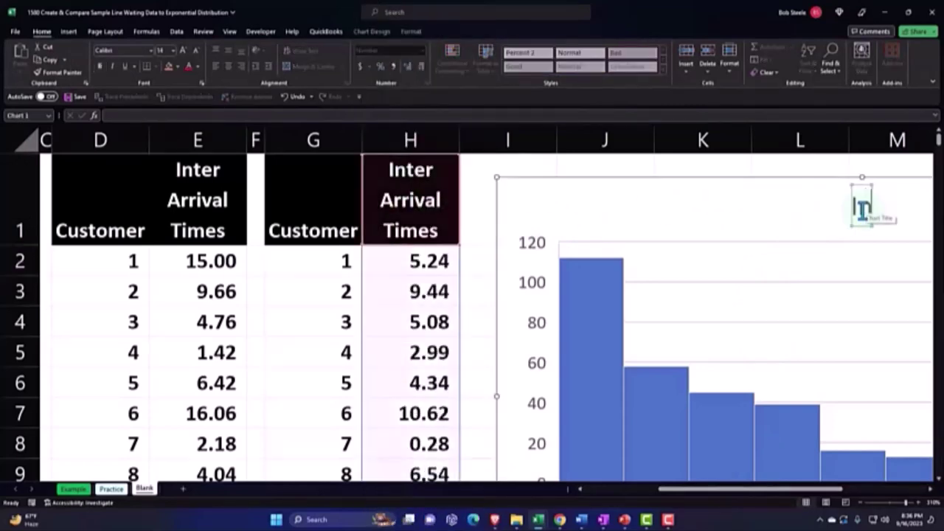
pyautogui.write('nter Arrival')
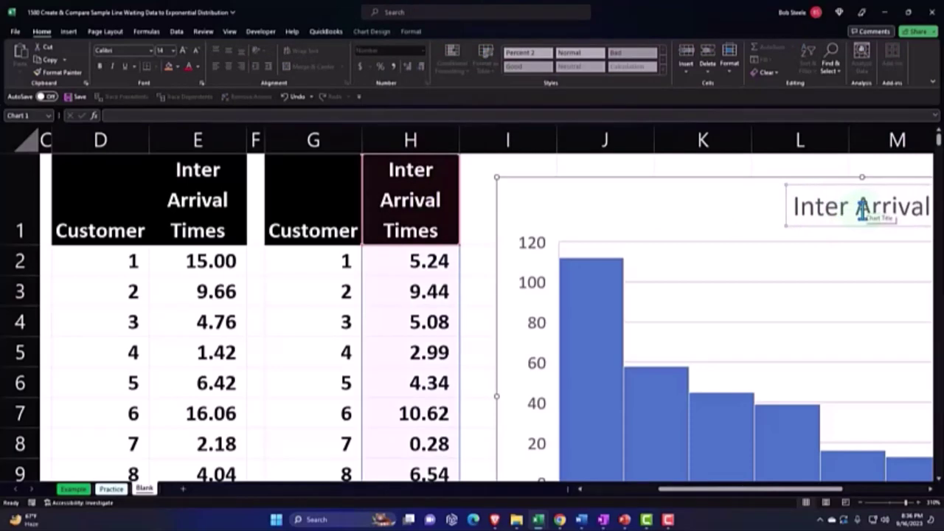
pyautogui.write(' Tim')
pyautogui.click(739, 239)
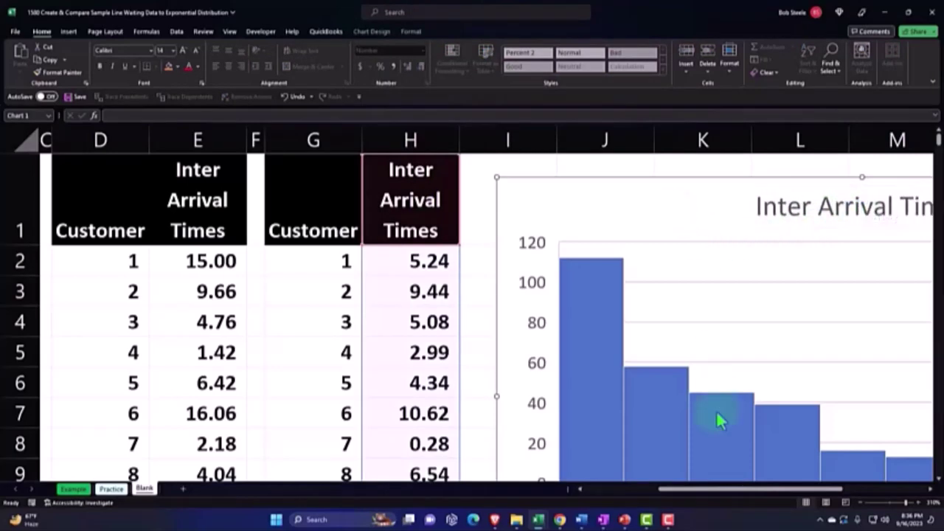
pyautogui.moveTo(716, 489); pyautogui.dragTo(774, 490)
pyautogui.scroll(-1, 762, 421)
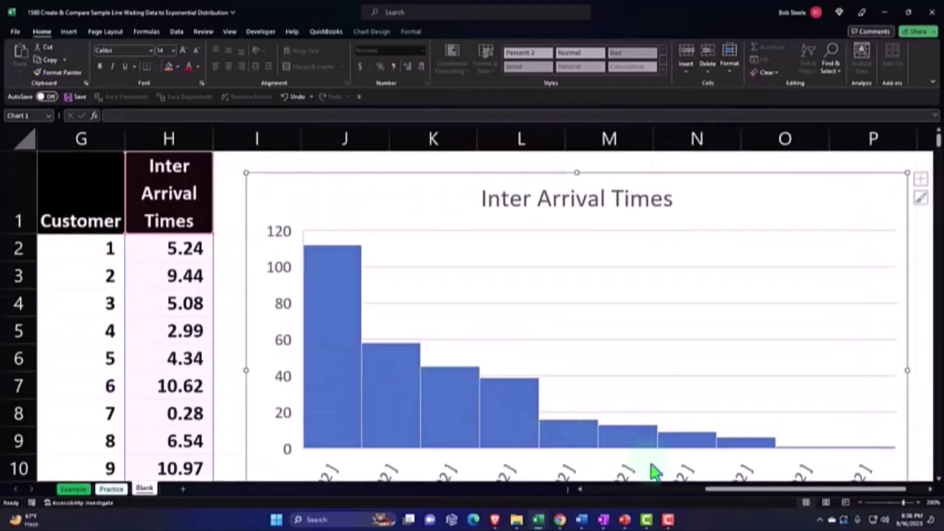
pyautogui.moveTo(732, 490); pyautogui.dragTo(682, 471)
pyautogui.scroll(-1, 682, 468)
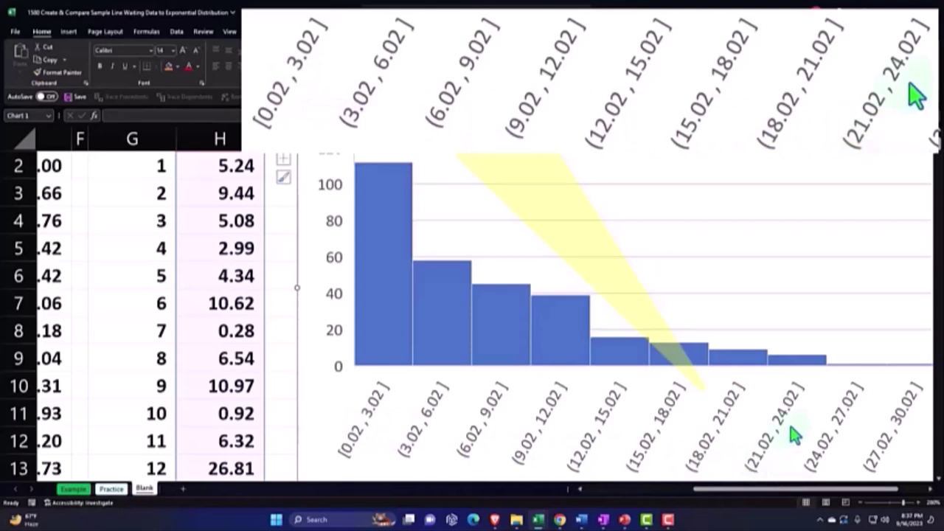
pyautogui.moveTo(853, 489); pyautogui.dragTo(868, 488)
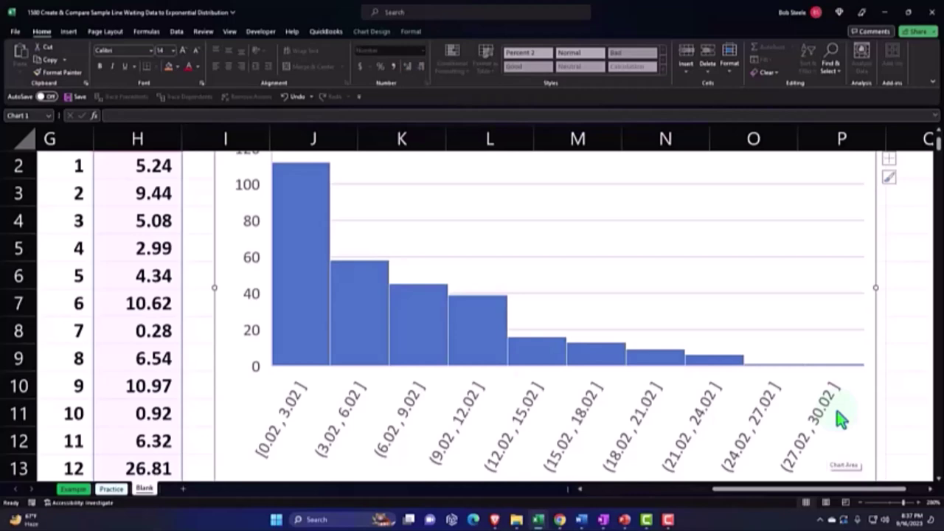
pyautogui.scroll(1, 841, 418)
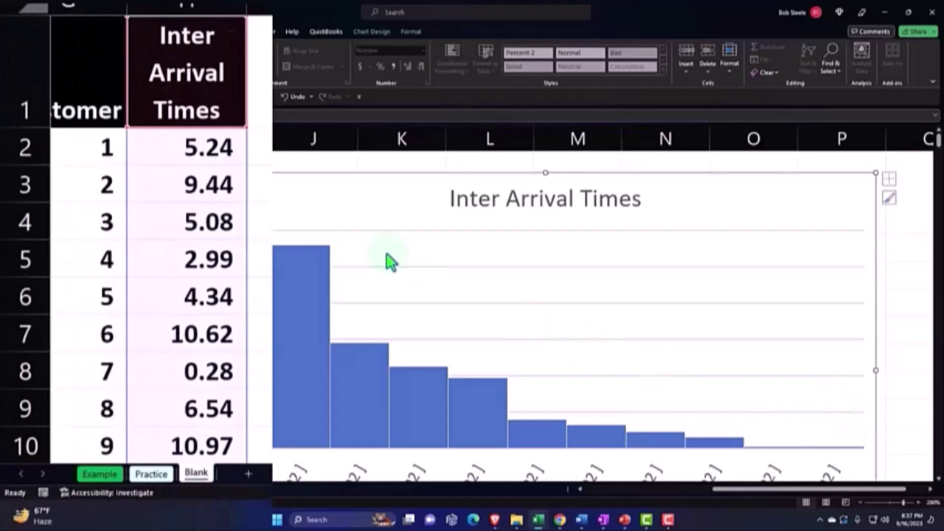
pyautogui.moveTo(251, 213); pyautogui.dragTo(888, 187)
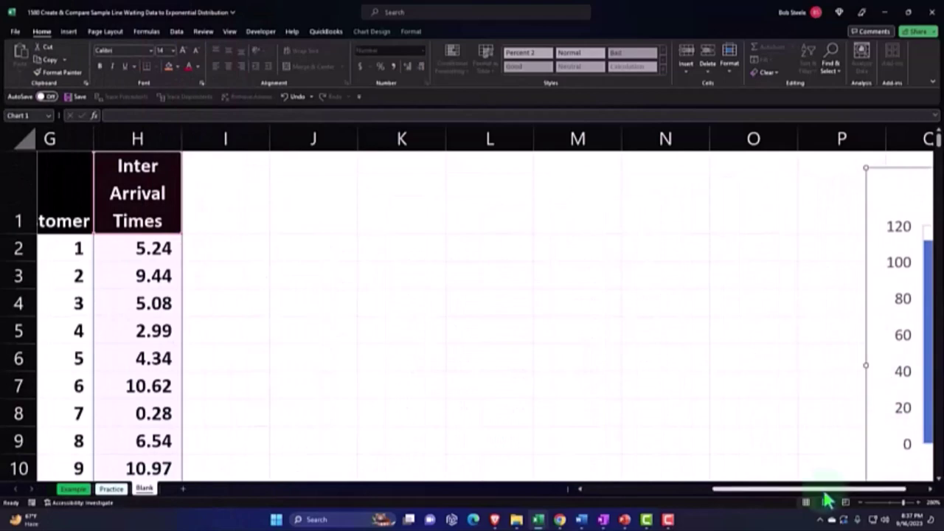
# Narrow column I and enter the headers 'Bens' in J1 and 'Frequency' in K1.
pyautogui.moveTo(821, 491); pyautogui.dragTo(769, 492)
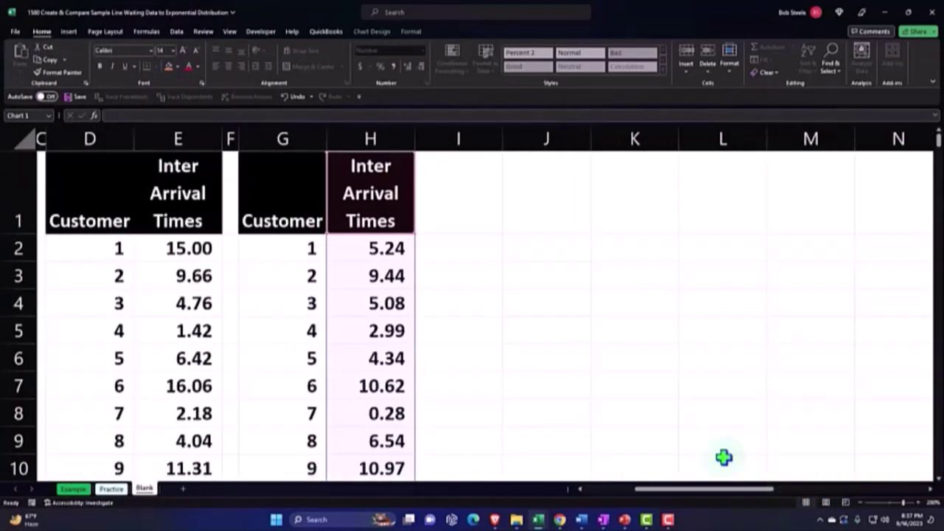
pyautogui.moveTo(502, 138); pyautogui.dragTo(428, 151)
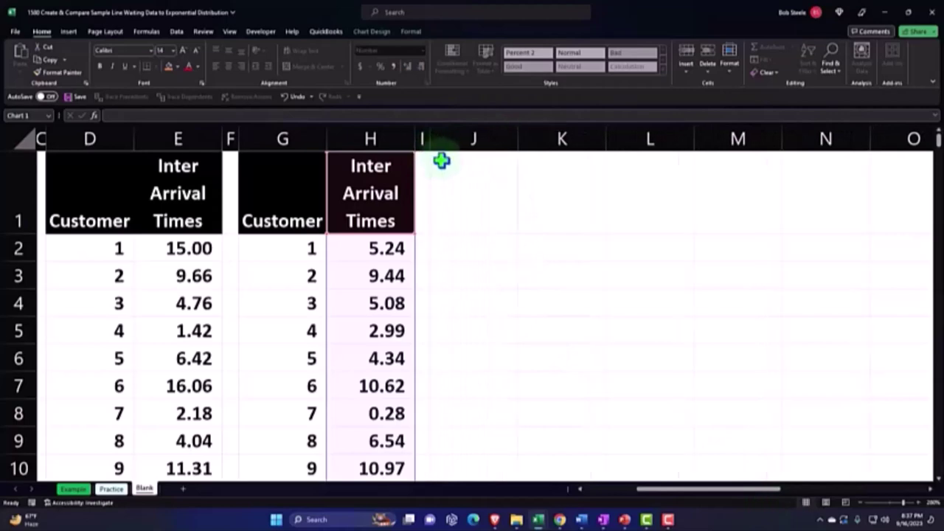
pyautogui.click(476, 186)
pyautogui.write('Bens')
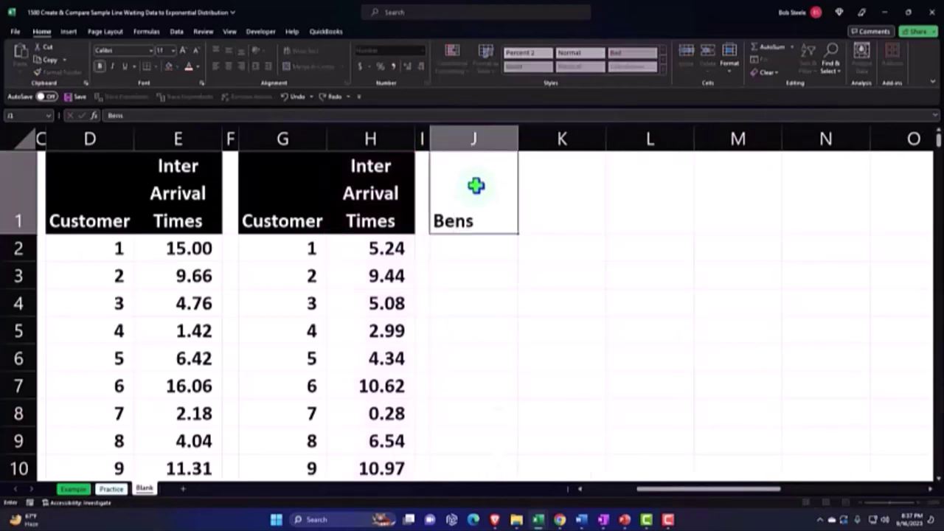
pyautogui.press('Tab')
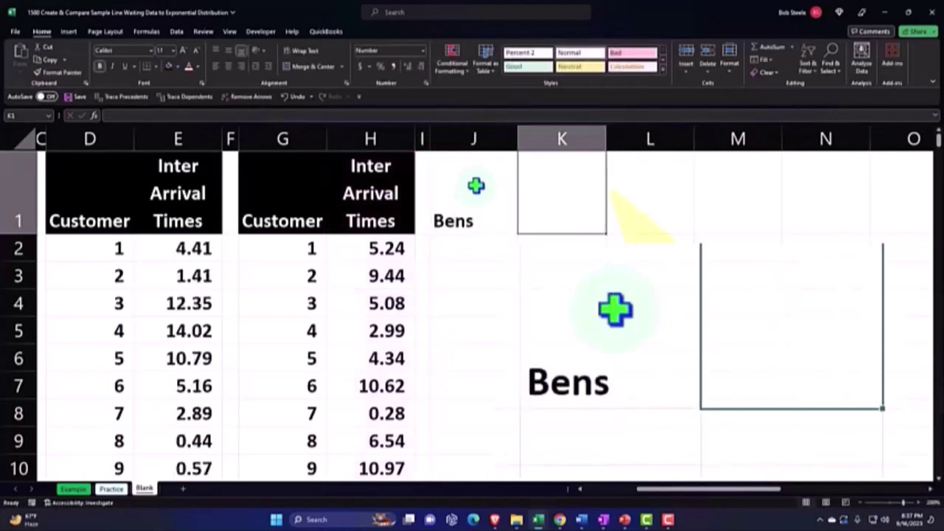
pyautogui.write('Frequenc')
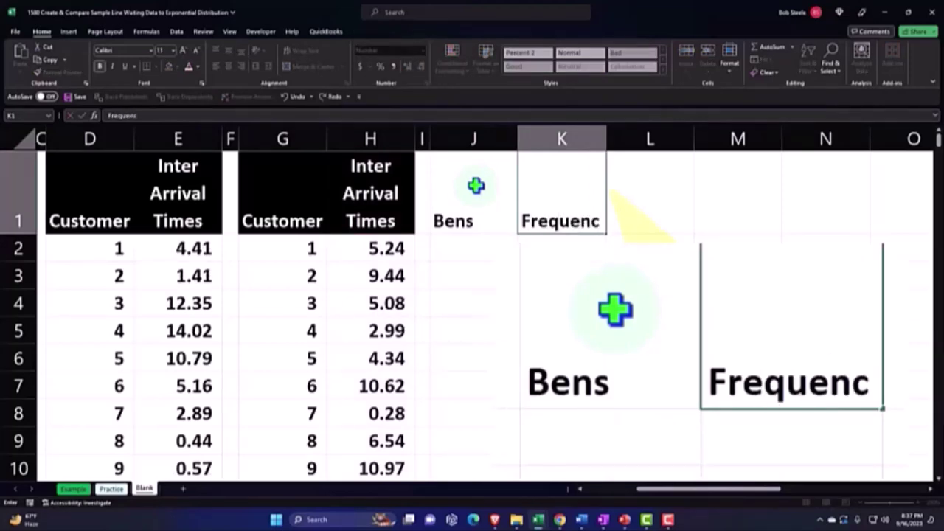
pyautogui.write('y')
pyautogui.press('Return')
# Style J1:K1 with black fill, white text, wrapped text and centre alignment.
pyautogui.click(612, 193)
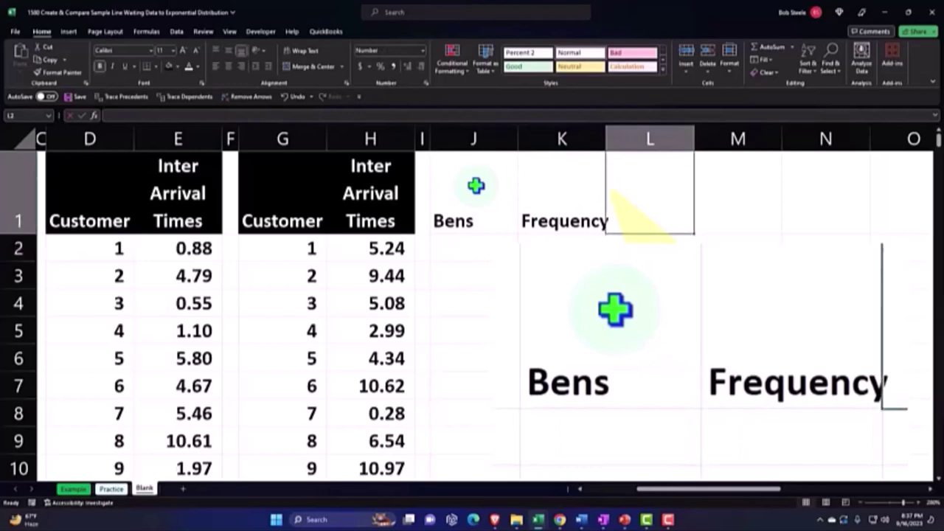
pyautogui.press('Left')
pyautogui.hotkey('shift', 'Left')
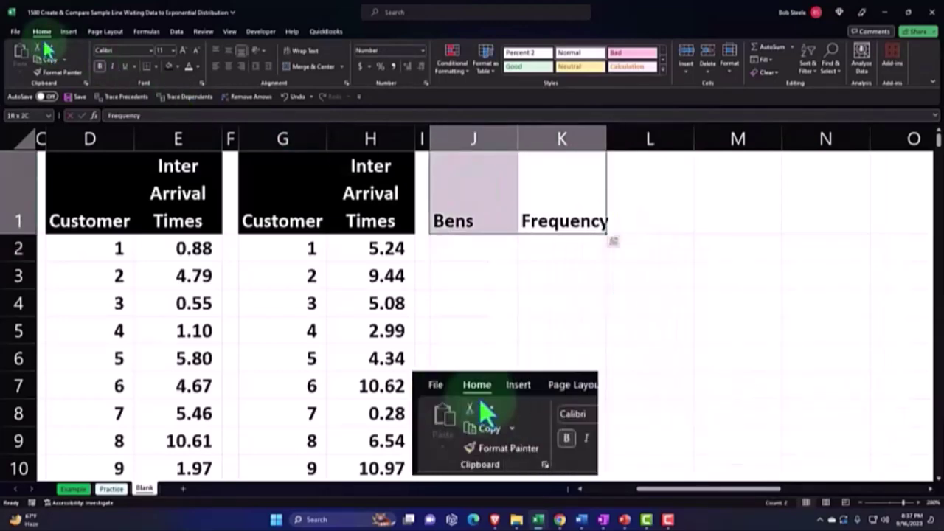
pyautogui.click(168, 68)
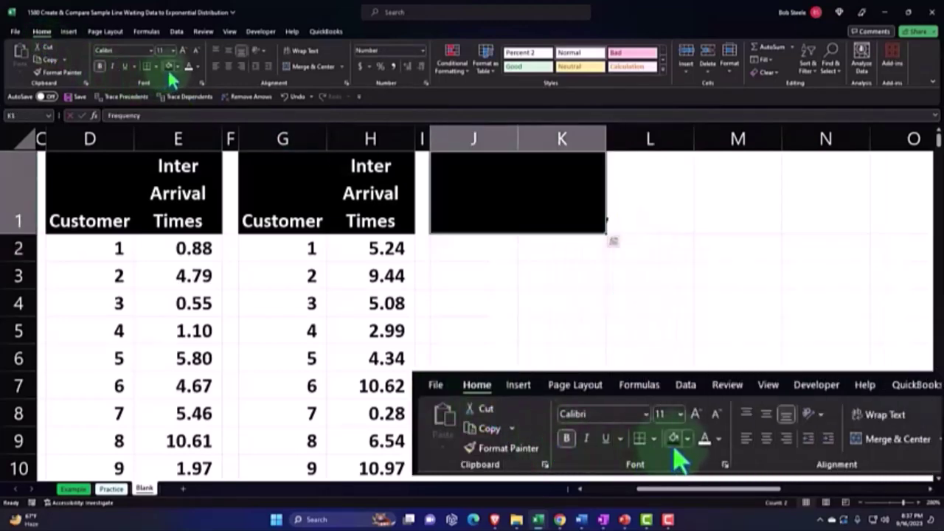
pyautogui.click(189, 66)
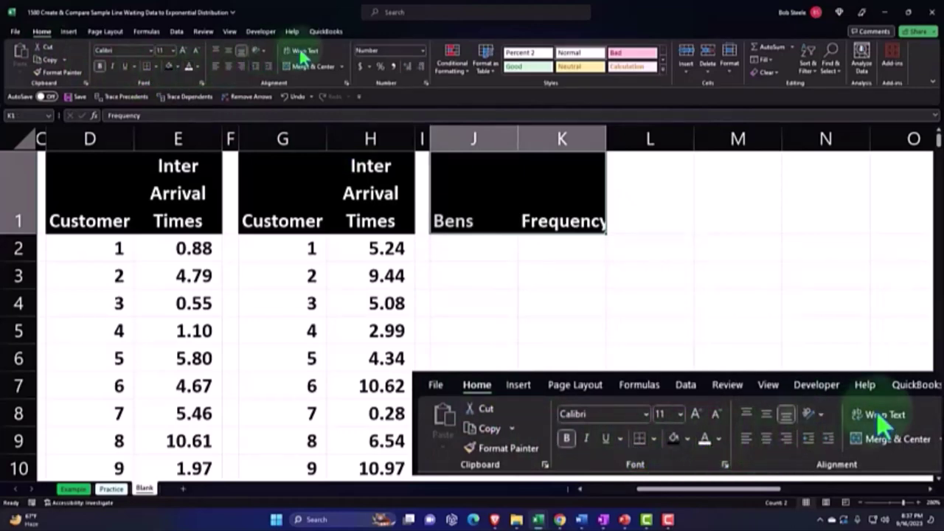
pyautogui.click(303, 54)
pyautogui.click(228, 66)
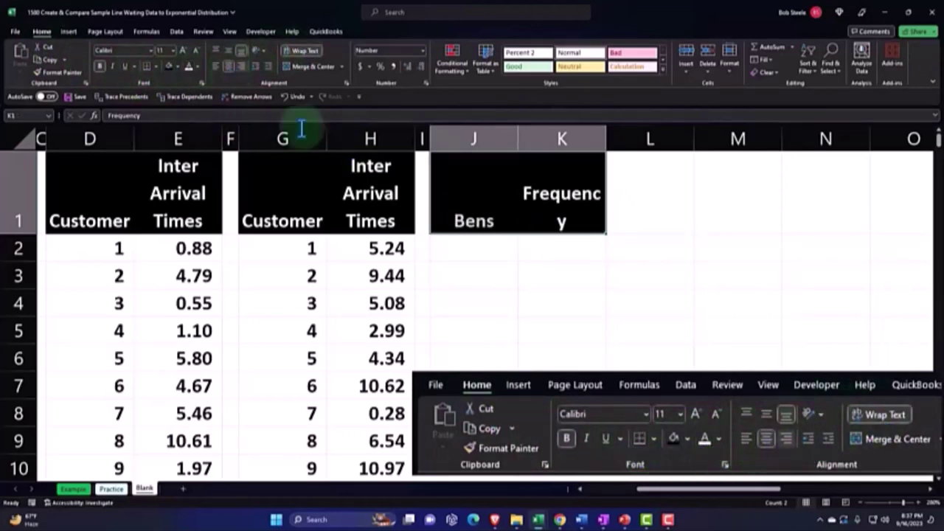
pyautogui.click(471, 255)
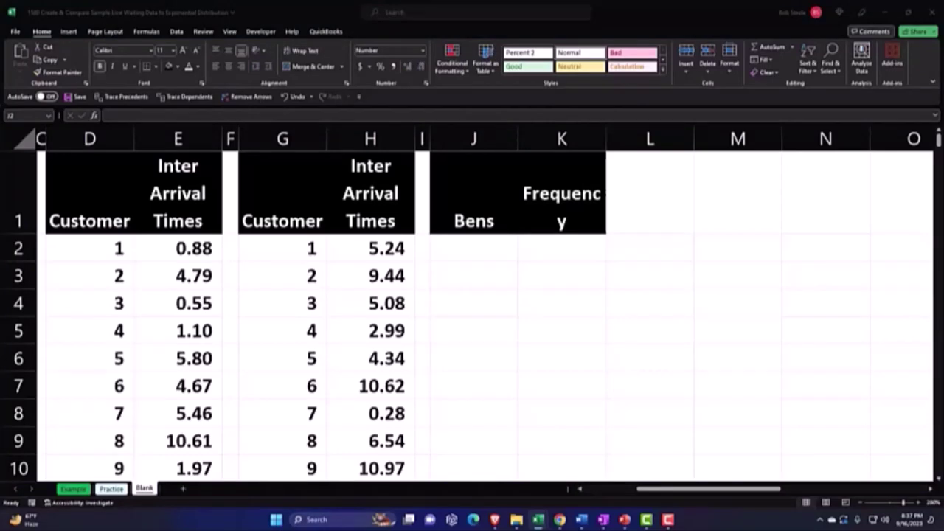
# Enter the first bins 0, 1 and 2 in J2:J4.
pyautogui.click(457, 244)
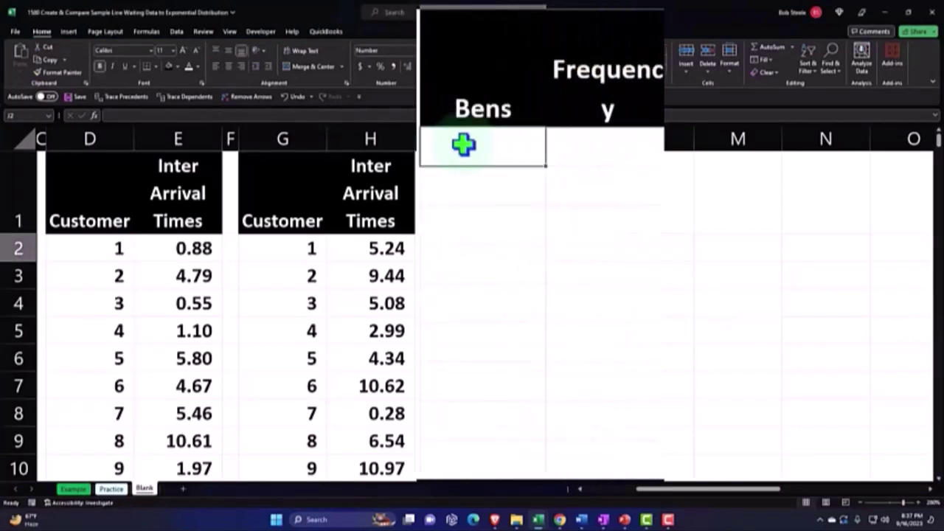
pyautogui.write('0')
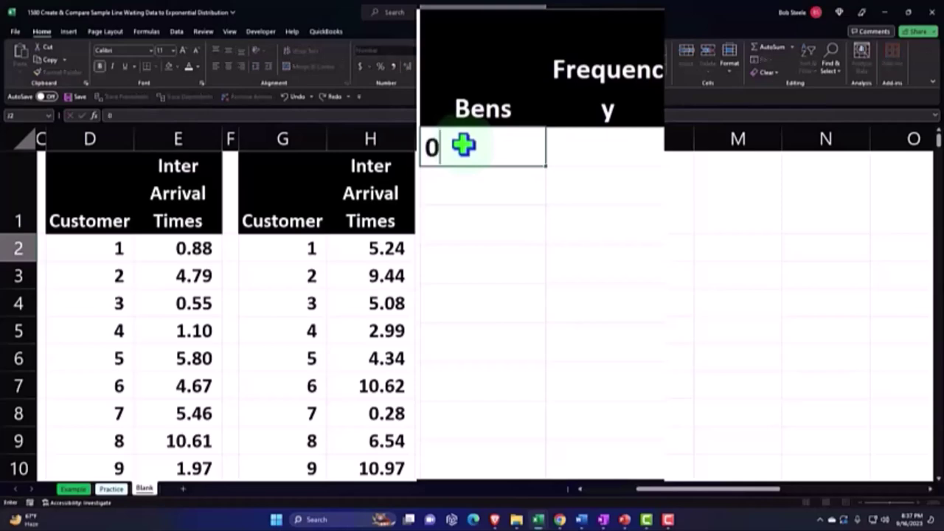
pyautogui.press('Return')
pyautogui.write('1')
pyautogui.press('Return')
pyautogui.write('2')
pyautogui.press('Return')
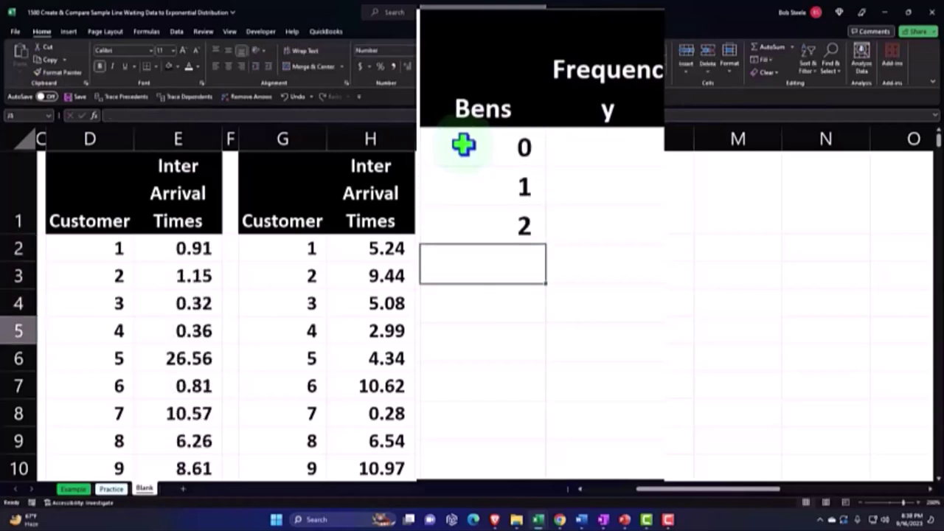
# Extend the bin series down the column to 40 with the fill handle.
pyautogui.moveTo(463, 145); pyautogui.dragTo(471, 229)
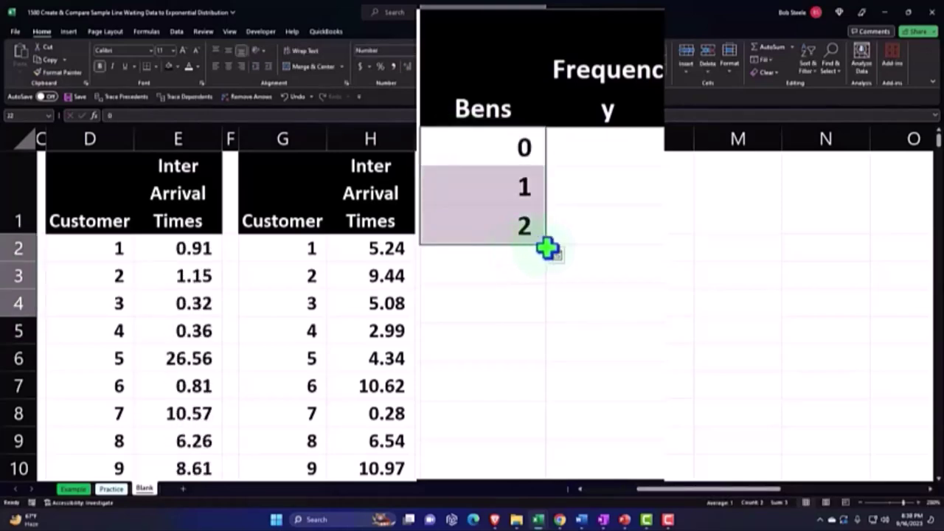
pyautogui.moveTo(545, 249); pyautogui.dragTo(511, 493)
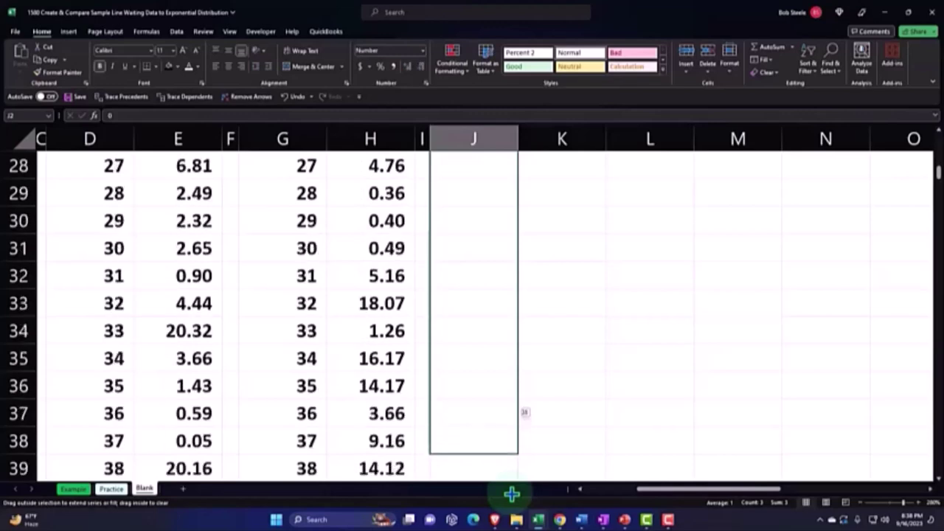
pyautogui.moveTo(512, 493); pyautogui.dragTo(507, 399)
pyautogui.scroll(4, 594, 391)
pyautogui.scroll(7, 595, 391)
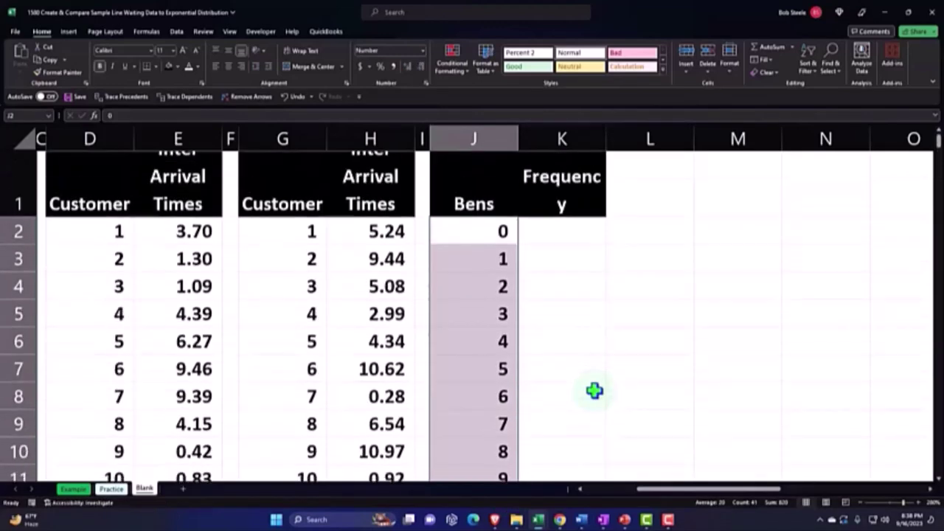
pyautogui.click(556, 249)
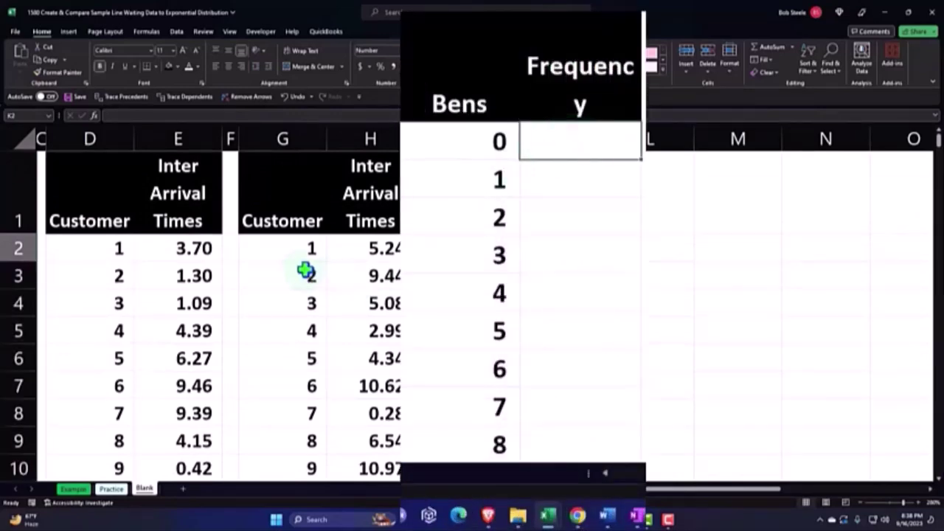
pyautogui.click(441, 144)
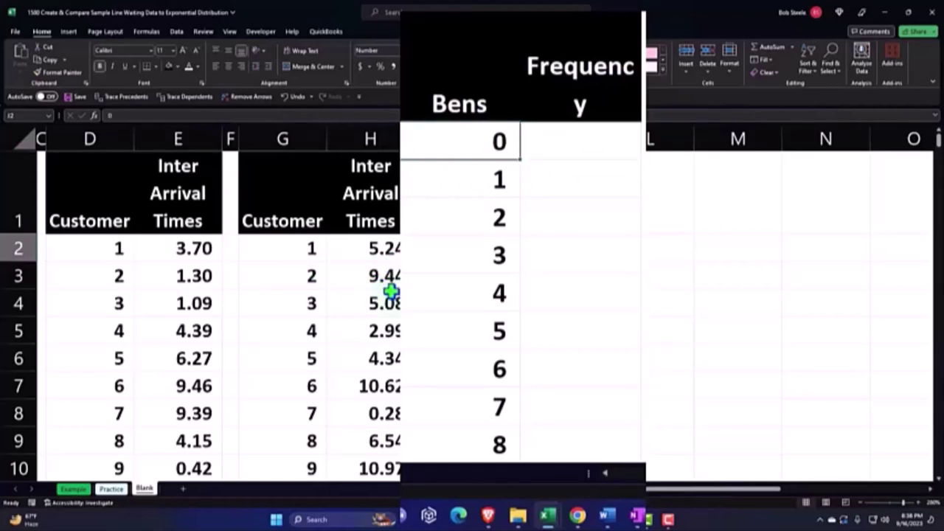
pyautogui.click(555, 146)
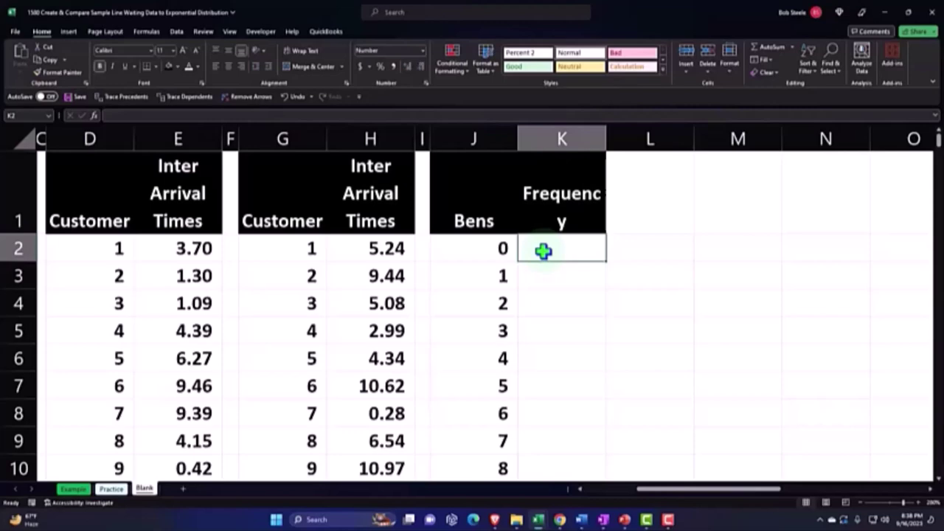
# Enter =FREQUENCY(H2:H301,J2:J42) in K2 so the bin counts spill down column K.
pyautogui.write('=fre')
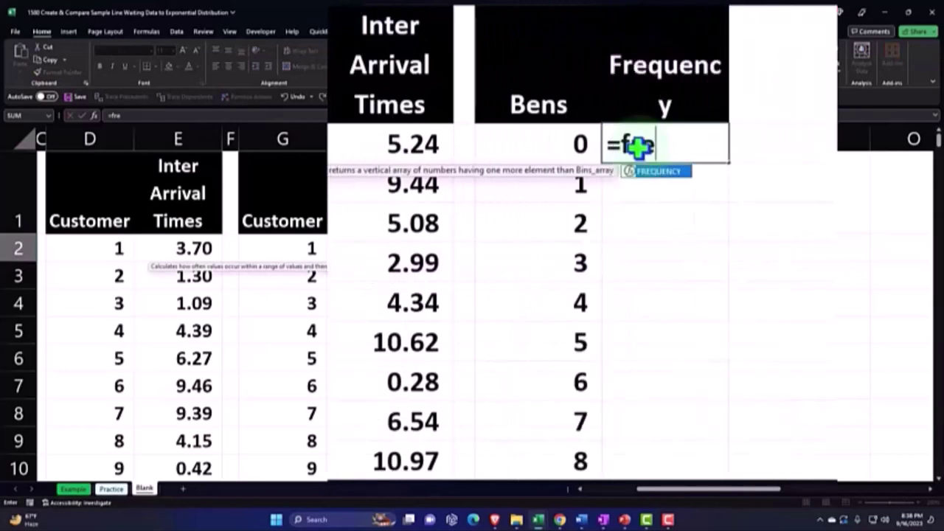
pyautogui.press('Tab')
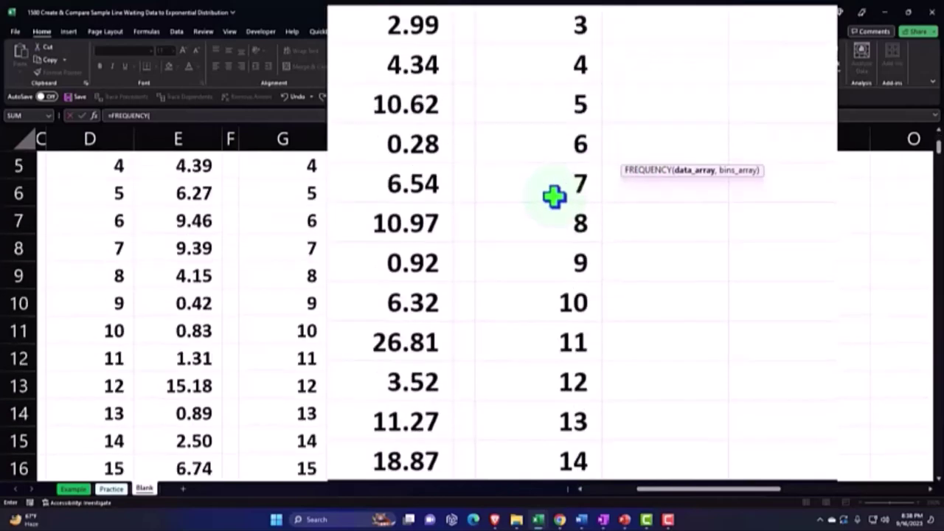
pyautogui.click(406, 150)
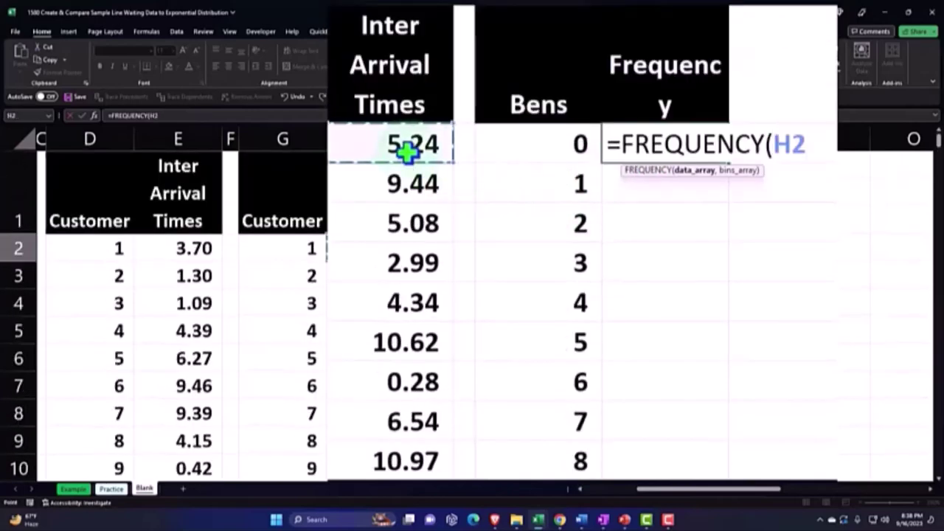
pyautogui.hotkey('ctrl', 'shift', 'Down')
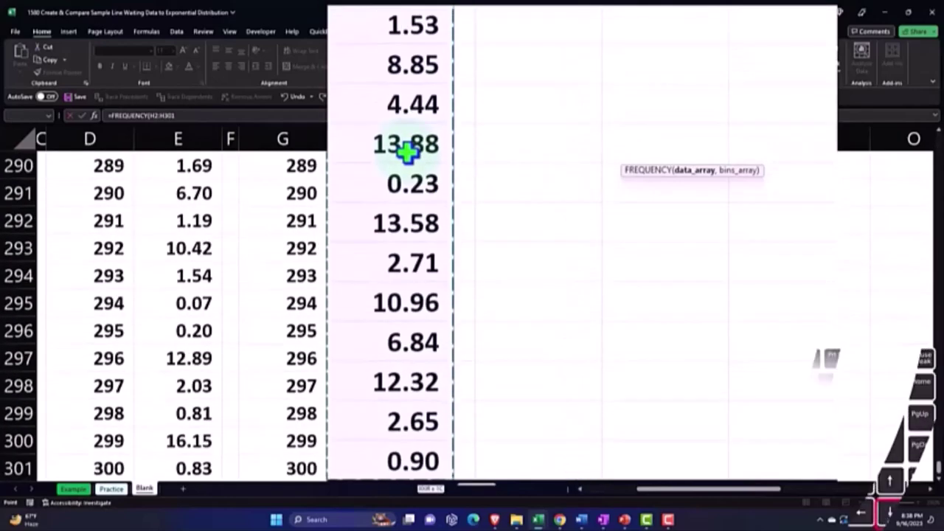
pyautogui.hotkey('ctrl', 'BackSpace')
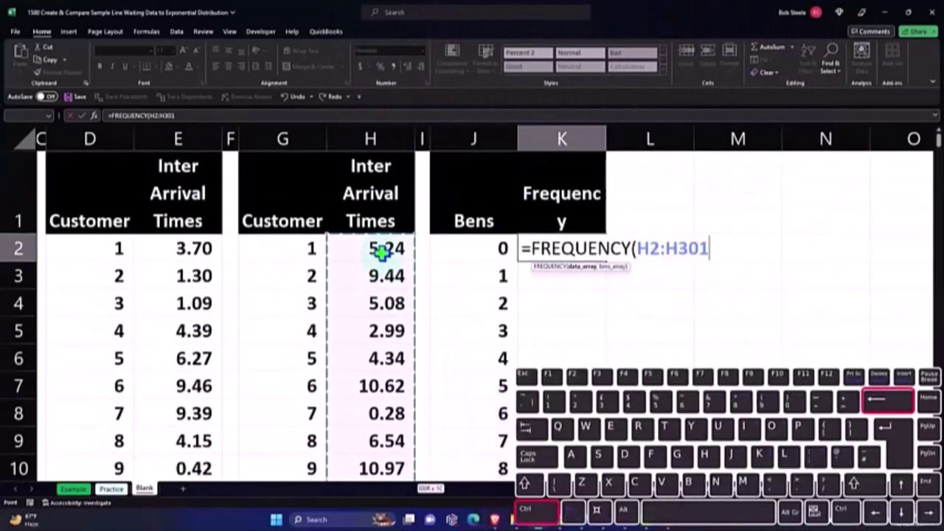
pyautogui.write(',')
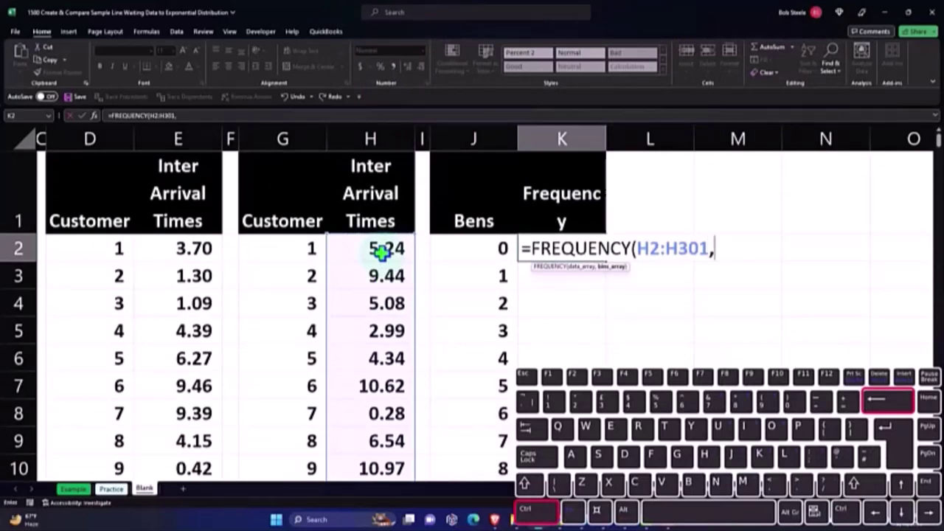
pyautogui.click(454, 249)
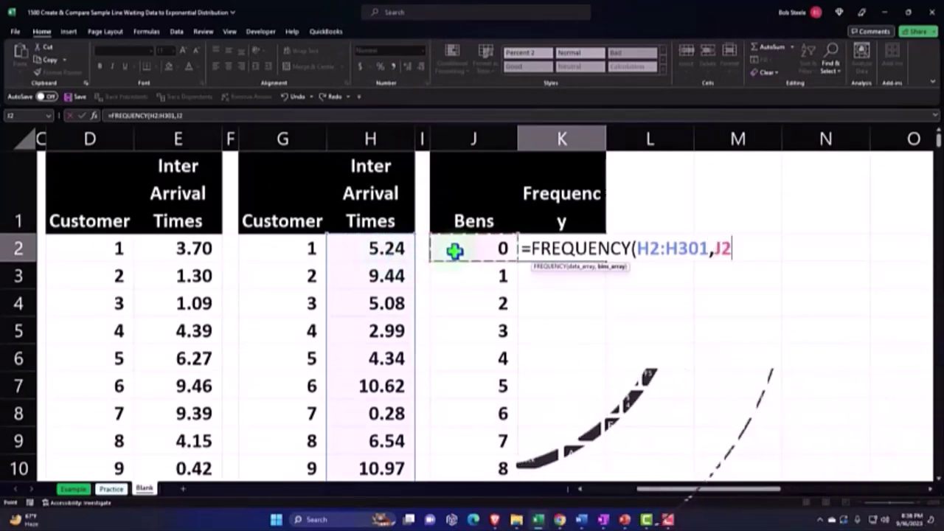
pyautogui.hotkey('ctrl', 'shift', 'Down')
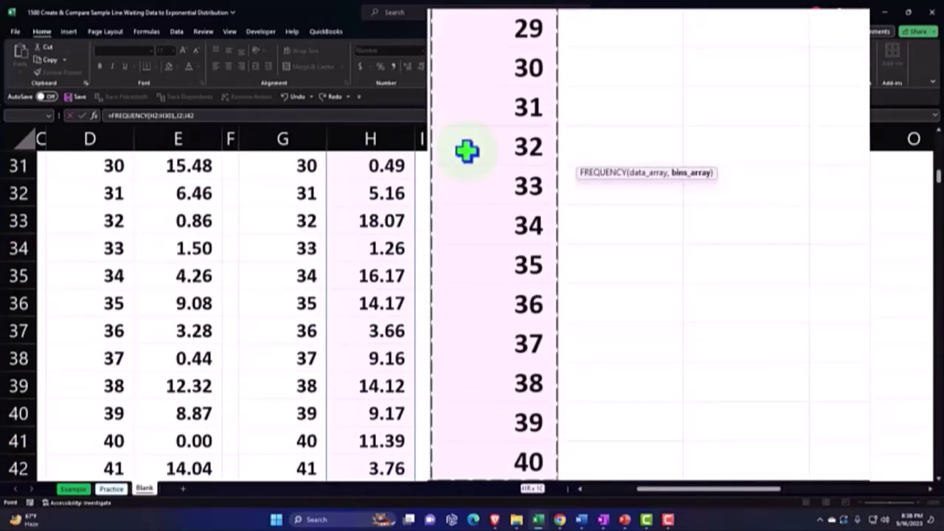
pyautogui.hotkey('ctrl', 'BackSpace')
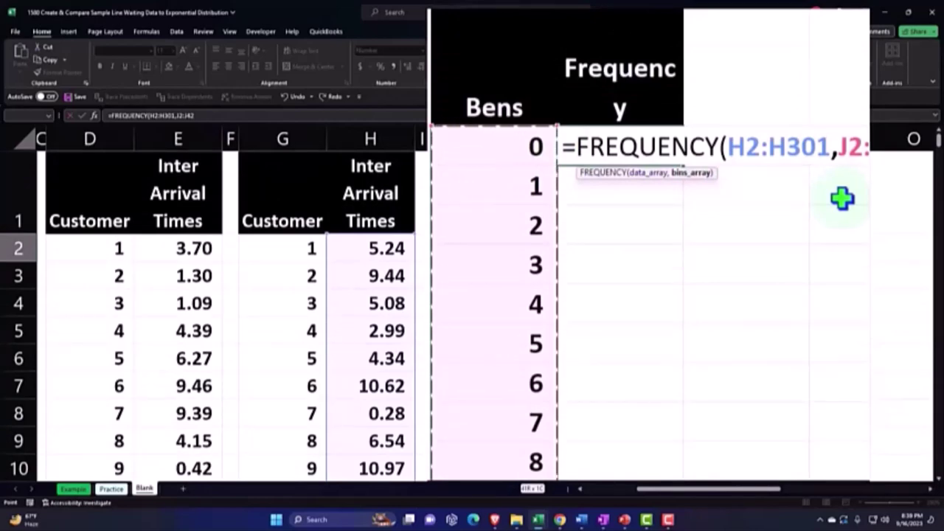
pyautogui.press('Return')
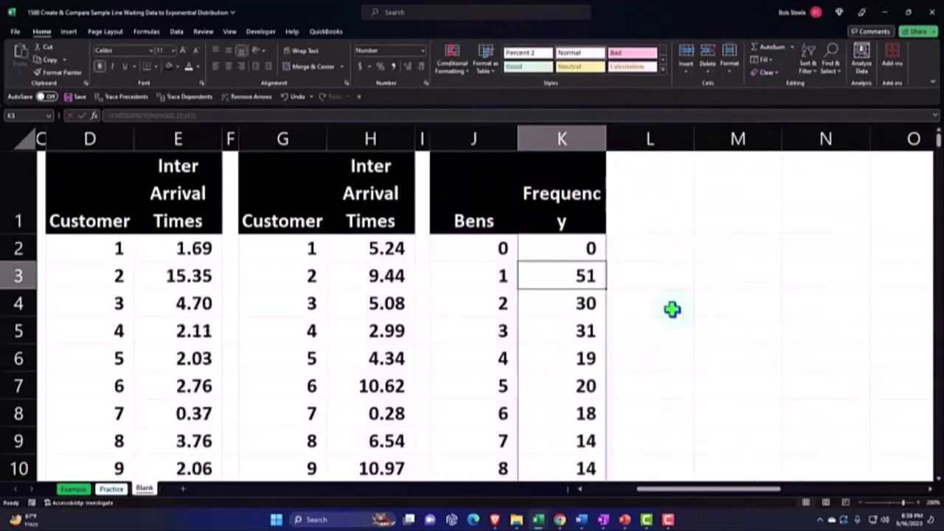
# Review the spilled counts and locate the extra count below the last bin.
pyautogui.click(493, 283)
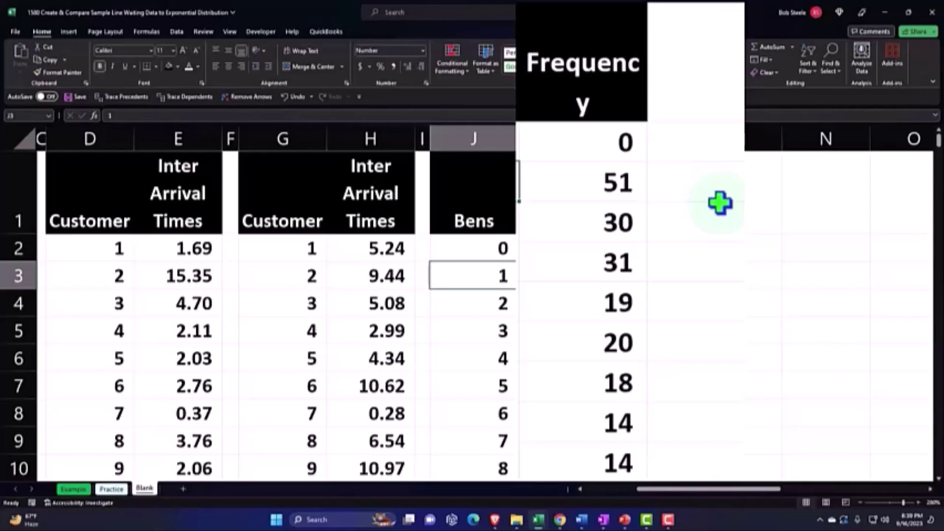
pyautogui.press('Right')
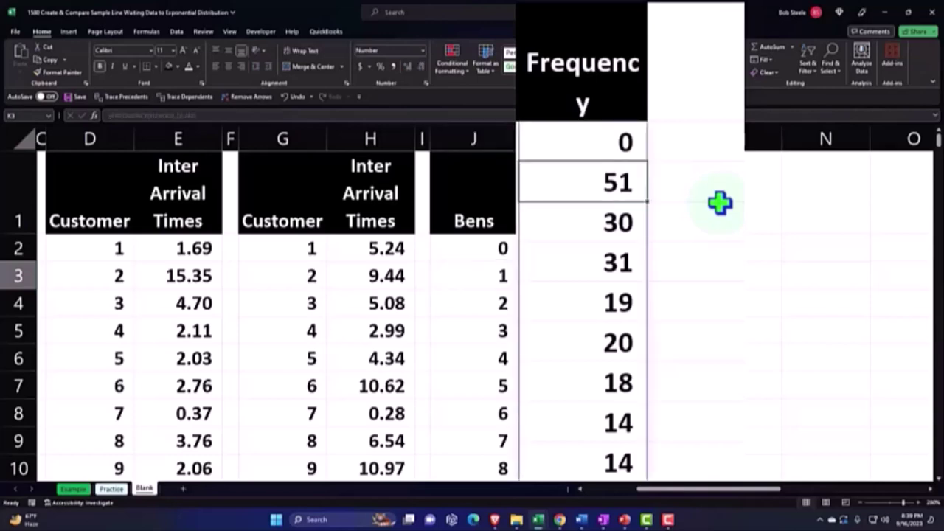
pyautogui.press('Down')
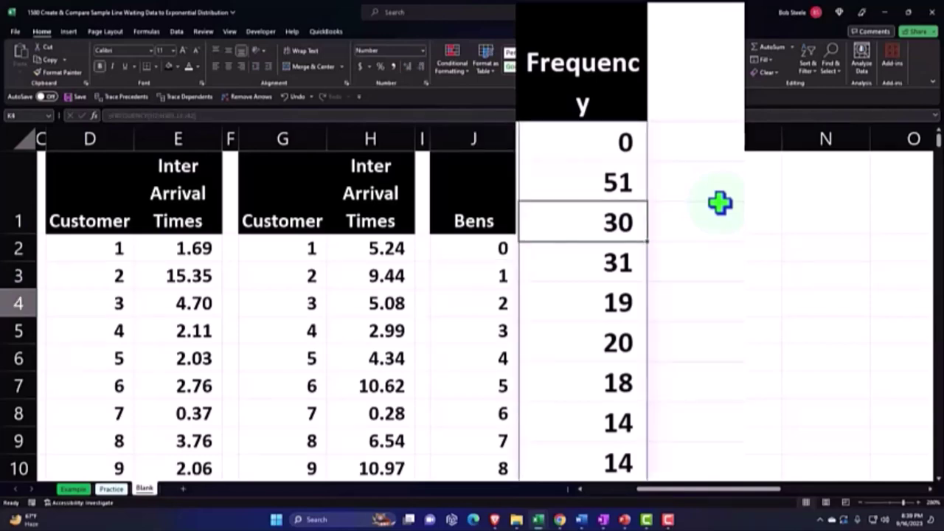
pyautogui.press('Down')
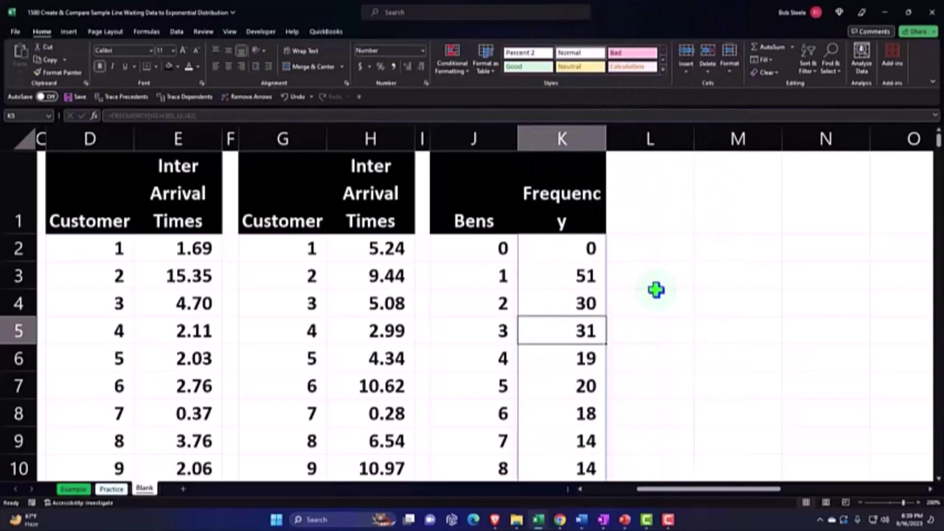
pyautogui.press('Right')
pyautogui.press('Up')
pyautogui.press('Up')
pyautogui.press('Up')
pyautogui.press('Up')
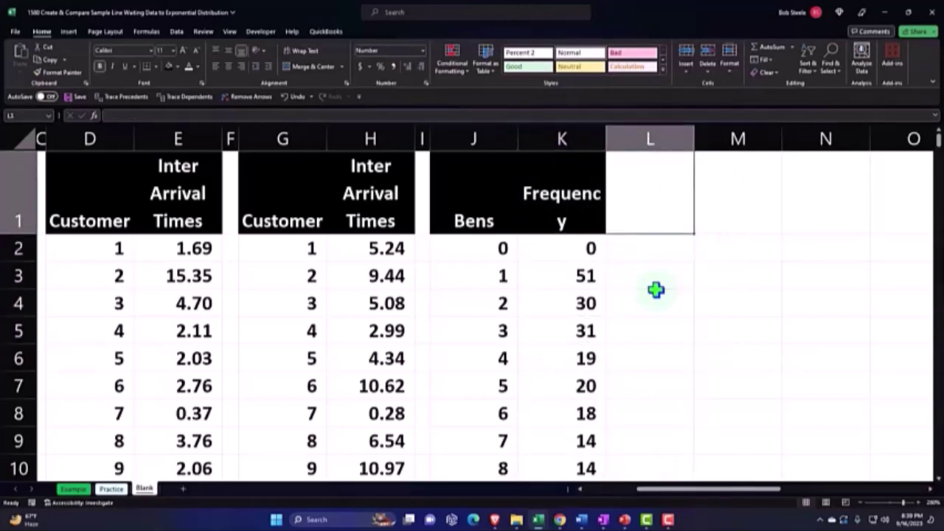
pyautogui.scroll(-6, 656, 294)
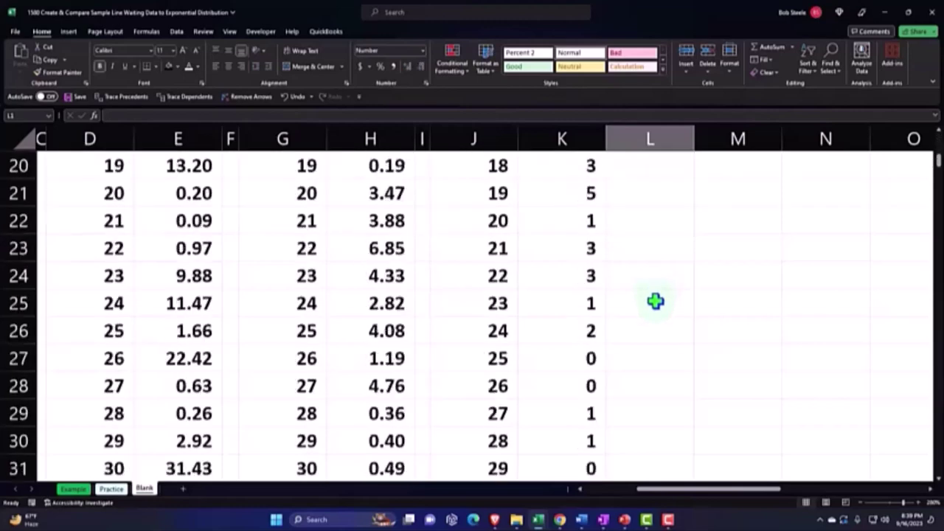
pyautogui.scroll(-5, 655, 302)
pyautogui.scroll(-1, 641, 325)
pyautogui.click(585, 302)
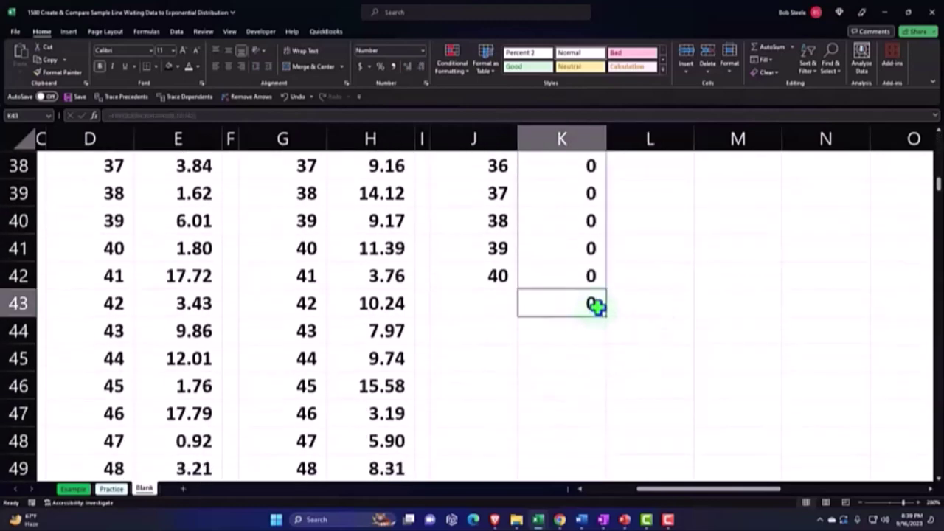
pyautogui.scroll(8, 595, 308)
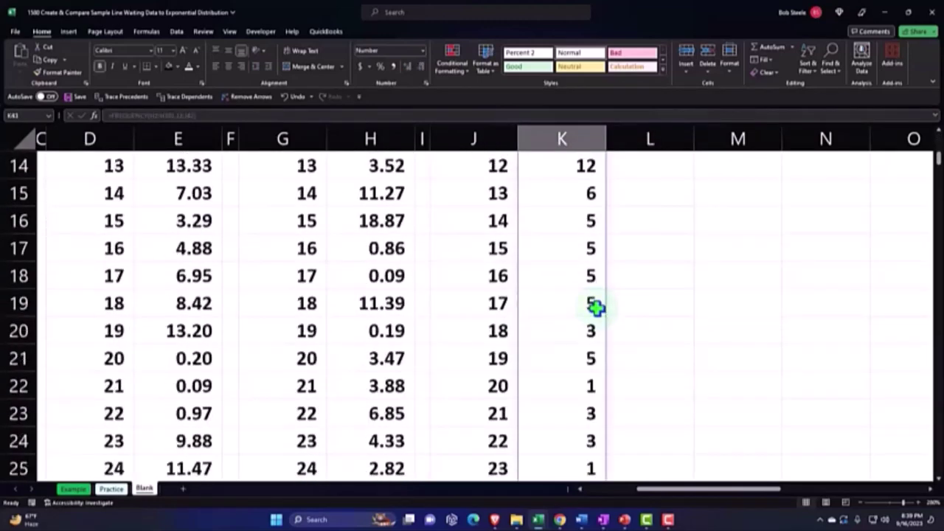
pyautogui.scroll(5, 596, 305)
# Edit K2's FREQUENCY formula, changing the bins range from J2:J42 to J2:J41.
pyautogui.doubleClick(590, 249)
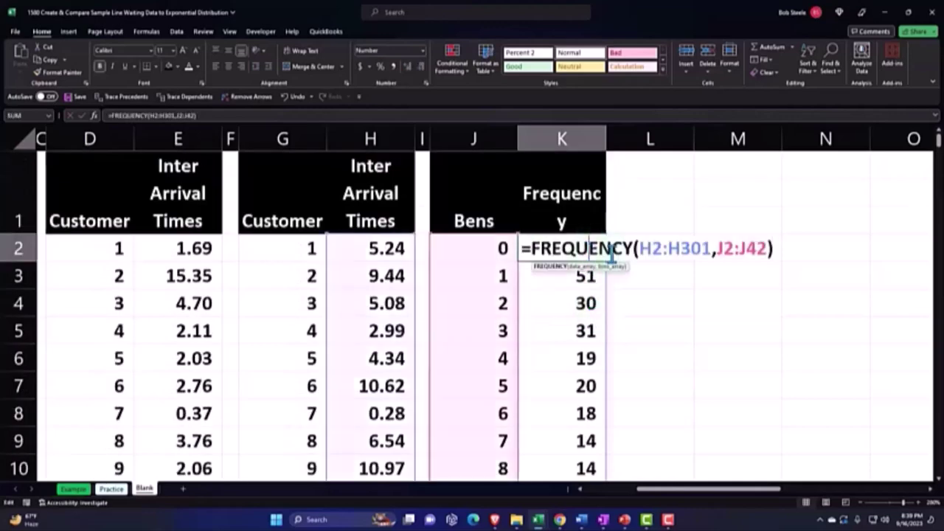
pyautogui.click(767, 248)
pyautogui.press('BackSpace')
# Commit the corrected FREQUENCY formula with bins range J2:J41.
pyautogui.press('Return')
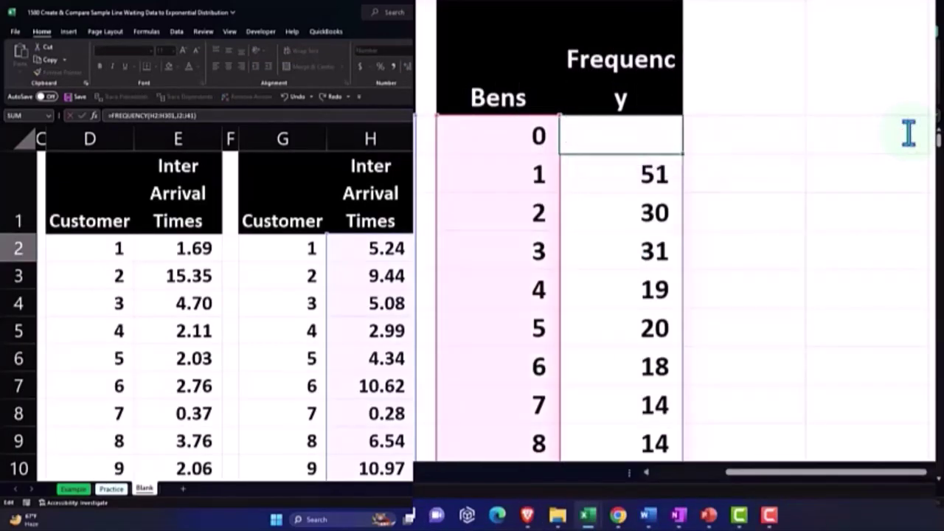
pyautogui.scroll(-4, 858, 238)
pyautogui.scroll(-8, 857, 240)
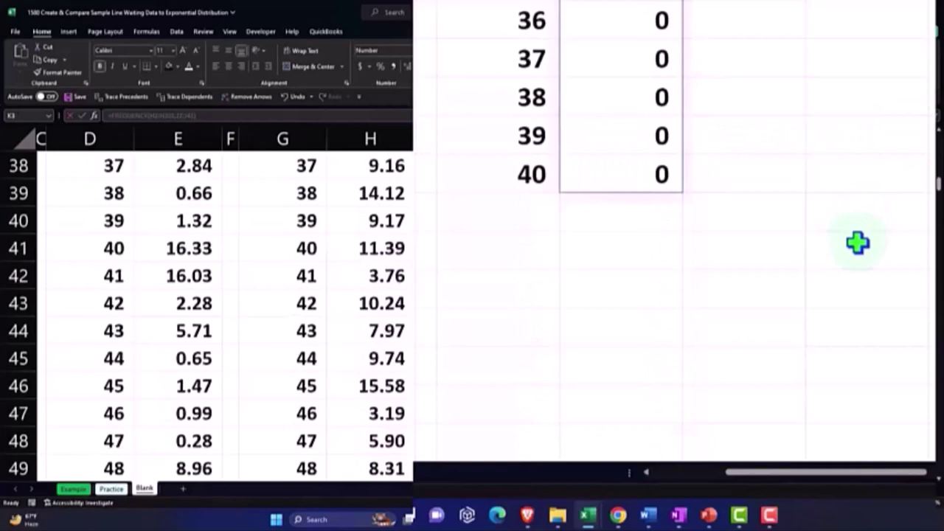
# Add a 'Total' label below the last bin with =SUM(K2#) beside it, totalling 300.
pyautogui.click(513, 220)
pyautogui.write('Tit')
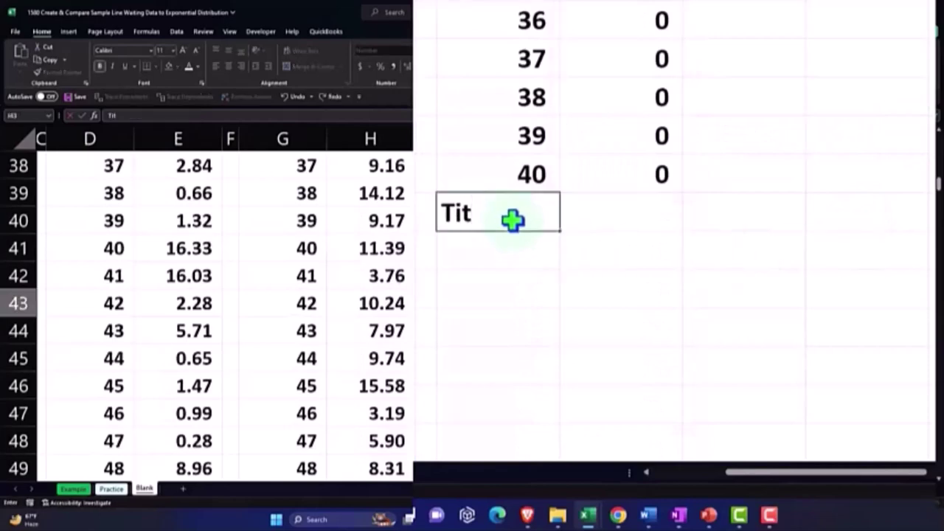
pyautogui.press('BackSpace')
pyautogui.press('BackSpace')
pyautogui.write('otal')
pyautogui.press('Tab')
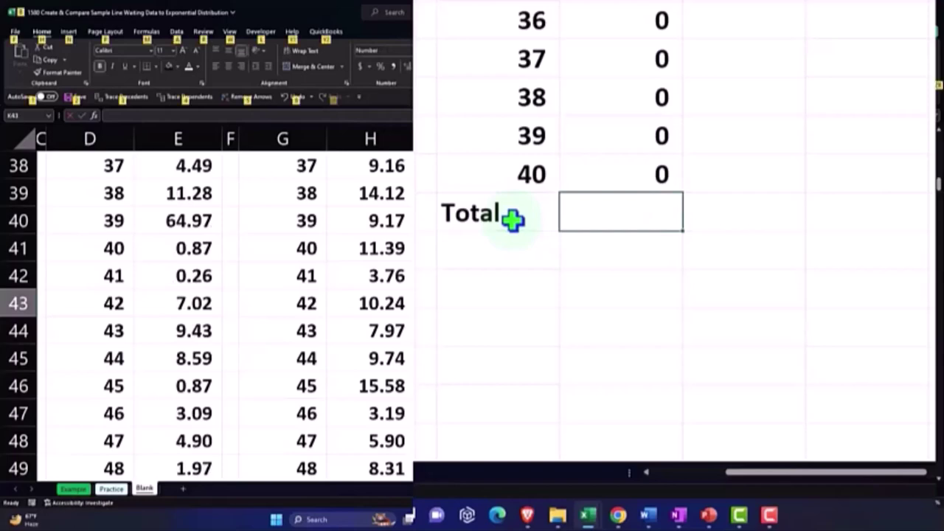
pyautogui.write('=SUM(K2#)')
pyautogui.press('Return')
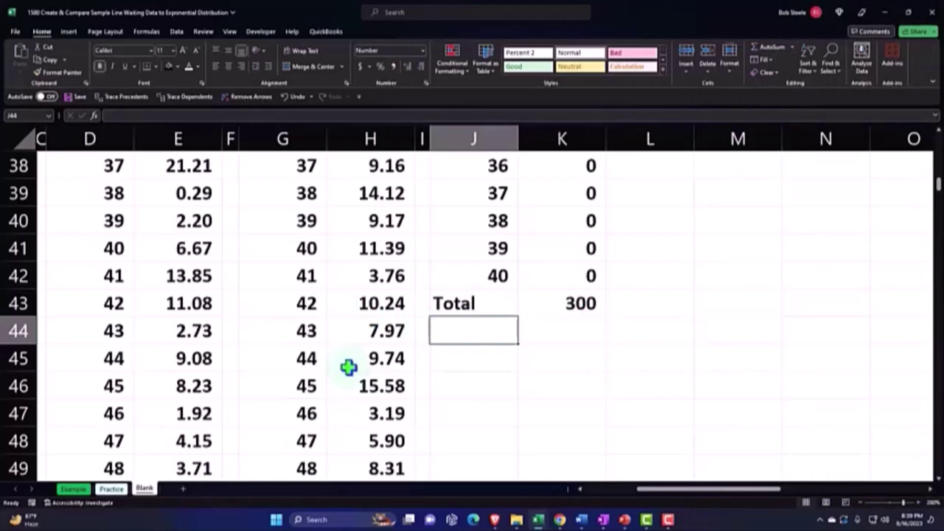
pyautogui.scroll(5, 348, 367)
pyautogui.scroll(6, 348, 367)
pyautogui.scroll(2, 348, 366)
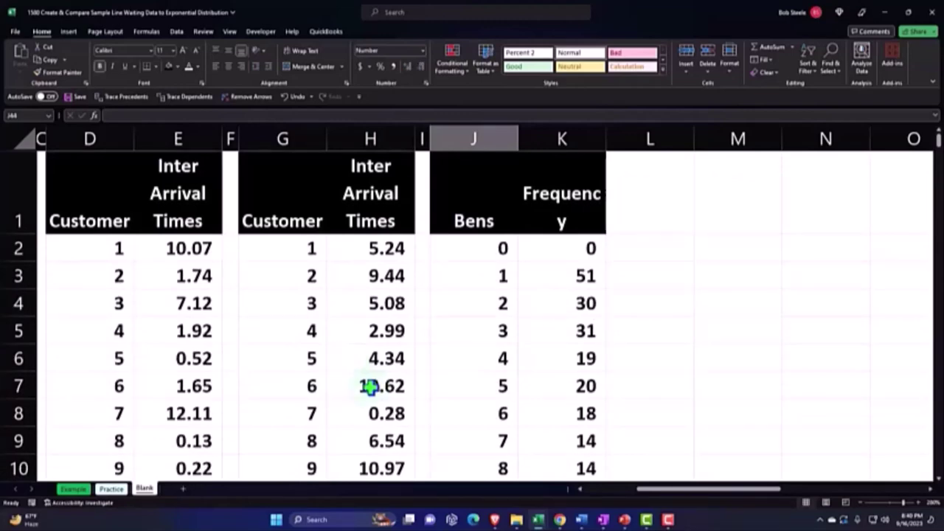
pyautogui.moveTo(538, 519)
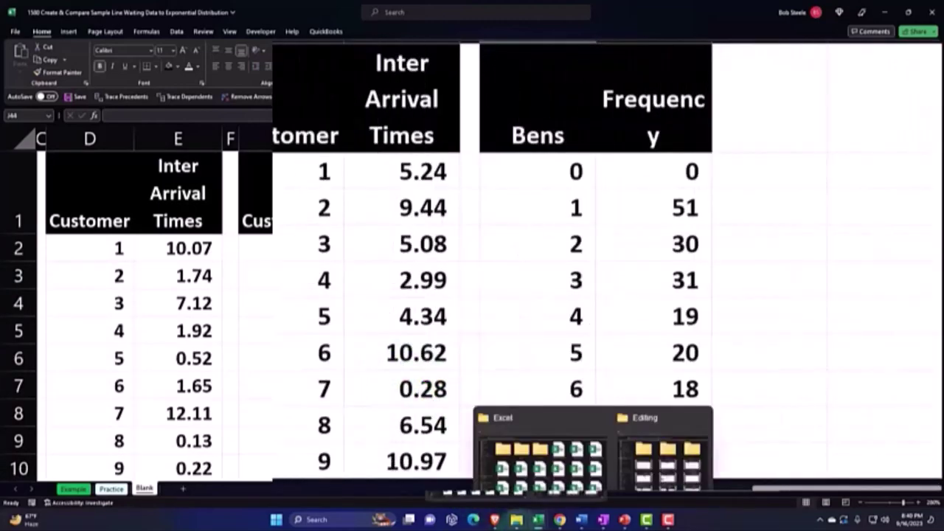
# Add a '% of Total' heading in L1 with black fill, white text and wrap text.
pyautogui.click(590, 454)
pyautogui.click(804, 114)
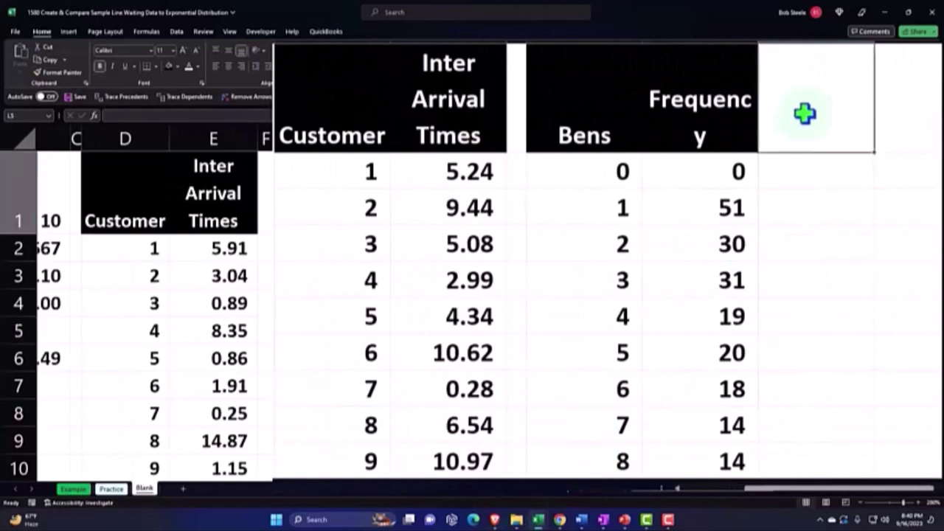
pyautogui.write('%')
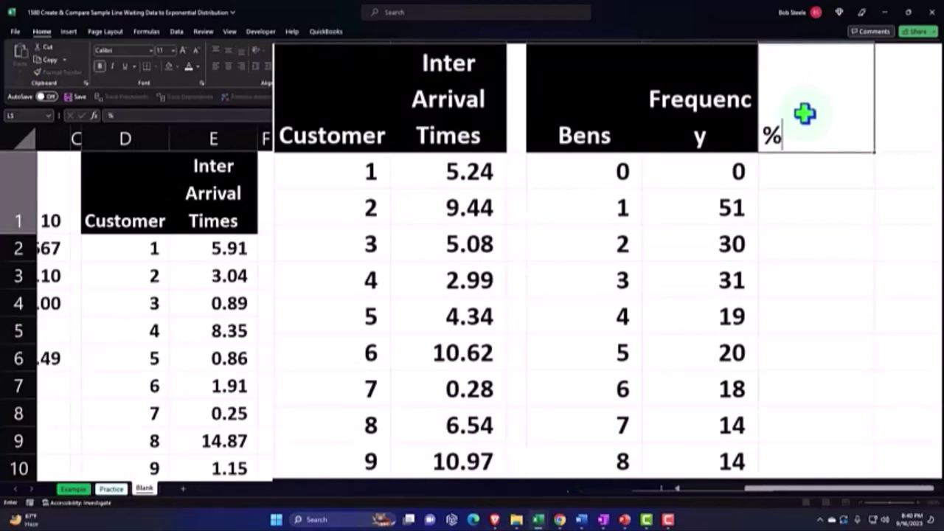
pyautogui.write(' of Total')
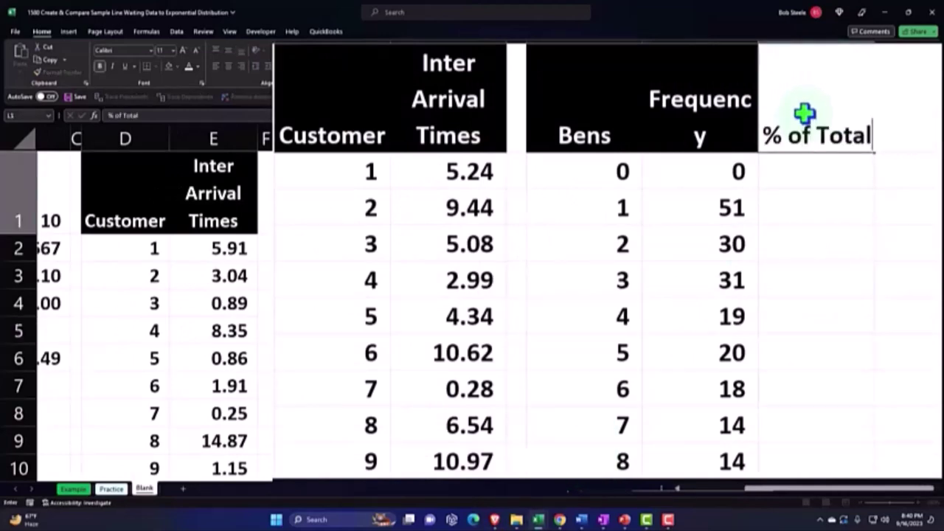
pyautogui.press('Return')
pyautogui.click(804, 113)
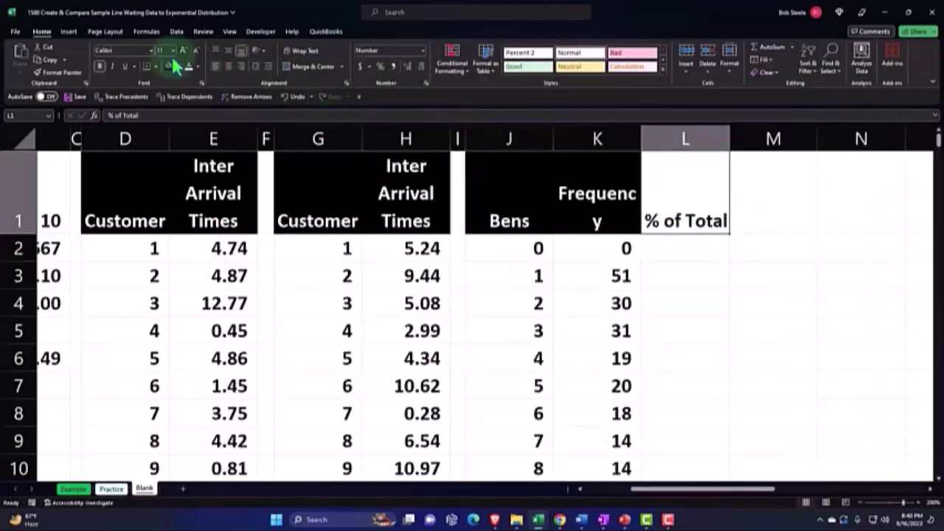
pyautogui.click(647, 77)
pyautogui.click(680, 75)
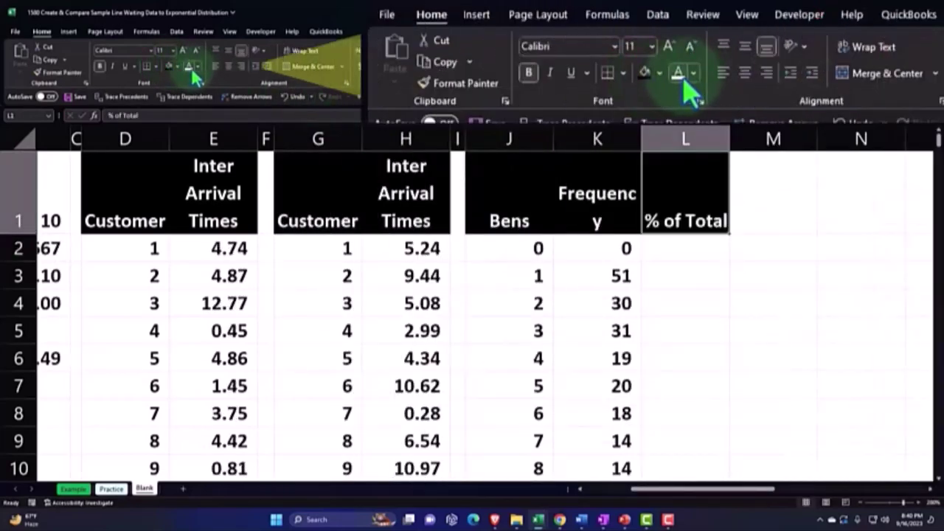
pyautogui.click(295, 56)
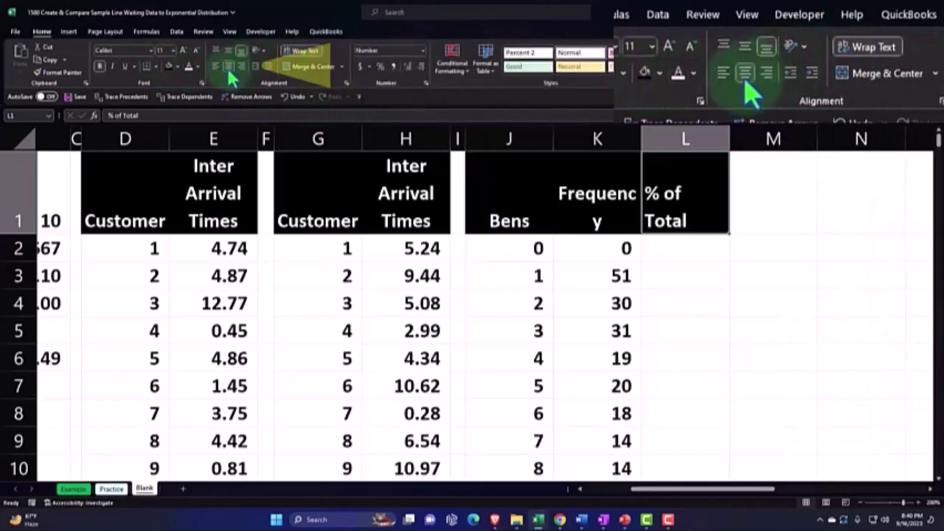
# Enter =K2/$K$43 in L2, with the K43 total locked as absolute.
pyautogui.click(677, 256)
pyautogui.write('=')
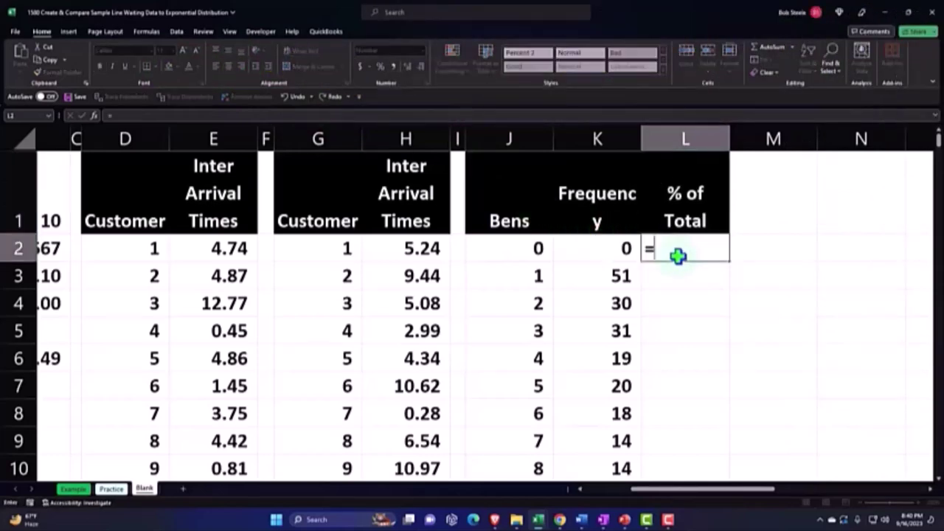
pyautogui.press('Left')
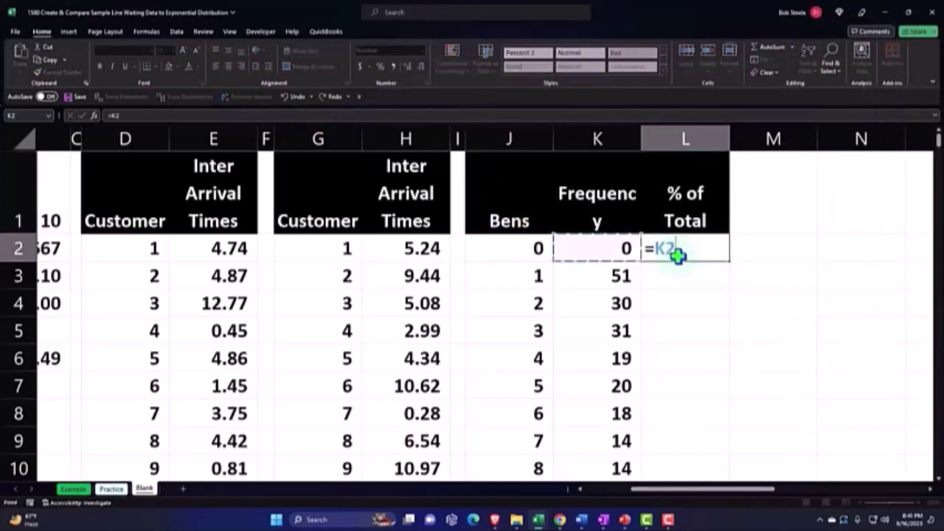
pyautogui.write('/')
pyautogui.scroll(-4, 677, 256)
pyautogui.scroll(-4, 677, 295)
pyautogui.scroll(-11, 678, 335)
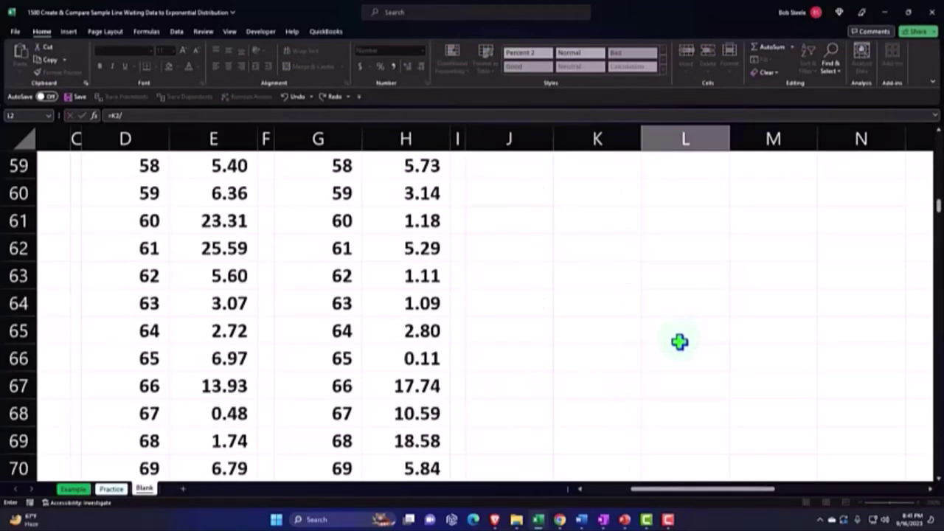
pyautogui.scroll(6, 678, 340)
pyautogui.click(609, 237)
pyautogui.scroll(5, 616, 303)
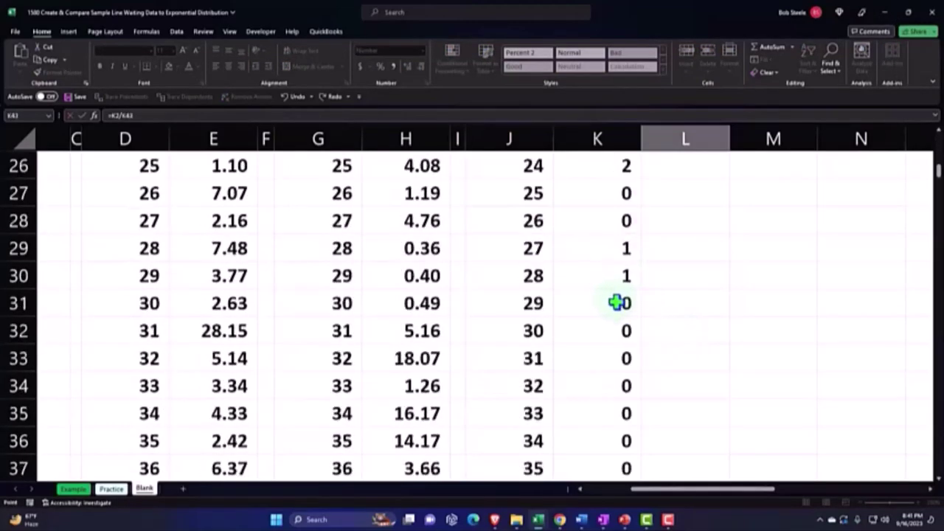
pyautogui.scroll(8, 615, 302)
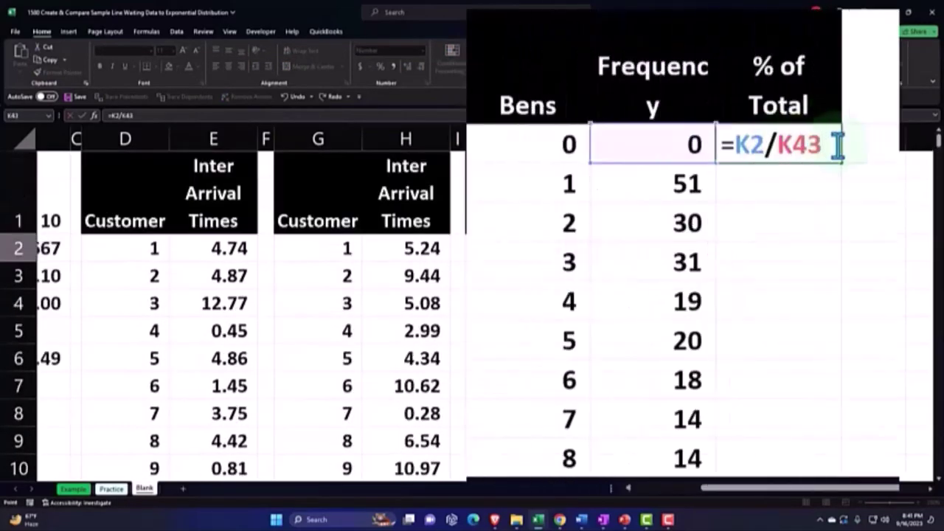
pyautogui.press('F4')
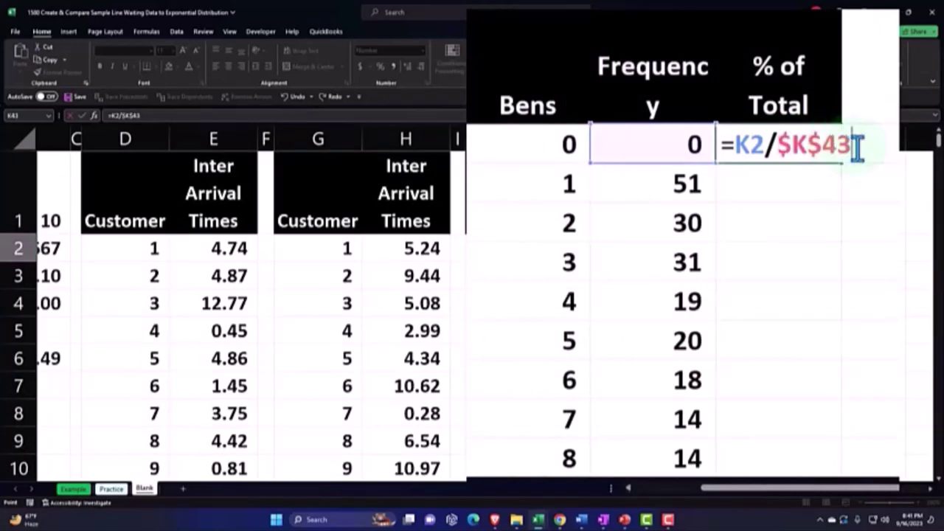
pyautogui.press('Return')
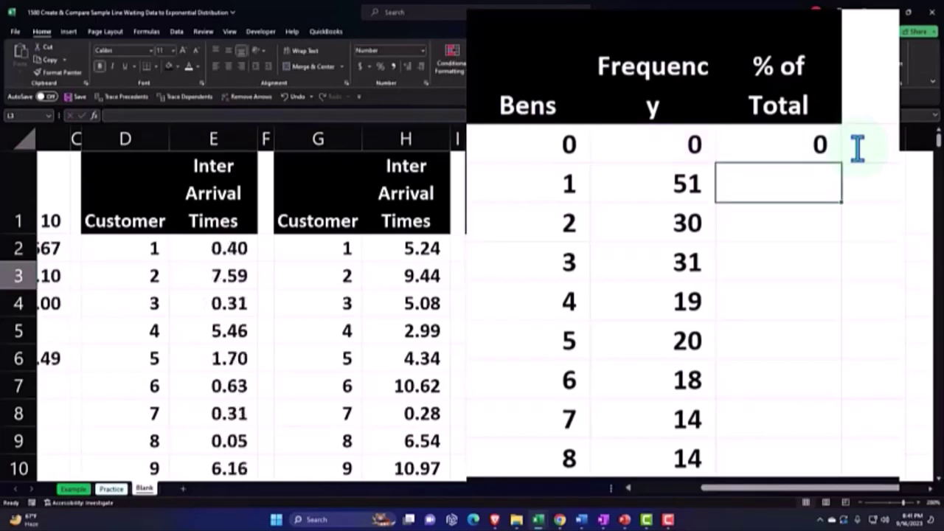
# Format L2 as a two-decimal percentage and fill the formula down all bins.
pyautogui.click(719, 258)
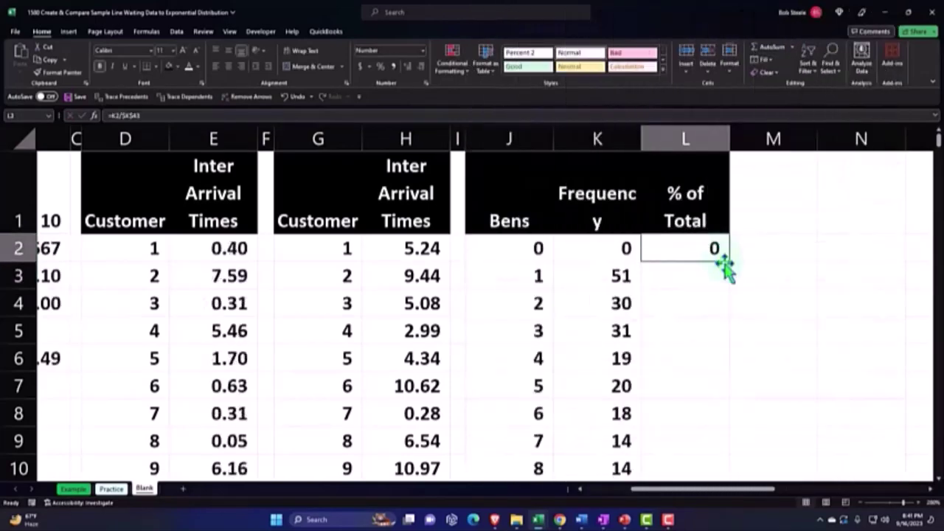
pyautogui.click(380, 65)
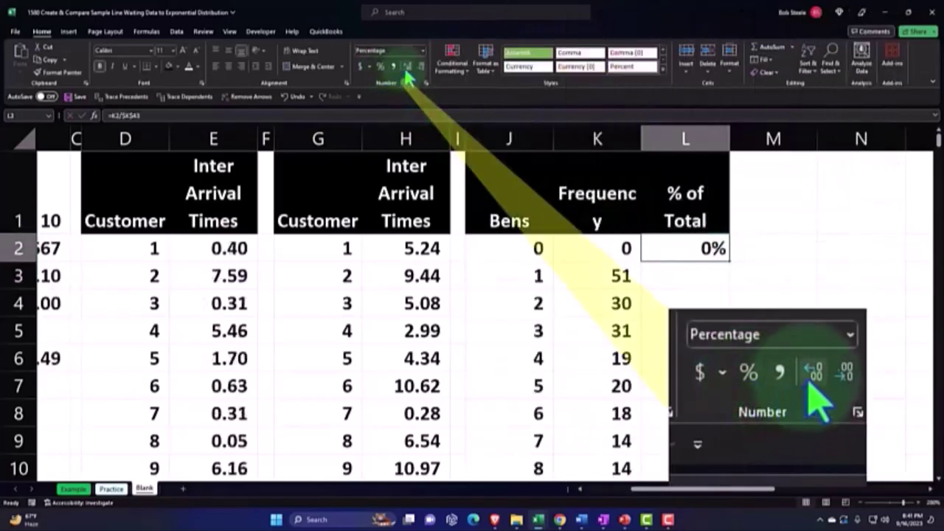
pyautogui.click(406, 68)
pyautogui.click(406, 68)
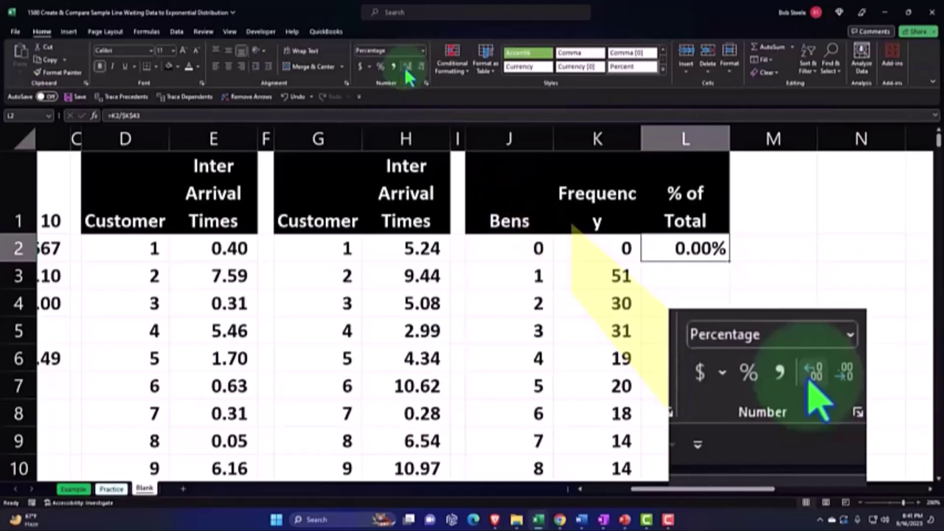
pyautogui.doubleClick(728, 261)
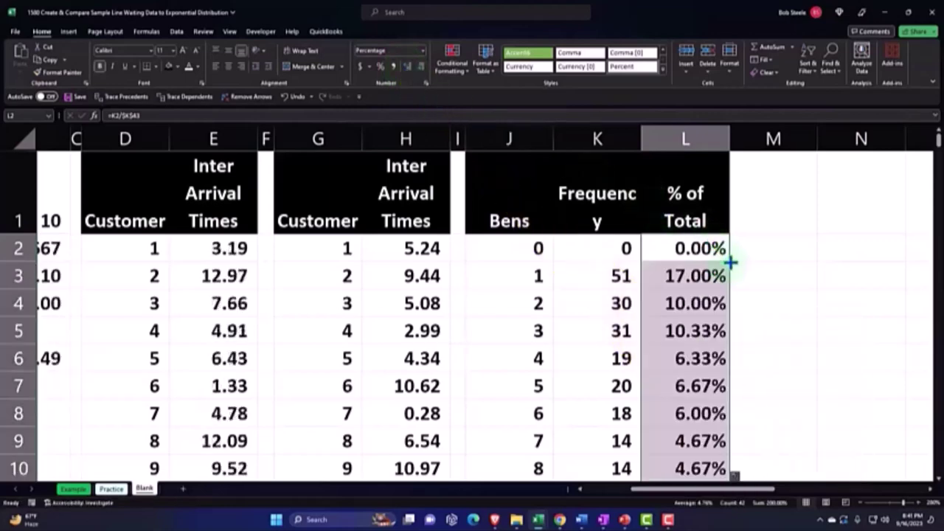
# Replace the L43 total with =SUM(L2:L42) so the percentages add to 100.00%.
pyautogui.scroll(-3, 729, 261)
pyautogui.scroll(-6, 729, 261)
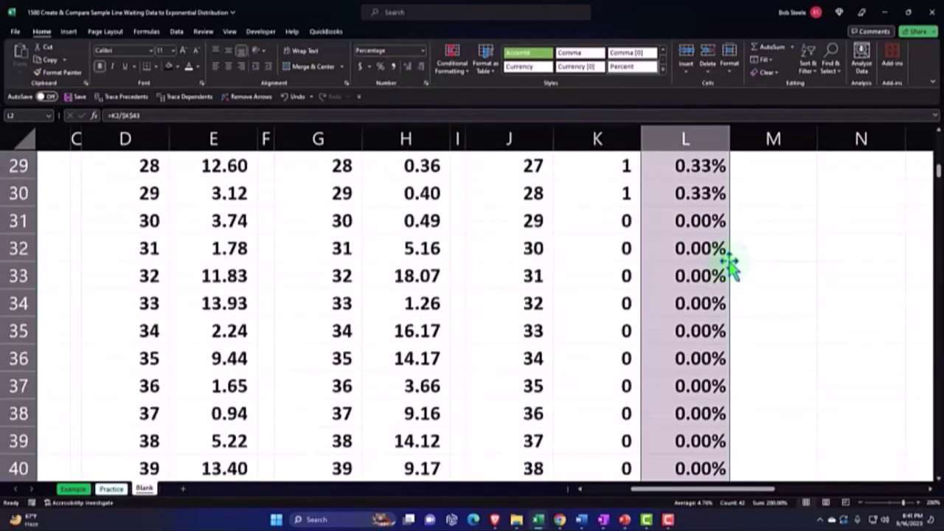
pyautogui.scroll(-4, 729, 261)
pyautogui.click(685, 223)
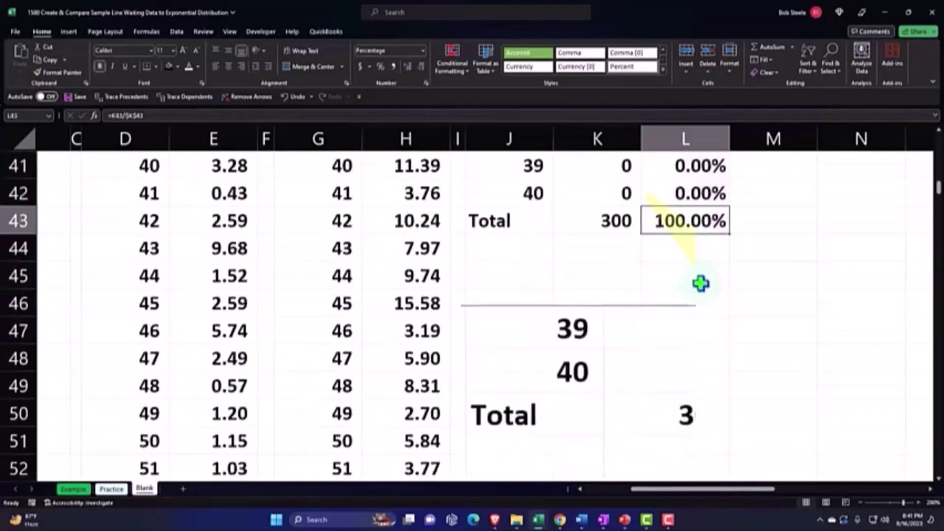
pyautogui.press('BackSpace')
pyautogui.press('Return')
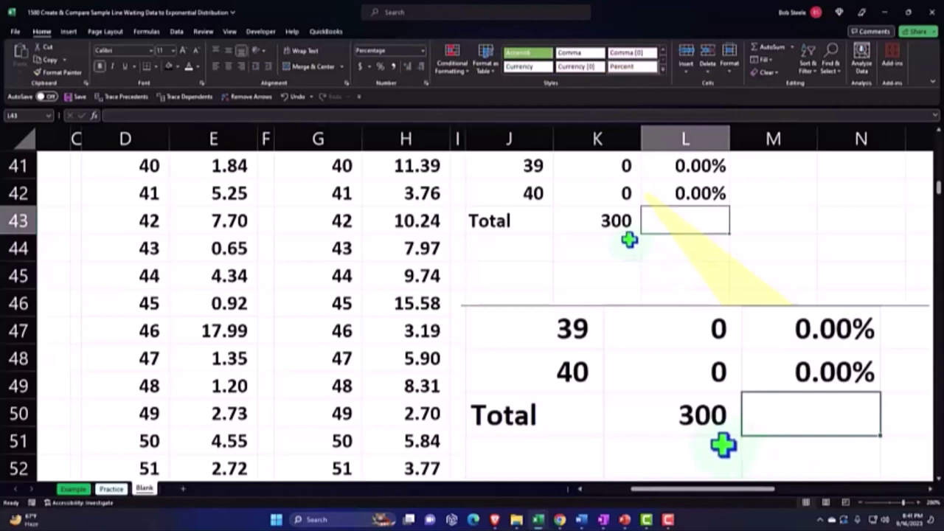
pyautogui.hotkey('alt', '=')
pyautogui.press('Return')
pyautogui.scroll(3, 657, 271)
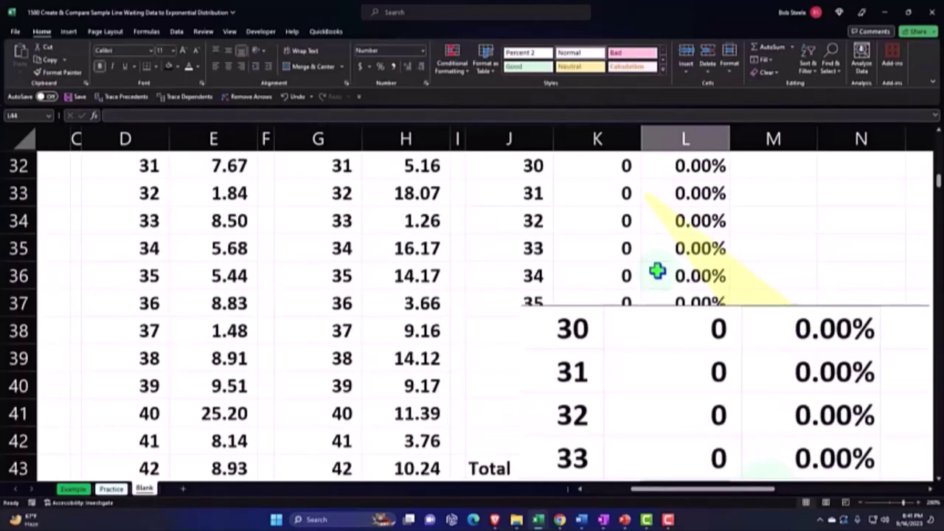
pyautogui.scroll(6, 657, 271)
pyautogui.scroll(5, 656, 272)
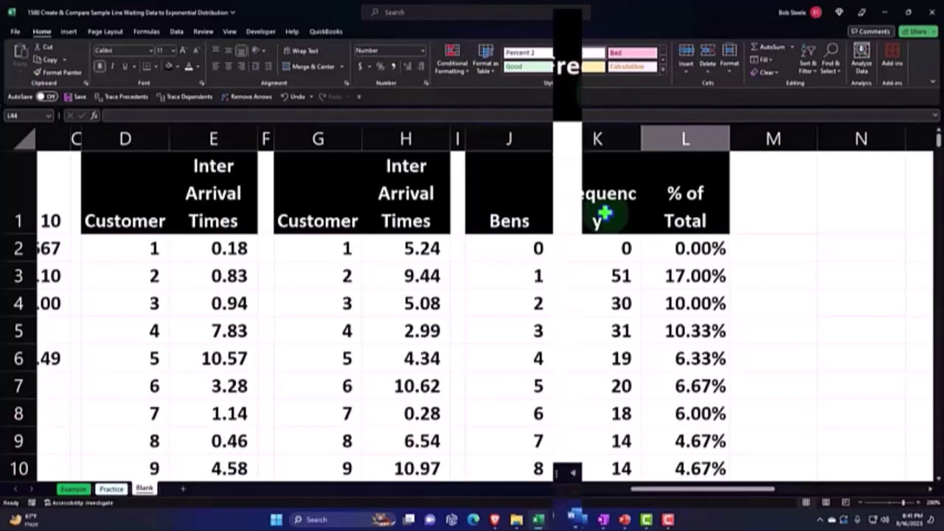
# Select the Frequency column K1:K42 as the chart data.
pyautogui.moveTo(607, 93); pyautogui.dragTo(615, 477)
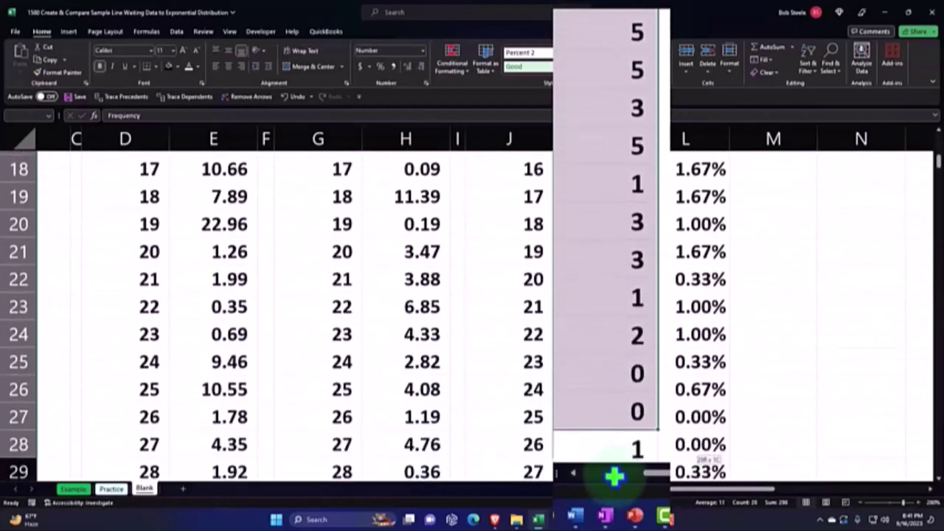
pyautogui.moveTo(614, 477); pyautogui.dragTo(616, 500)
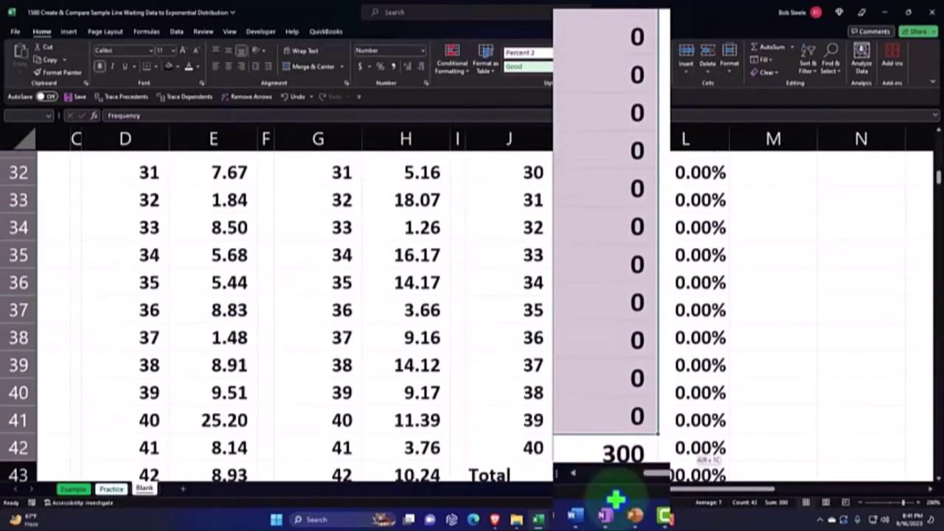
pyautogui.moveTo(615, 501); pyautogui.dragTo(605, 415)
pyautogui.scroll(10, 605, 415)
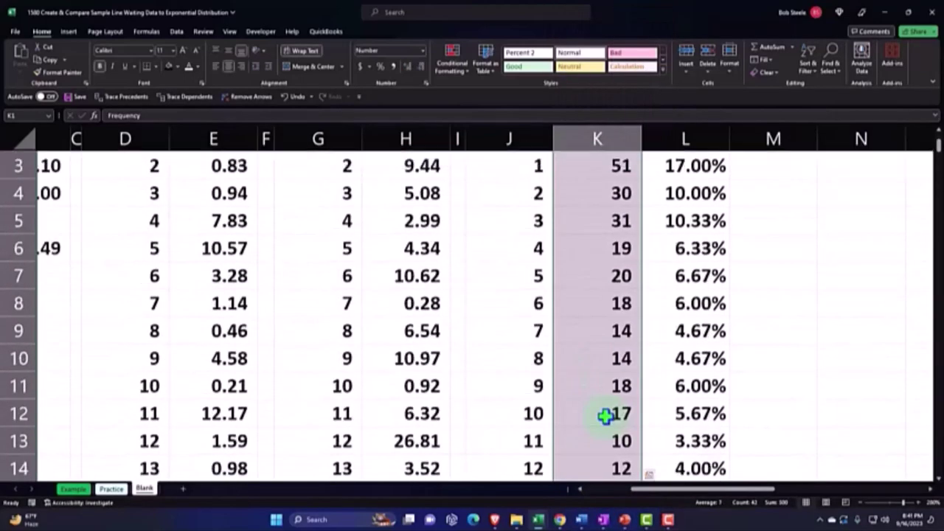
pyautogui.scroll(1, 605, 416)
# Insert a 2-D Clustered Column chart of Frequency and move it beside the table.
pyautogui.click(69, 31)
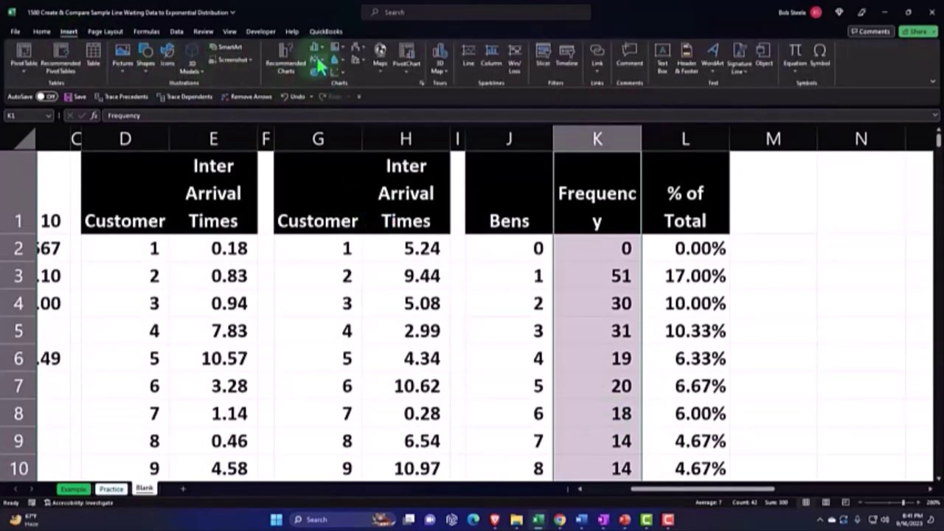
pyautogui.click(315, 48)
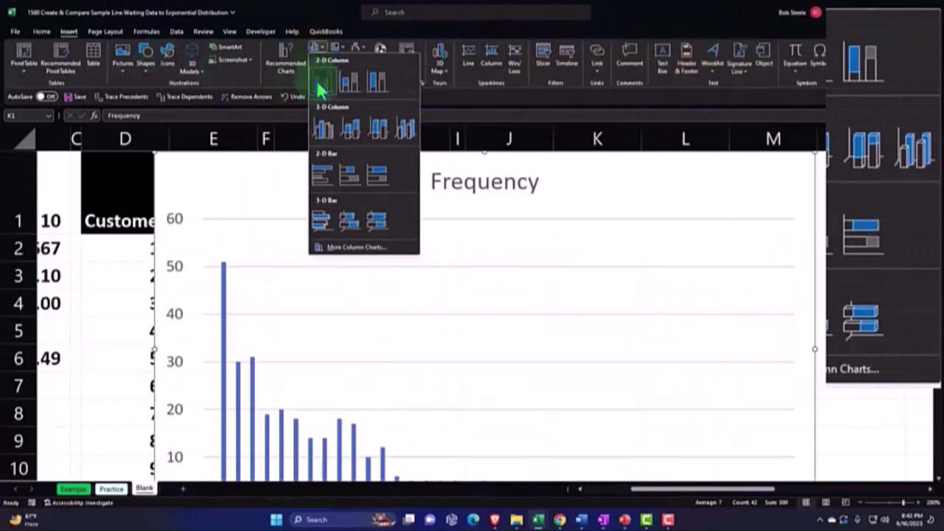
pyautogui.click(318, 87)
pyautogui.moveTo(258, 169)
pyautogui.mouseDown()
pyautogui.moveTo(410, 221)
pyautogui.moveTo(767, 288)
pyautogui.mouseUp()
pyautogui.moveTo(714, 490); pyautogui.dragTo(795, 490)
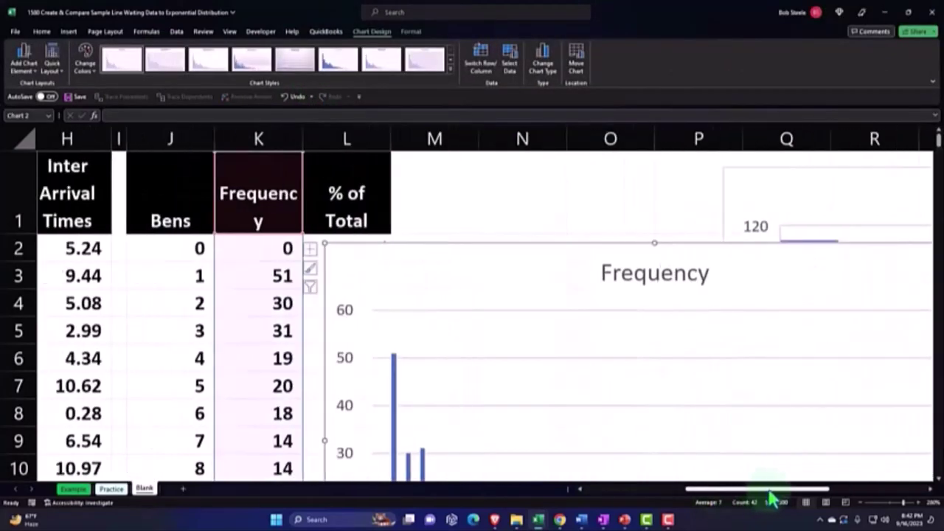
pyautogui.moveTo(421, 285); pyautogui.dragTo(543, 267)
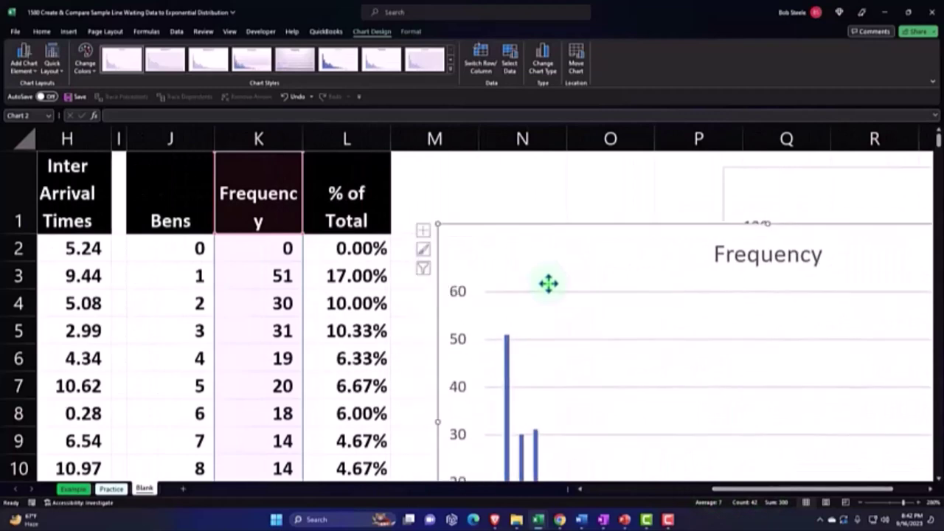
# Set the chart's horizontal axis labels to the bin numbers in J2:J42.
pyautogui.click(510, 59)
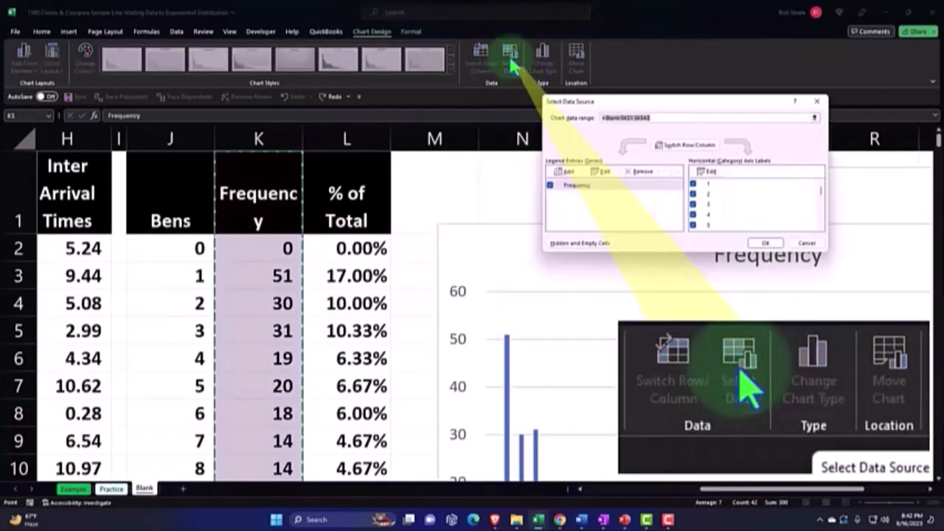
pyautogui.click(708, 171)
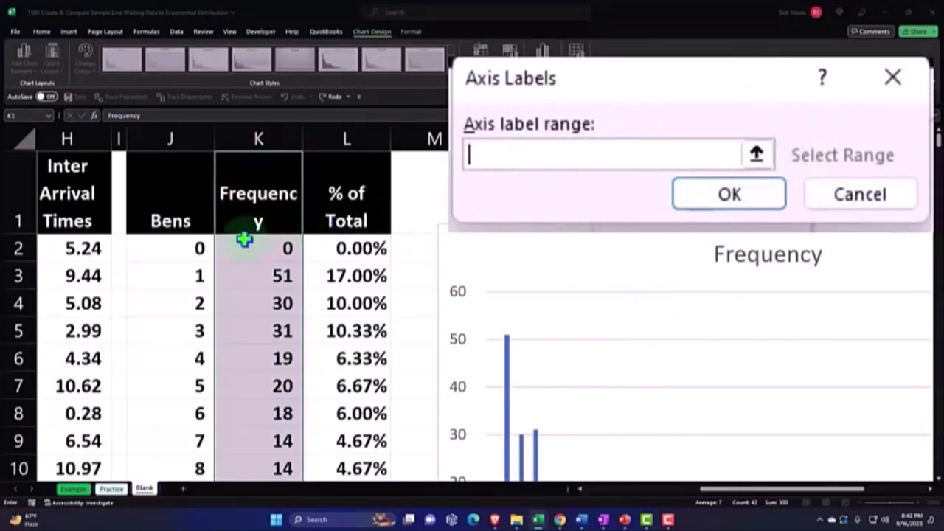
pyautogui.moveTo(169, 251); pyautogui.dragTo(181, 519)
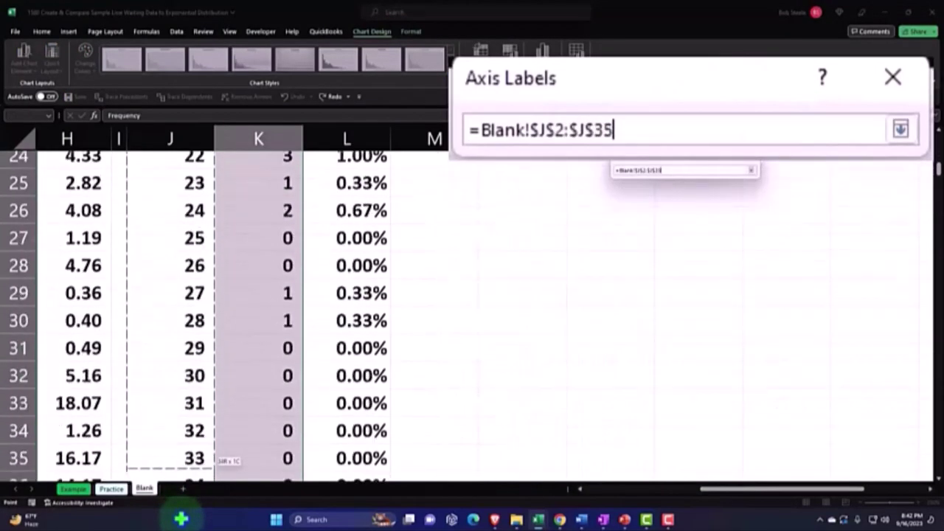
pyautogui.moveTo(181, 519); pyautogui.dragTo(185, 419)
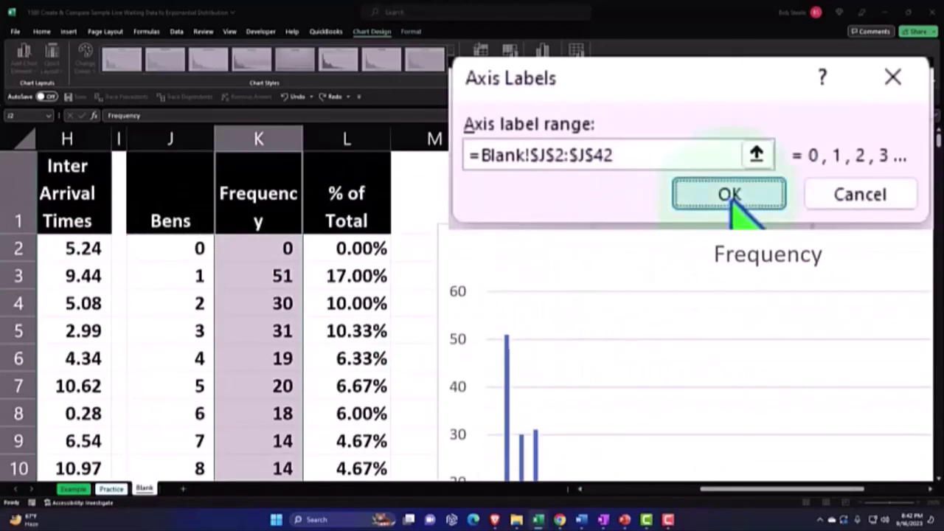
pyautogui.click(729, 196)
pyautogui.click(819, 281)
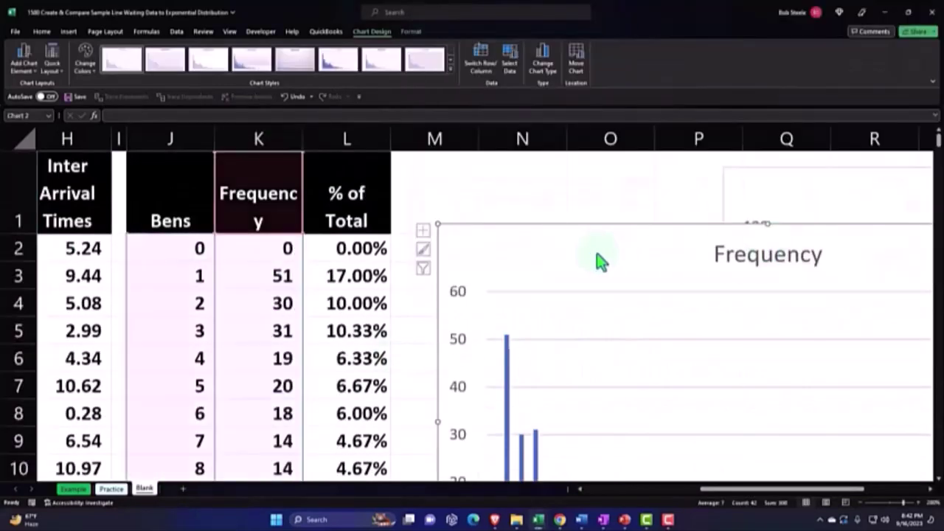
# Move the Frequency column chart down and left so it sits directly beneath the histogram.
pyautogui.moveTo(598, 261); pyautogui.dragTo(676, 339)
pyautogui.scroll(-1, 672, 333)
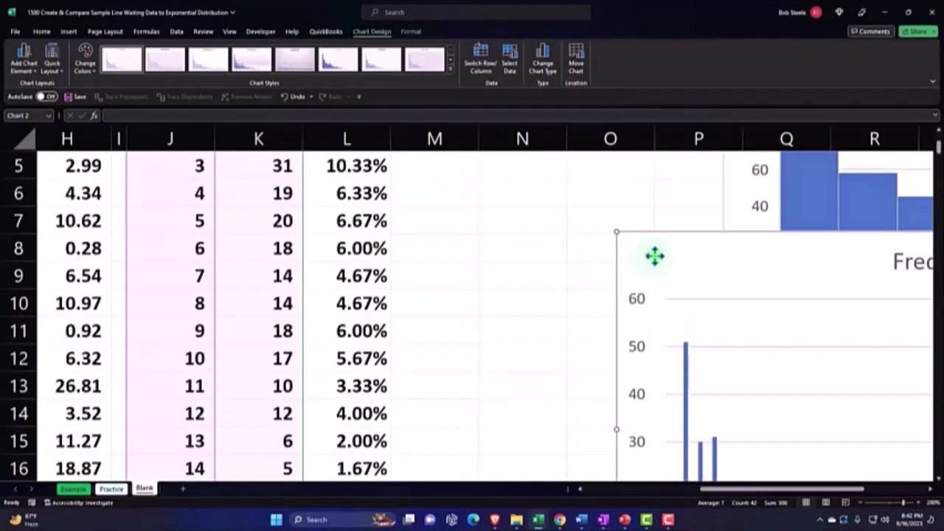
pyautogui.moveTo(653, 255)
pyautogui.mouseDown()
pyautogui.moveTo(783, 441)
pyautogui.moveTo(768, 445)
pyautogui.mouseUp()
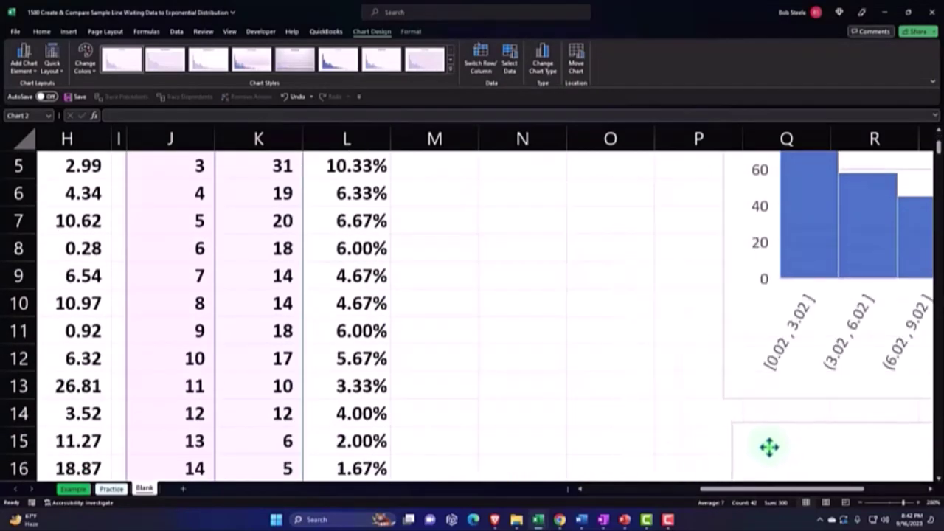
pyautogui.moveTo(781, 488); pyautogui.dragTo(811, 488)
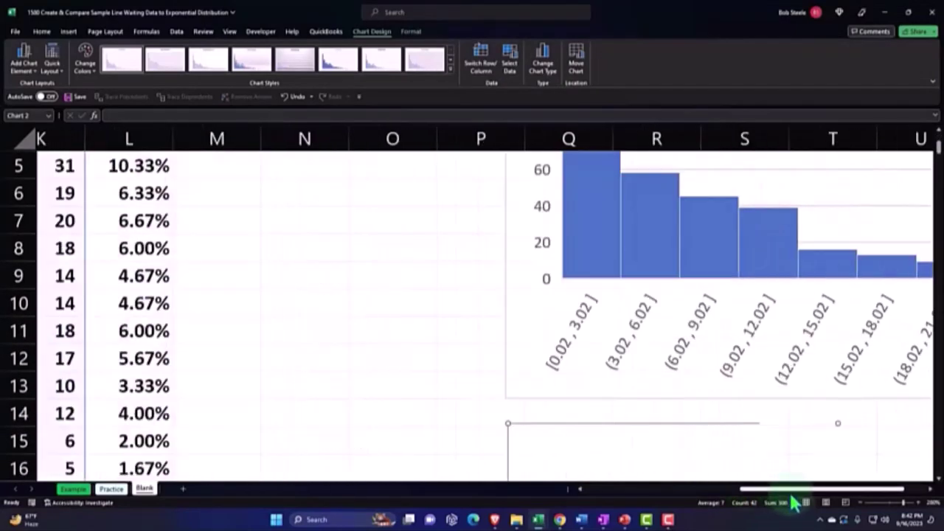
pyautogui.scroll(-1, 770, 437)
pyautogui.scroll(-2, 770, 437)
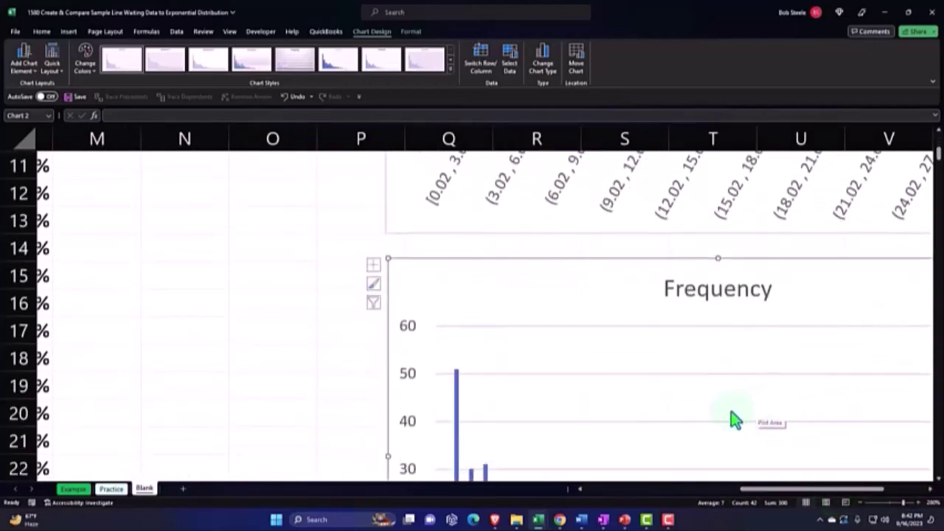
pyautogui.scroll(-3, 622, 410)
pyautogui.moveTo(627, 406); pyautogui.dragTo(464, 409)
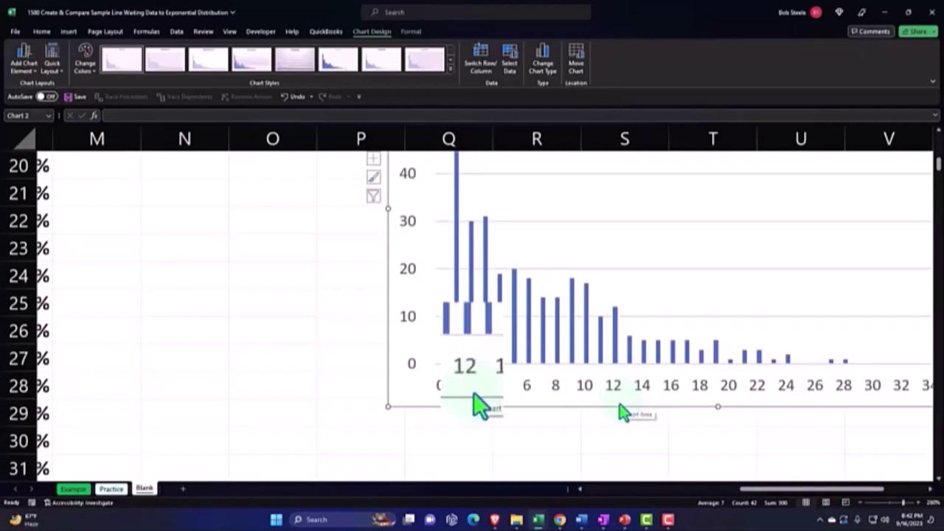
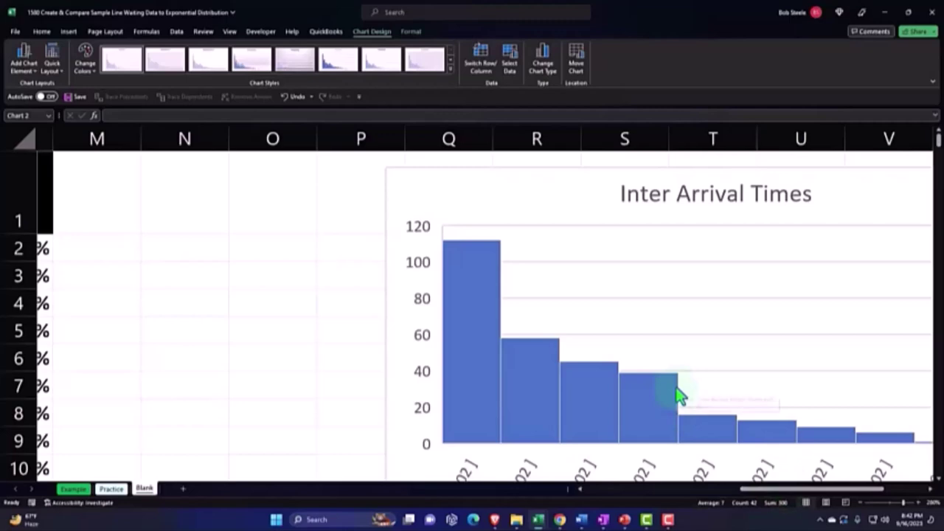
# Select the Inter Arrival Times histogram and bring it into view.
pyautogui.scroll(-2, 744, 469)
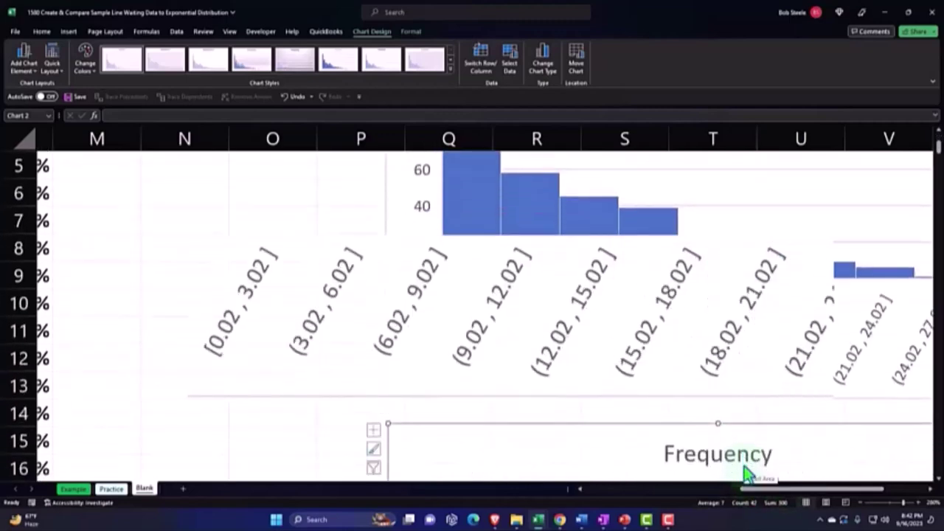
pyautogui.click(518, 310)
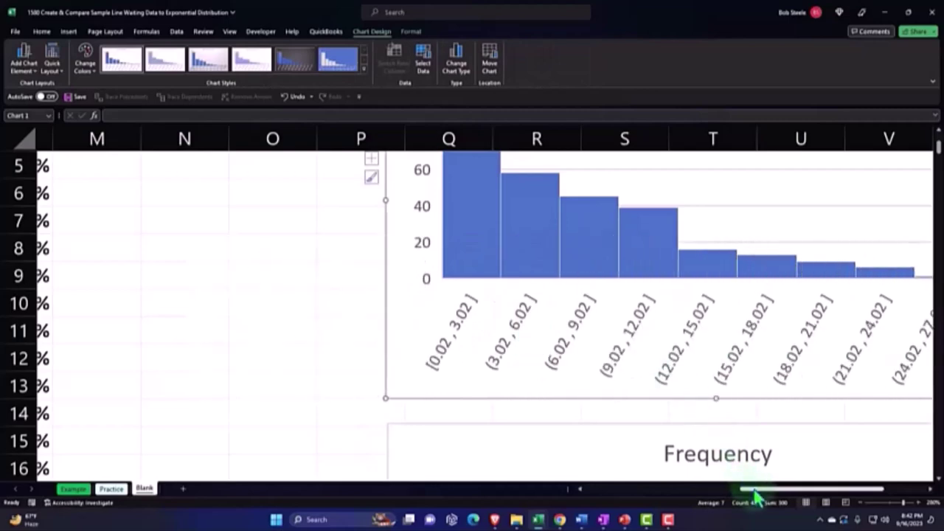
pyautogui.moveTo(746, 488); pyautogui.dragTo(656, 521)
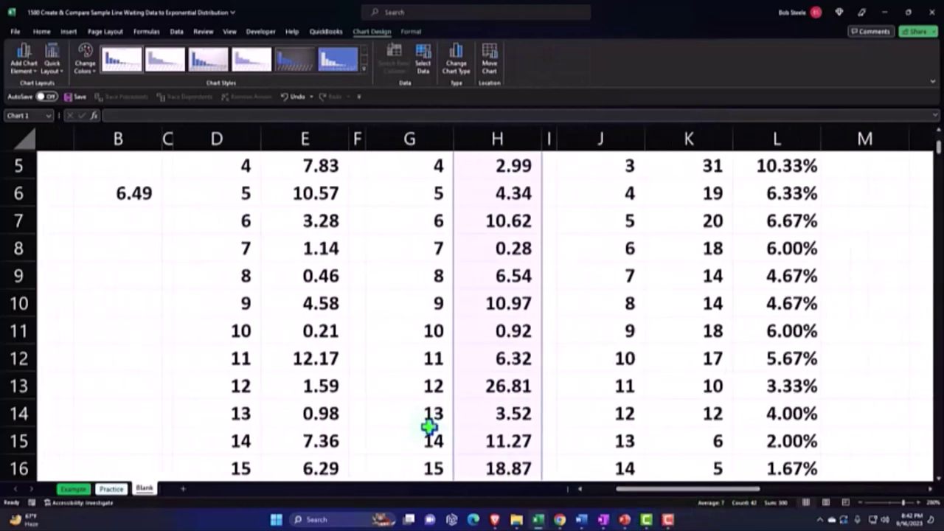
pyautogui.scroll(2, 430, 425)
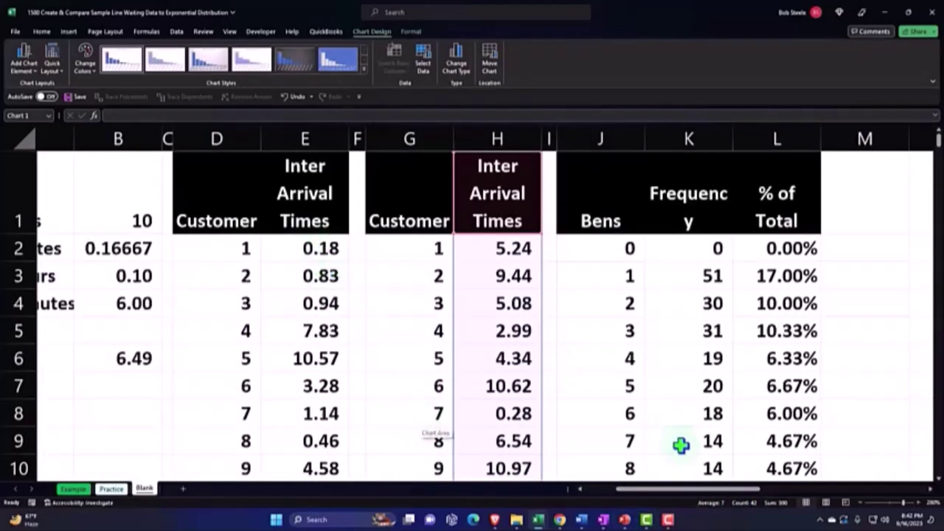
pyautogui.moveTo(685, 490); pyautogui.dragTo(809, 502)
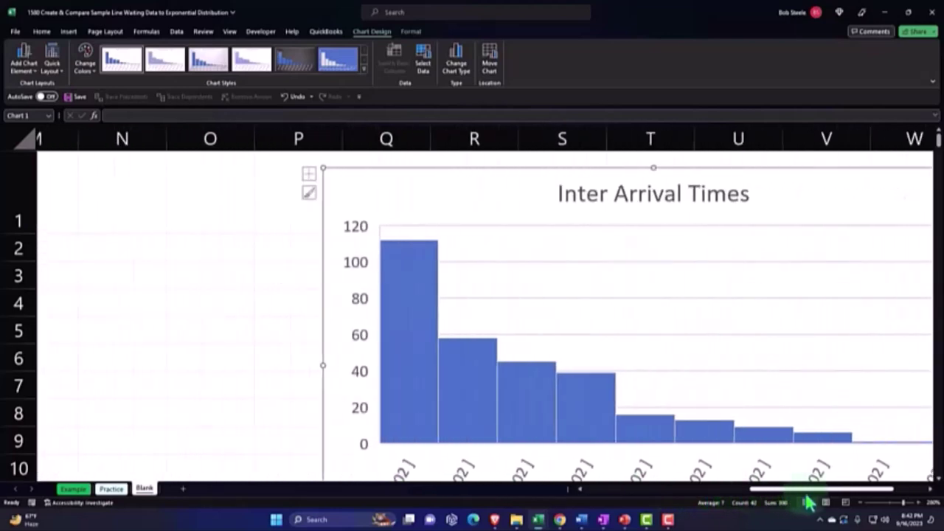
pyautogui.scroll(-2, 775, 409)
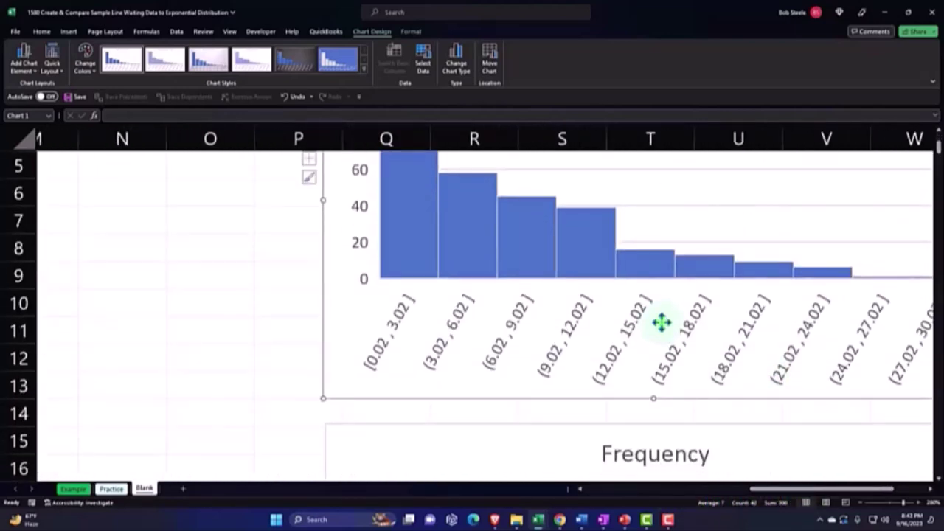
pyautogui.moveTo(764, 488); pyautogui.dragTo(798, 489)
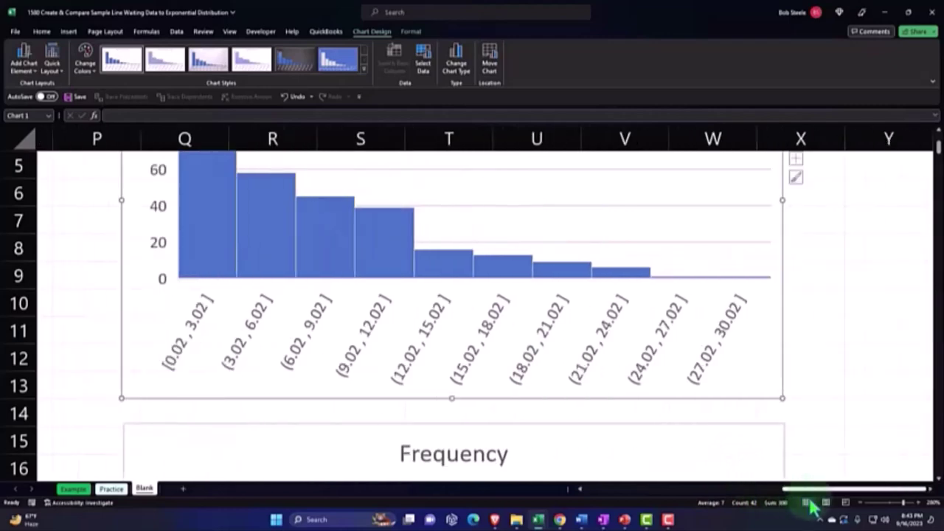
# Set the histogram's horizontal axis bin width to 1 and close the Format Axis pane.
pyautogui.click(653, 352)
pyautogui.doubleClick(652, 352)
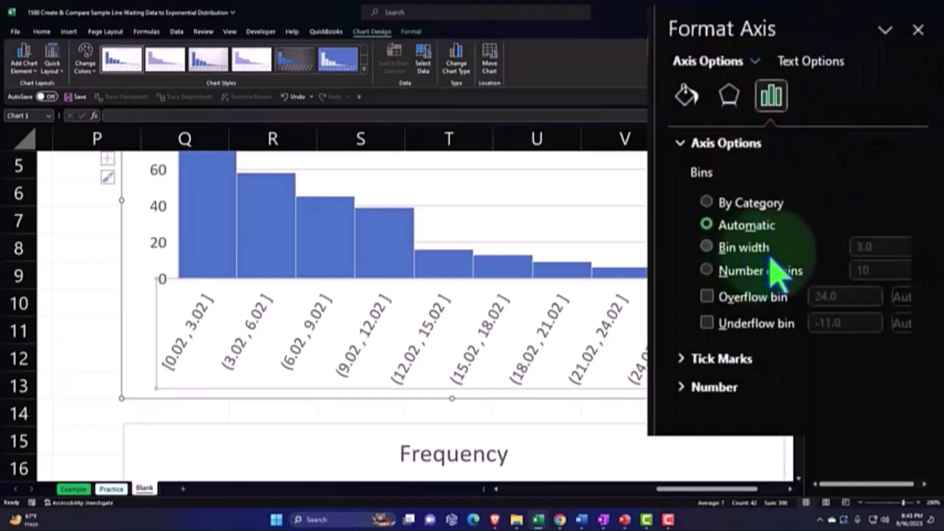
pyautogui.click(706, 249)
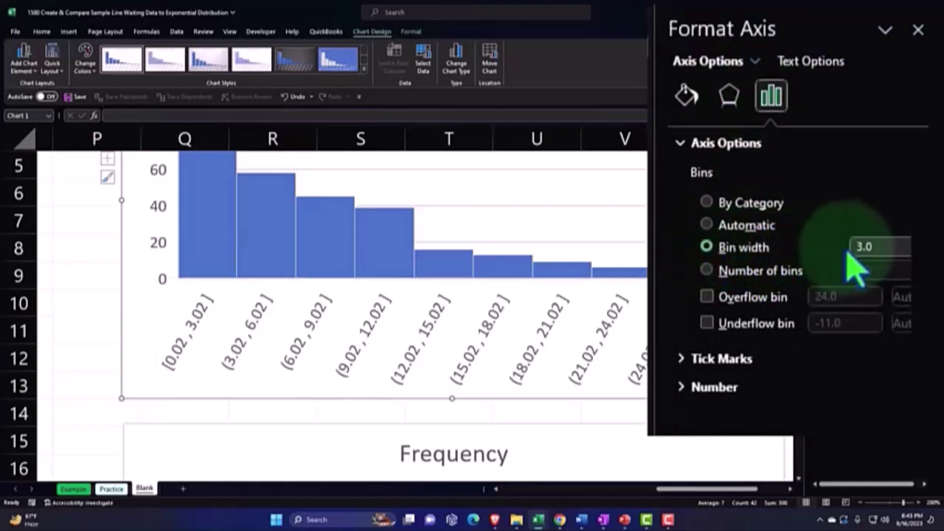
pyautogui.doubleClick(870, 247)
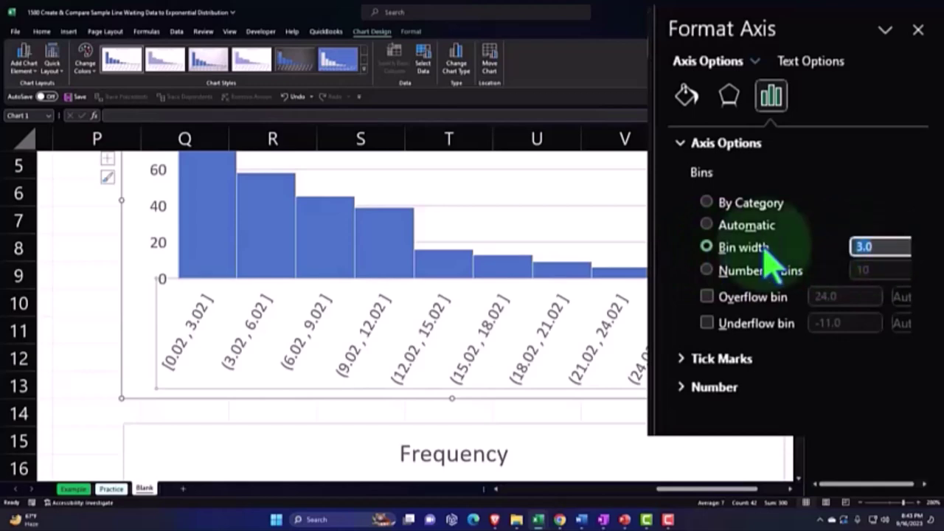
pyautogui.write('1')
pyautogui.press('Tab')
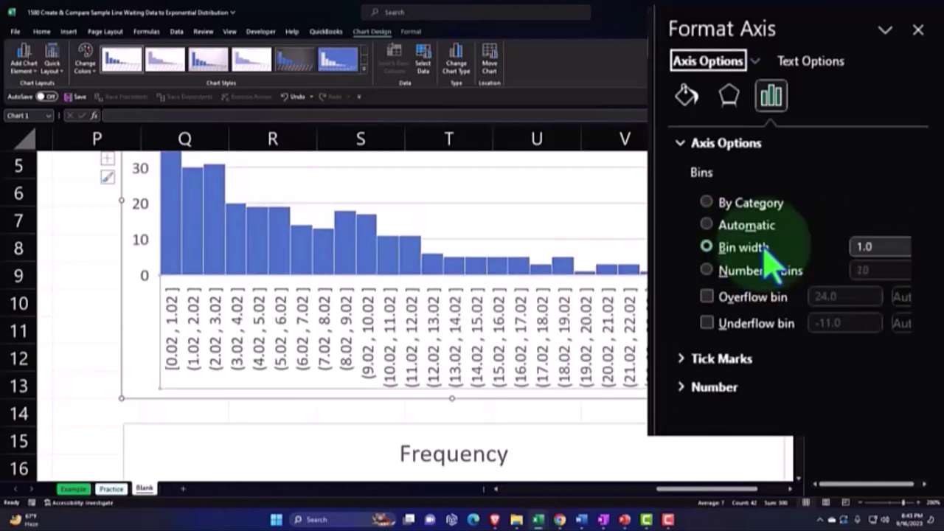
pyautogui.click(917, 30)
# Move the Inter Arrival Times histogram further right on the sheet.
pyautogui.scroll(2, 301, 352)
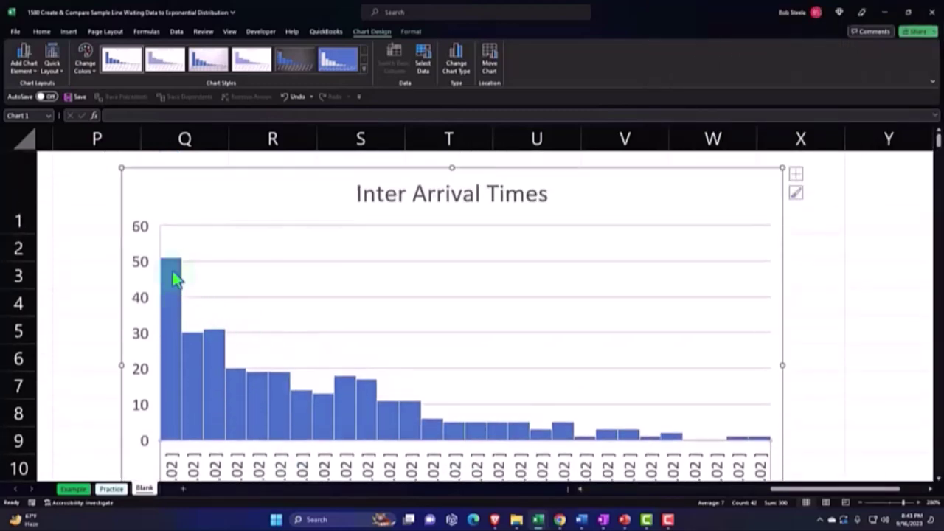
pyautogui.scroll(-2, 175, 277)
pyautogui.scroll(-1, 175, 278)
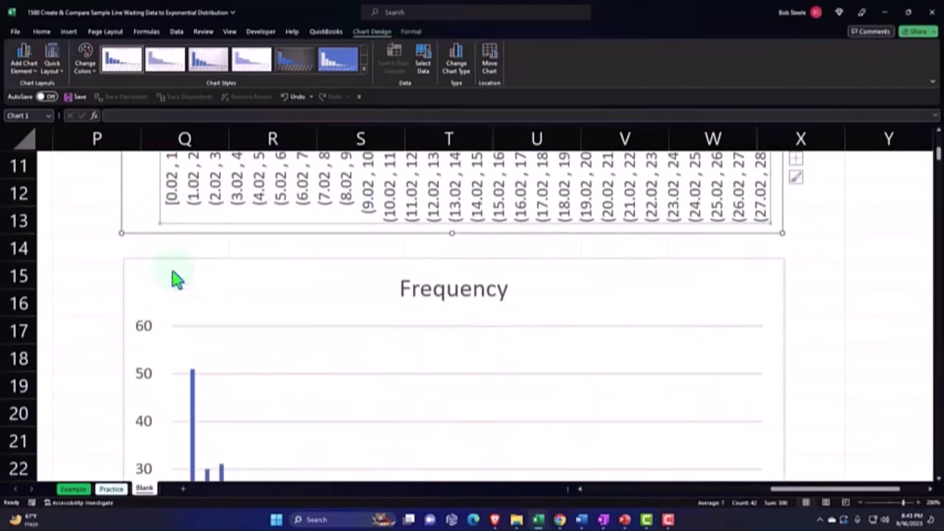
pyautogui.scroll(-1, 175, 279)
pyautogui.scroll(-1, 175, 279)
pyautogui.scroll(1, 176, 279)
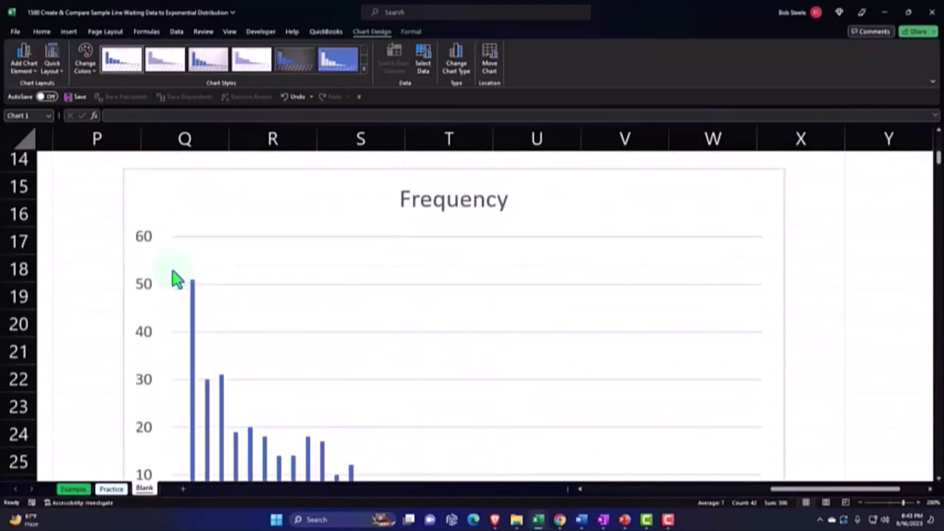
pyautogui.scroll(3, 176, 279)
pyautogui.scroll(1, 174, 277)
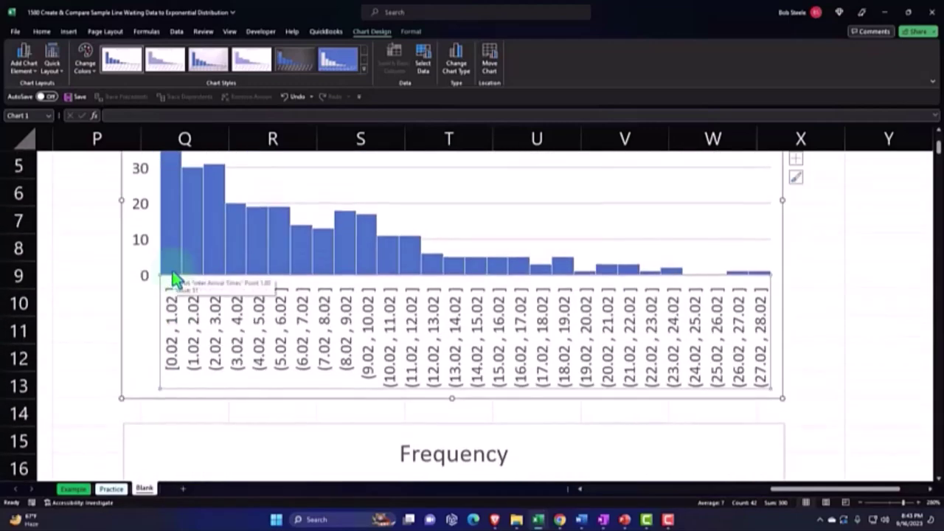
pyautogui.scroll(-1, 174, 279)
pyautogui.scroll(-2, 174, 279)
pyautogui.scroll(-2, 174, 279)
pyautogui.scroll(-1, 174, 279)
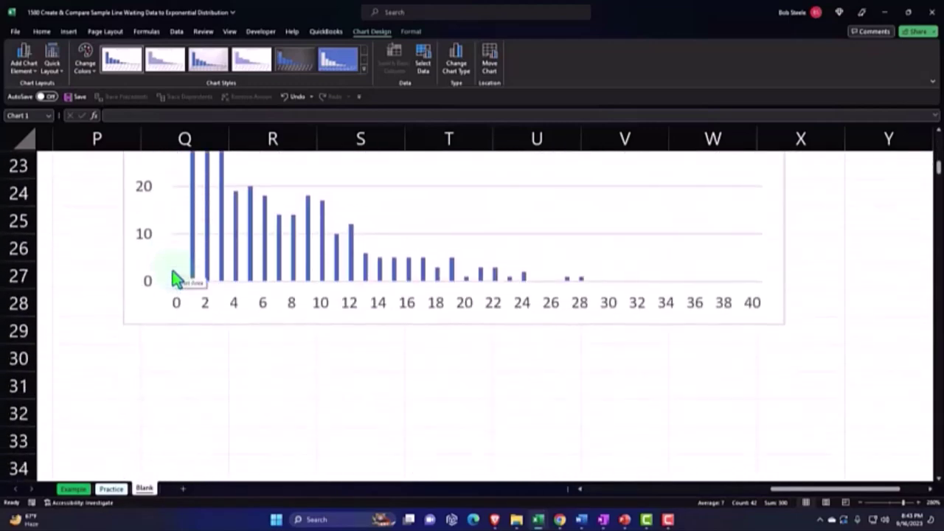
pyautogui.scroll(2, 190, 346)
pyautogui.scroll(2, 190, 346)
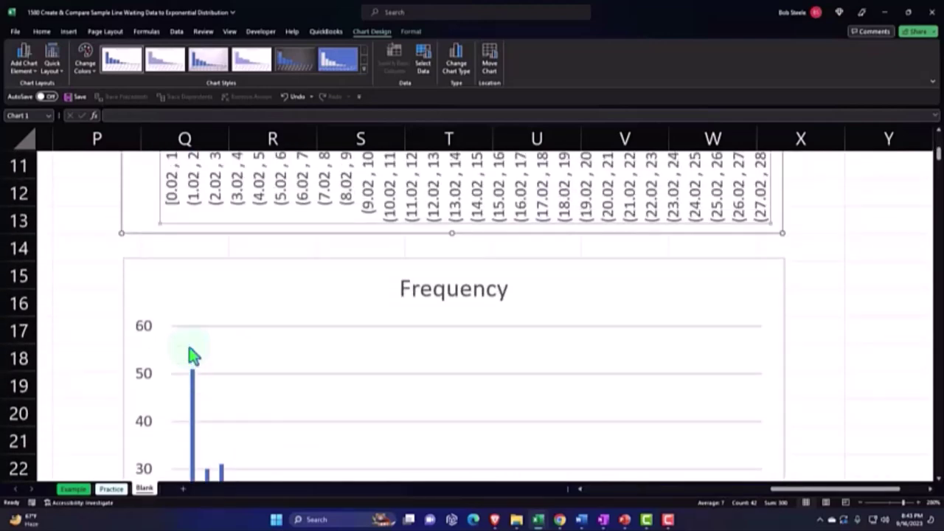
pyautogui.scroll(4, 190, 350)
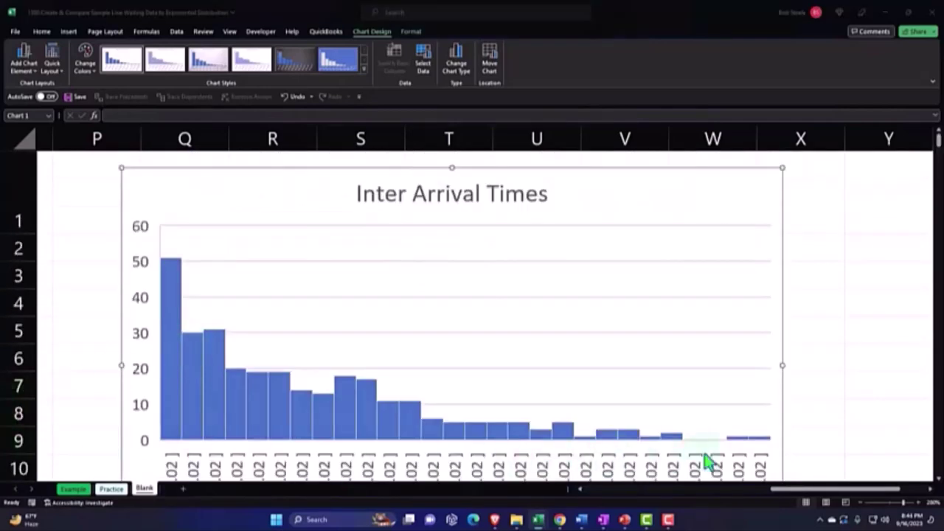
pyautogui.moveTo(787, 499); pyautogui.dragTo(700, 511)
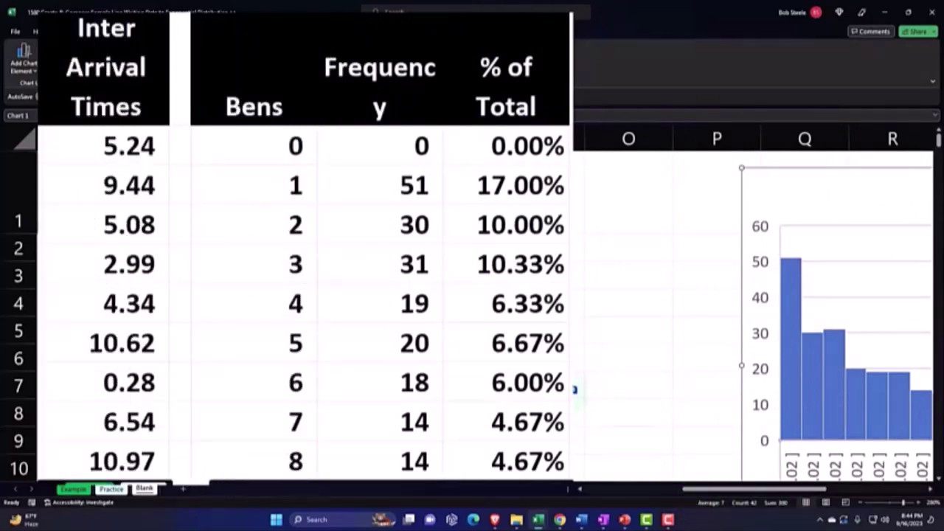
pyautogui.moveTo(791, 203); pyautogui.dragTo(781, 425)
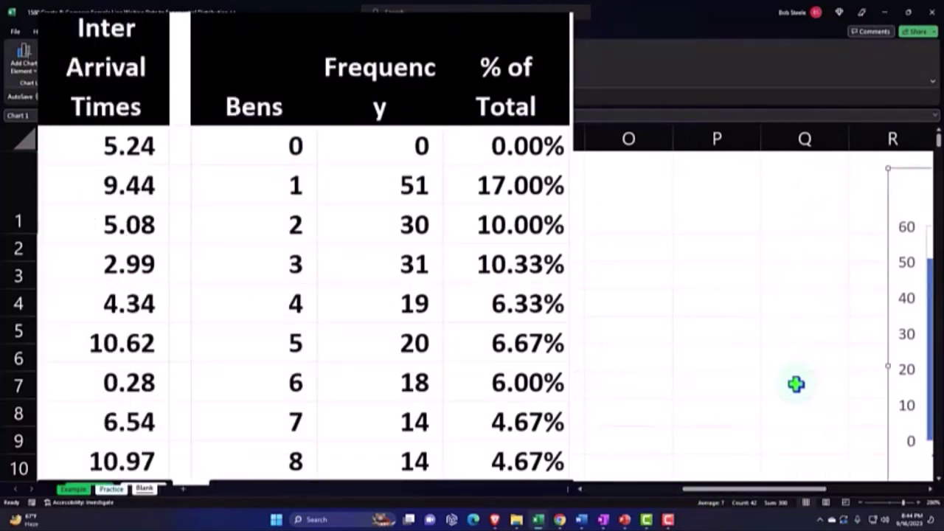
pyautogui.moveTo(781, 426)
pyautogui.mouseDown()
pyautogui.moveTo(474, 350)
pyautogui.moveTo(560, 367)
pyautogui.mouseUp()
# Shift the Frequency chart right as well, freeing columns M–Q beside the Bens table.
pyautogui.scroll(3, 574, 359)
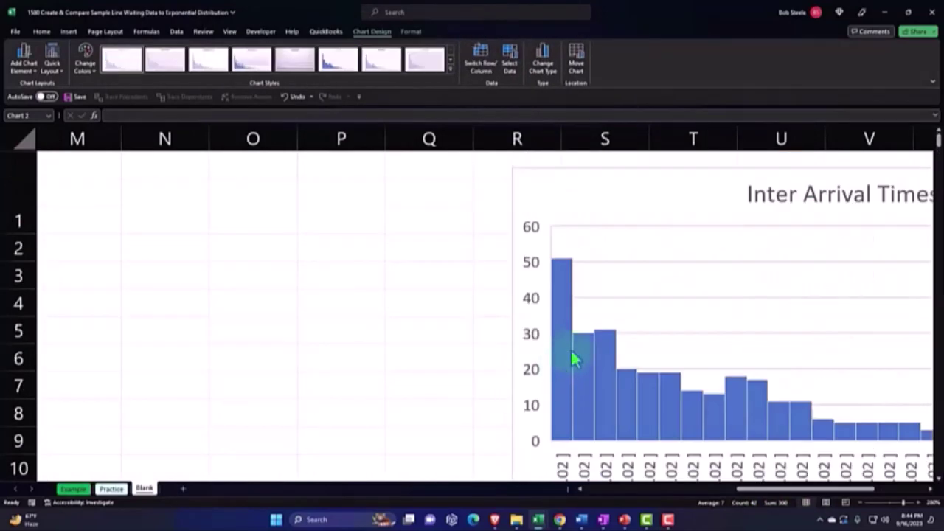
pyautogui.moveTo(565, 196); pyautogui.dragTo(718, 183)
pyautogui.scroll(-3, 719, 184)
pyautogui.moveTo(575, 343); pyautogui.dragTo(698, 356)
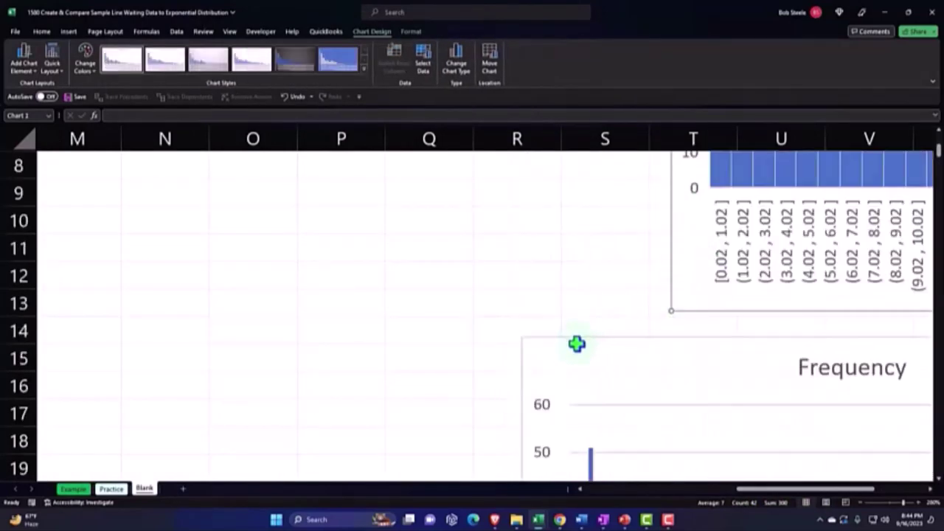
pyautogui.moveTo(779, 490); pyautogui.dragTo(735, 490)
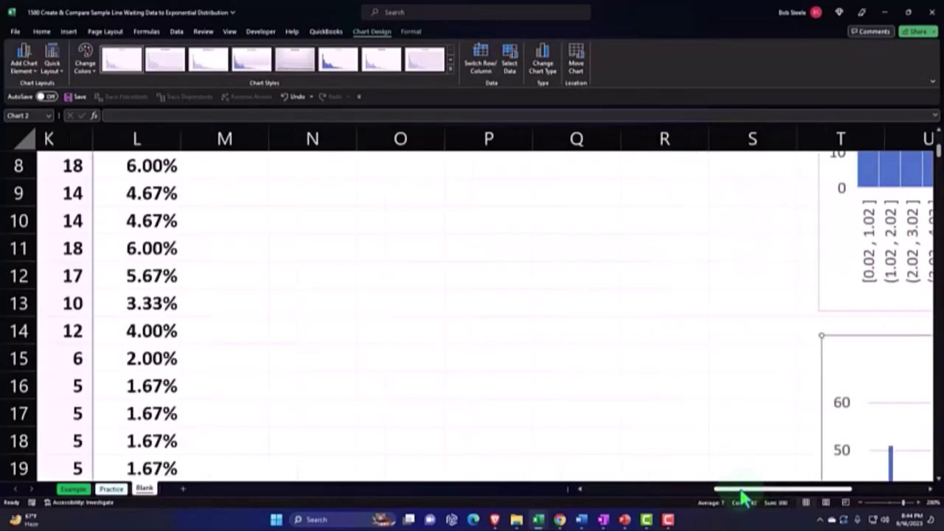
pyautogui.scroll(3, 345, 349)
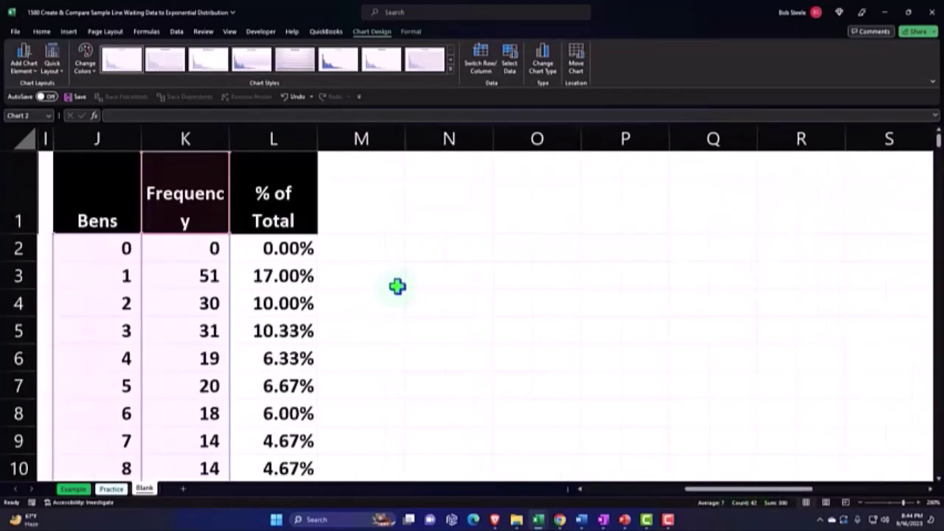
# Enter headers 'X=Arrials during 1 minute' in N1 and 'P(x) Expon' in O1.
pyautogui.click(442, 201)
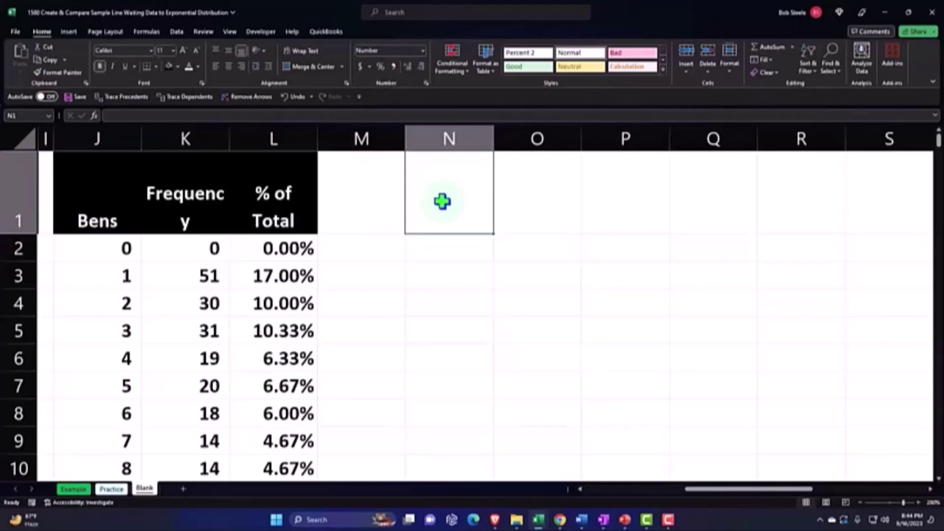
pyautogui.write('X=Arrials during 1 minute')
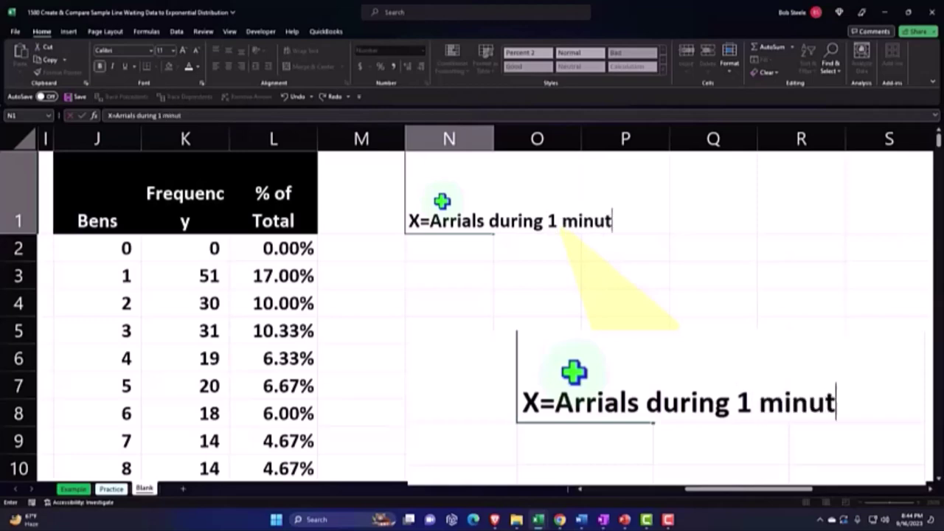
pyautogui.press('Tab')
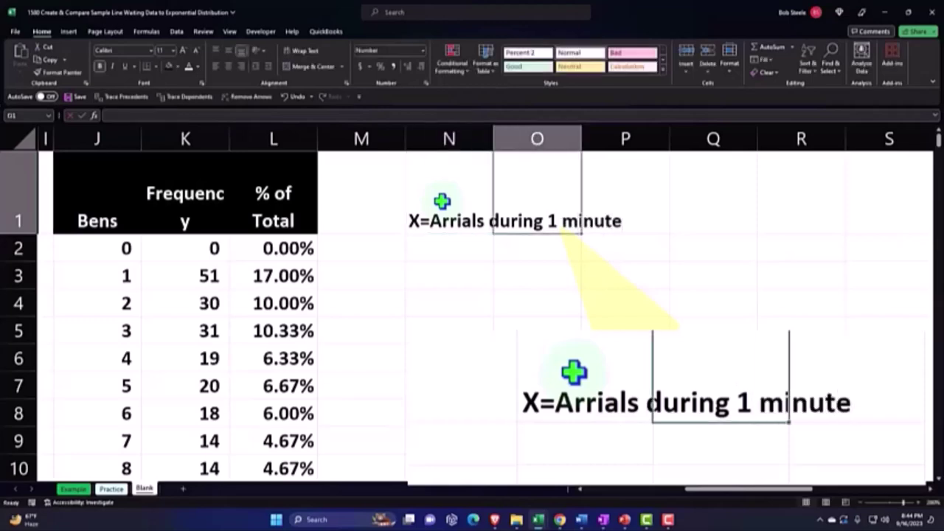
pyautogui.write('P(x) Ex')
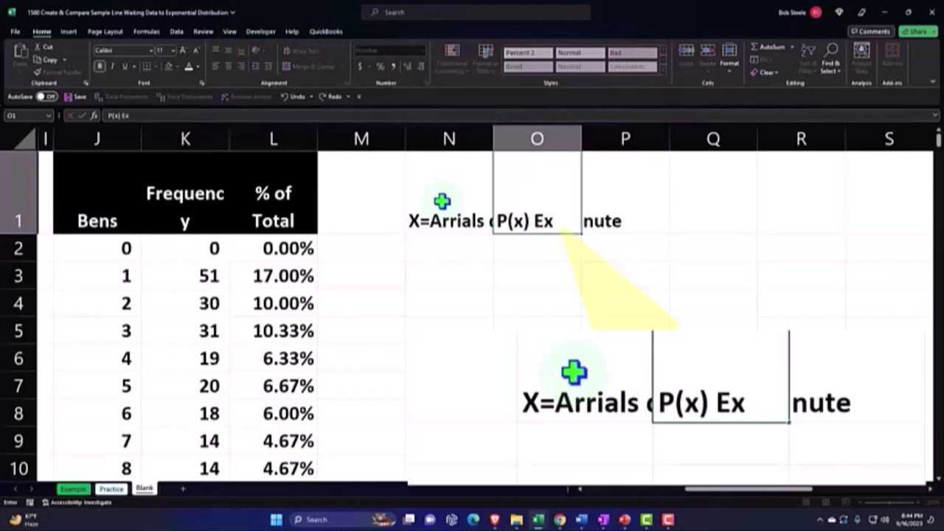
pyautogui.write('pon')
pyautogui.press('Tab')
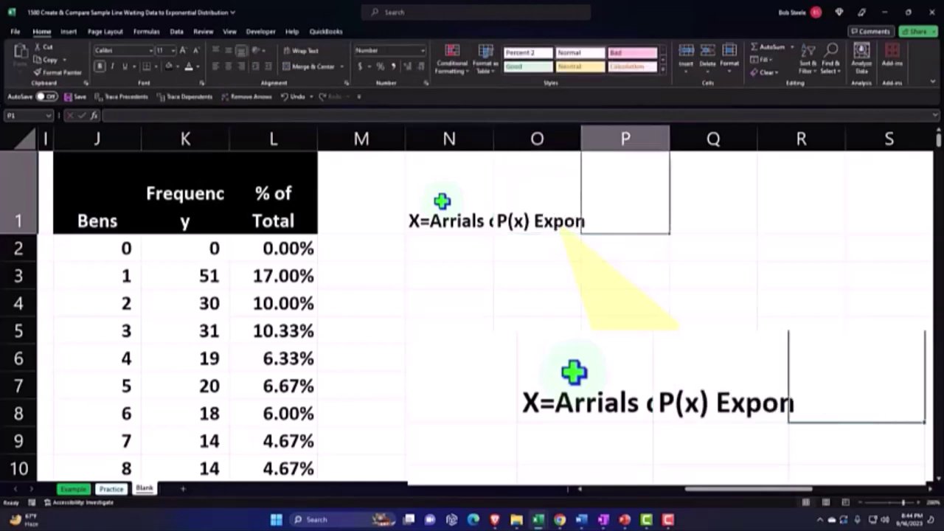
# Give N1:O1 black fill, white font, wrapped text and centred alignment.
pyautogui.moveTo(446, 203); pyautogui.dragTo(497, 205)
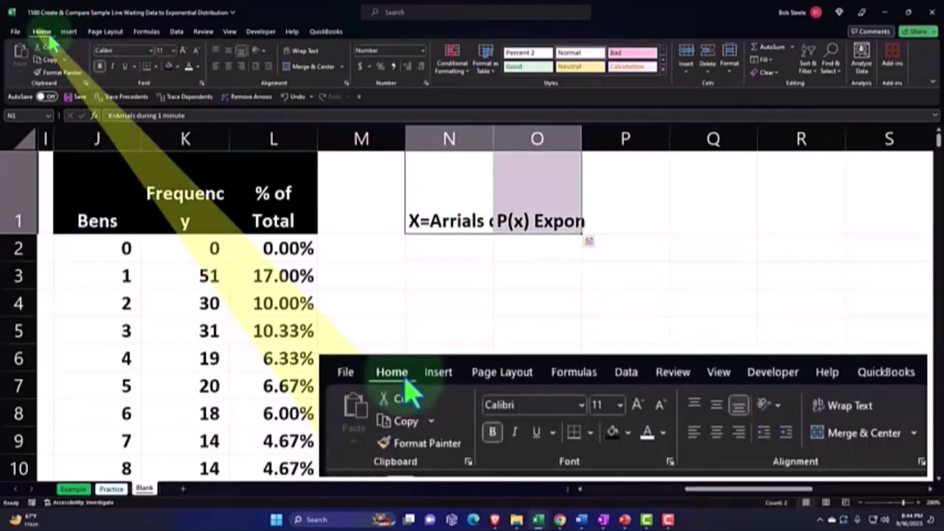
pyautogui.click(172, 67)
pyautogui.click(188, 66)
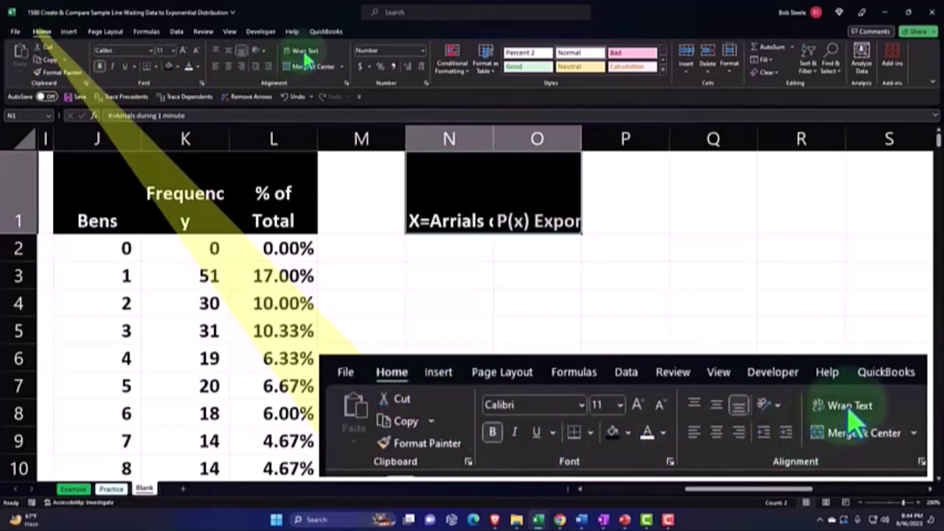
pyautogui.click(302, 51)
pyautogui.click(227, 66)
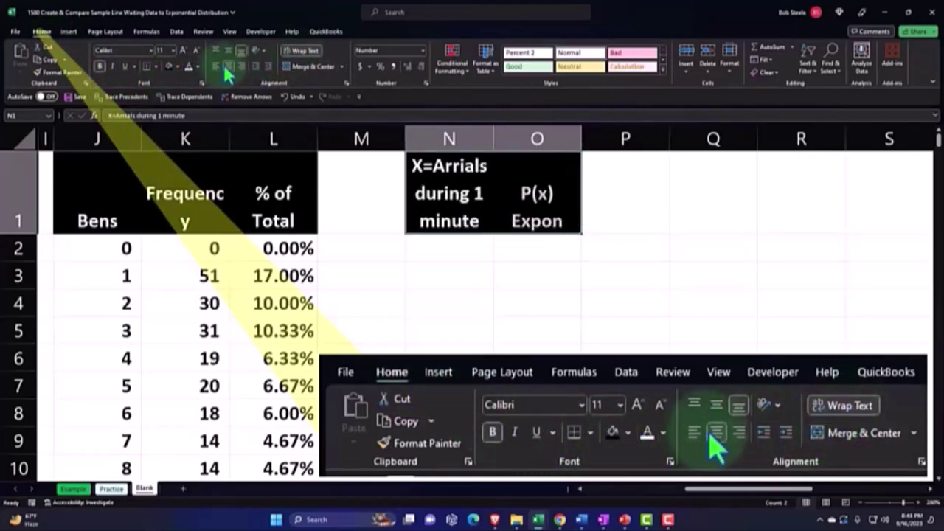
pyautogui.click(470, 246)
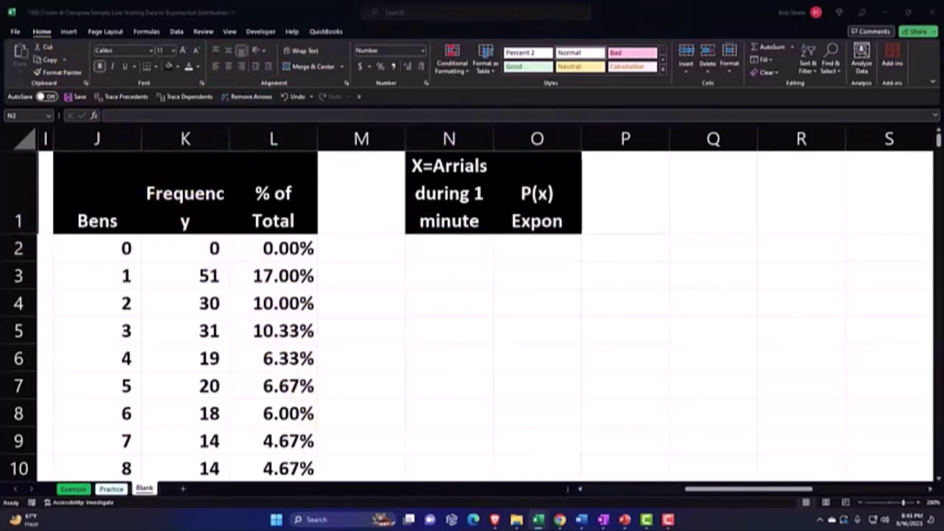
# Enter 0, 1 and 2 in cells N2:N4.
pyautogui.click(458, 249)
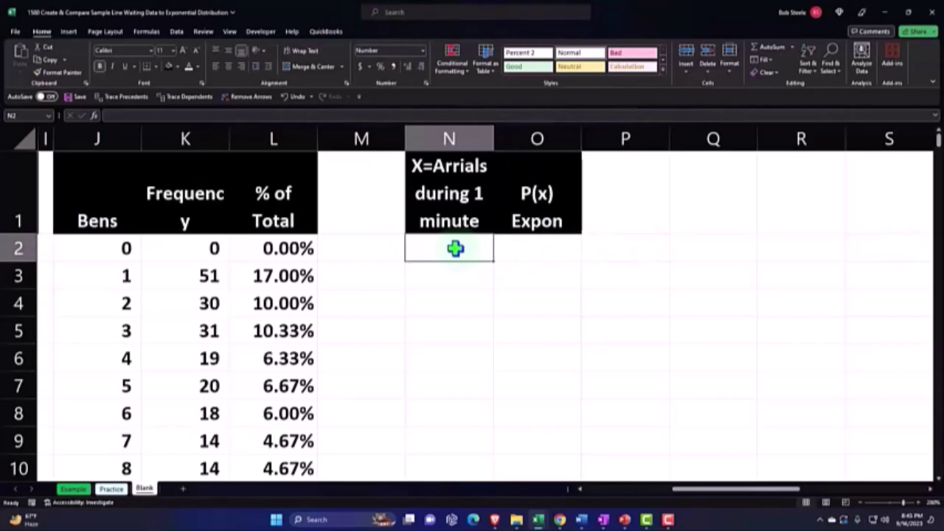
pyautogui.write('0')
pyautogui.press('Return')
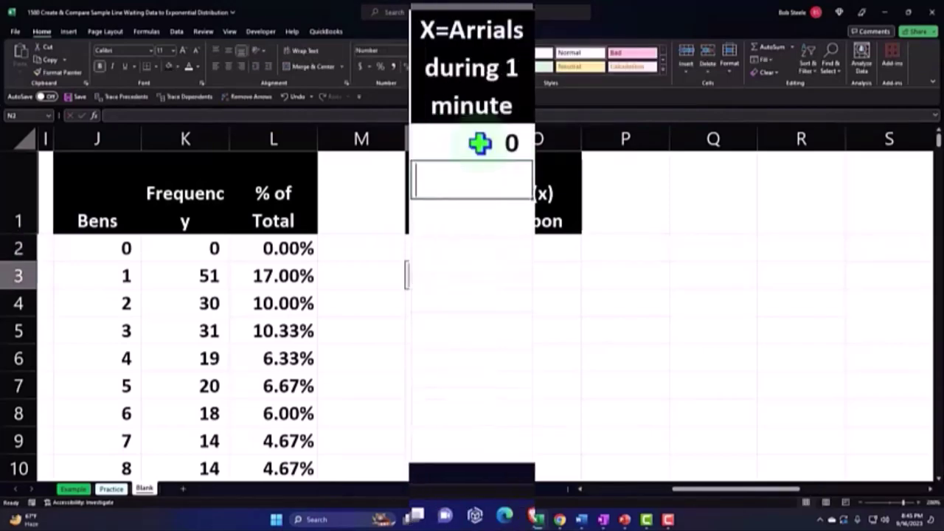
pyautogui.write('1')
pyautogui.press('Return')
pyautogui.write('2')
pyautogui.press('Return')
# Extend the 0, 1, 2 pattern down column N to reach 40.
pyautogui.click(455, 249)
pyautogui.moveTo(479, 156); pyautogui.dragTo(482, 217)
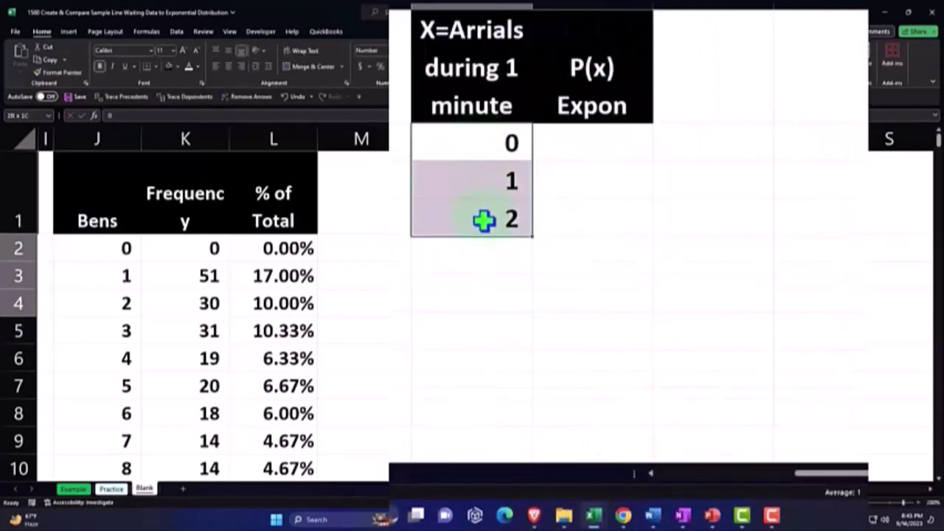
pyautogui.moveTo(533, 242); pyautogui.dragTo(522, 498)
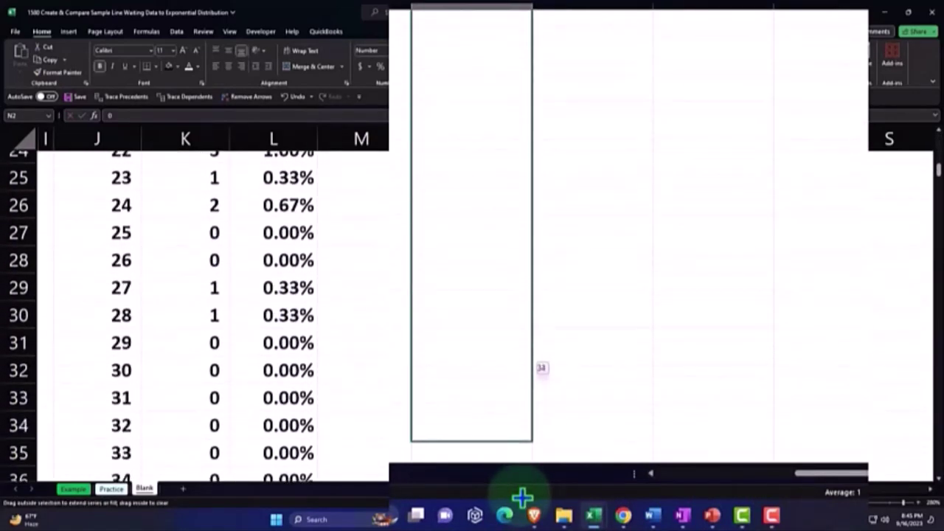
pyautogui.moveTo(522, 498); pyautogui.dragTo(482, 272)
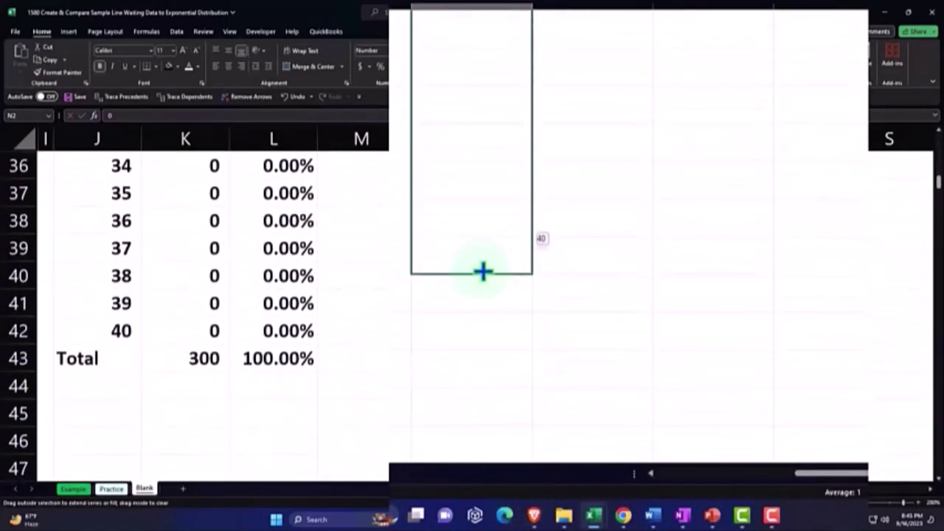
pyautogui.scroll(6, 482, 271)
pyautogui.scroll(6, 482, 272)
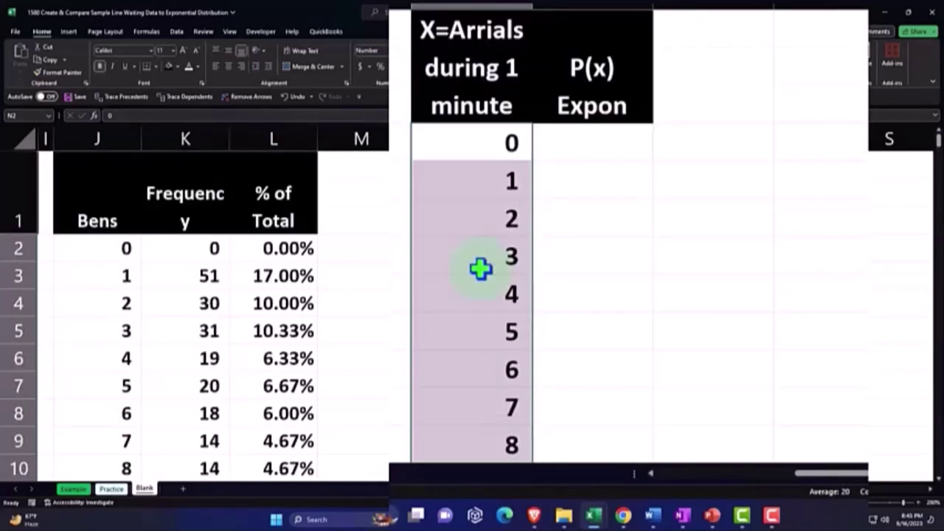
# Start an EXPON.DIST formula in O2 using N2:N42 as the x values.
pyautogui.click(602, 149)
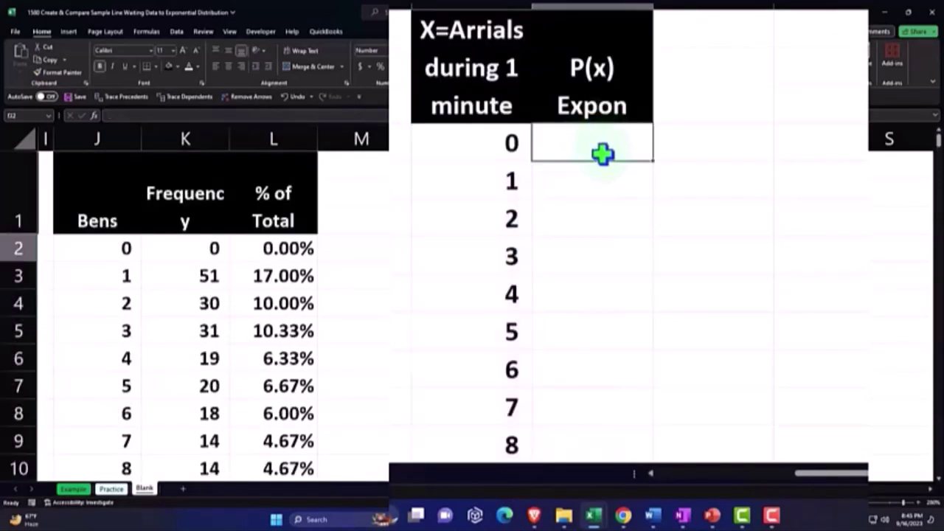
pyautogui.write('=ex')
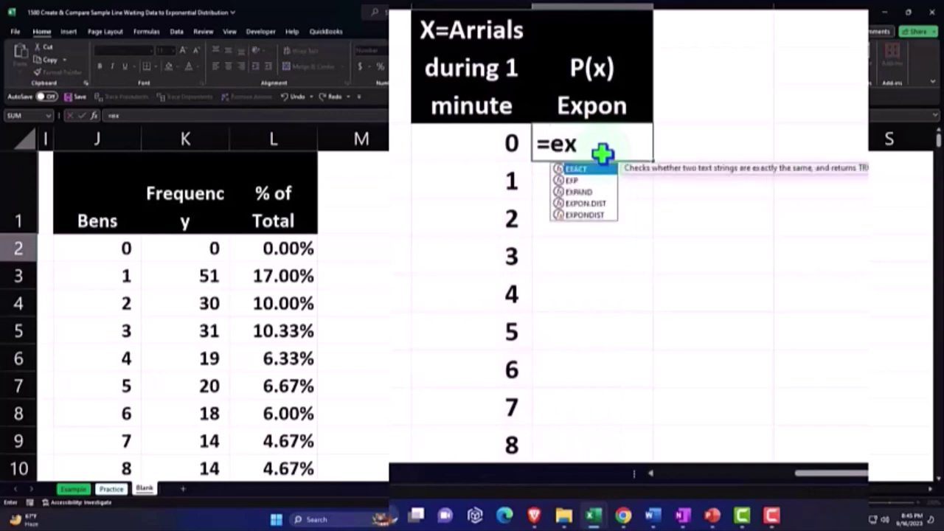
pyautogui.write('p')
pyautogui.press('BackSpace')
pyautogui.press('BackSpace')
pyautogui.press('BackSpace')
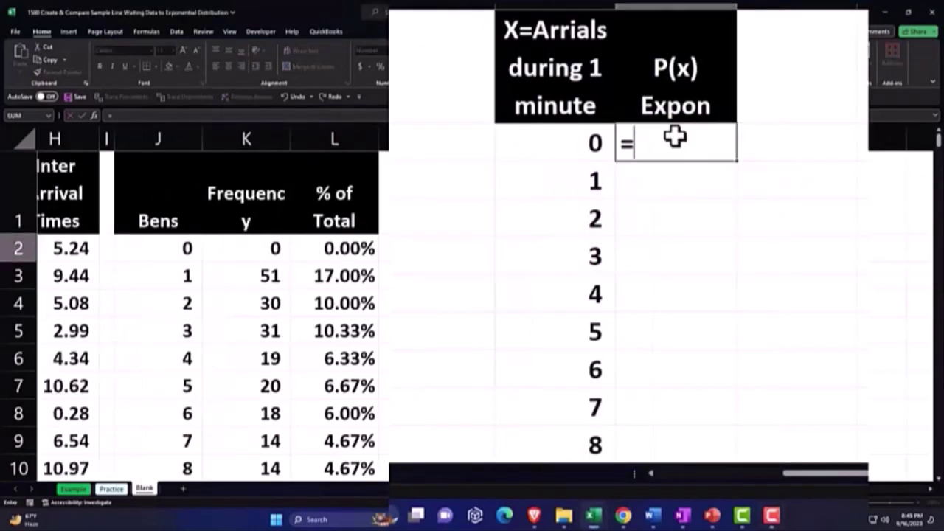
pyautogui.write('expon')
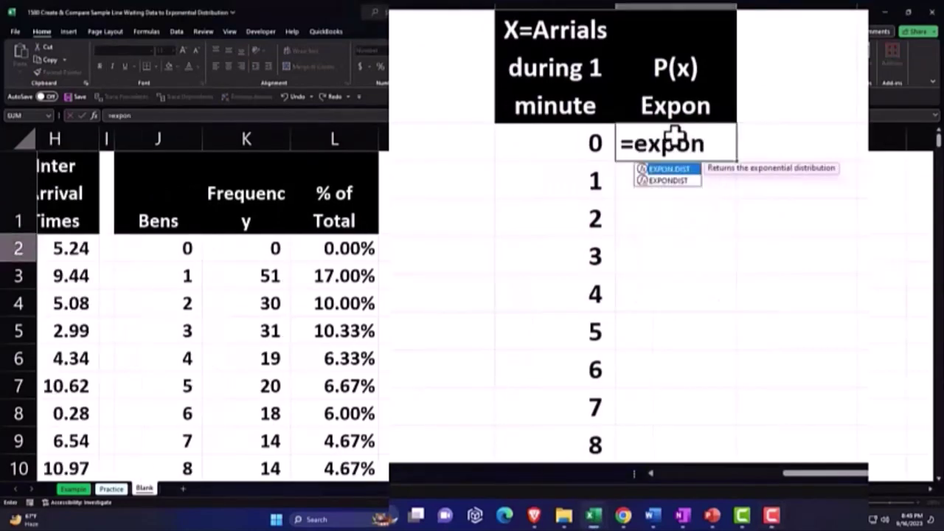
pyautogui.press('Tab')
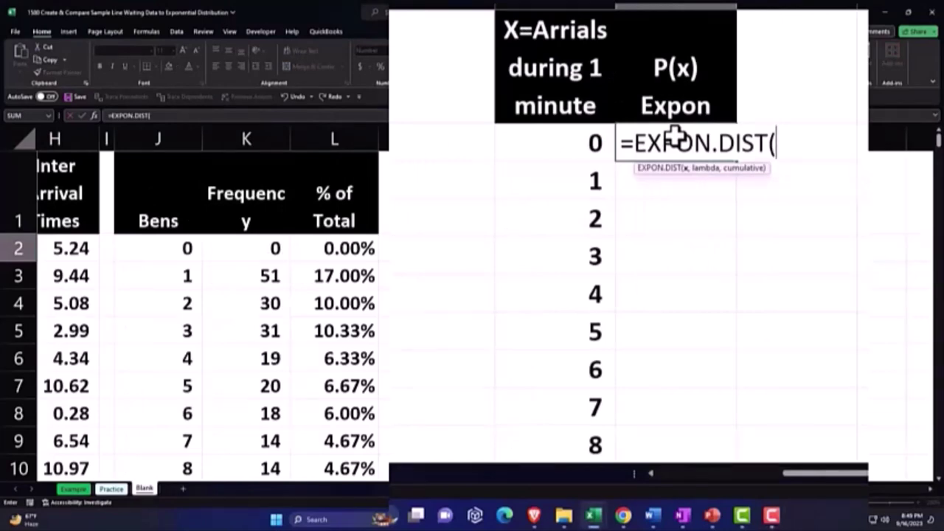
pyautogui.click(587, 146)
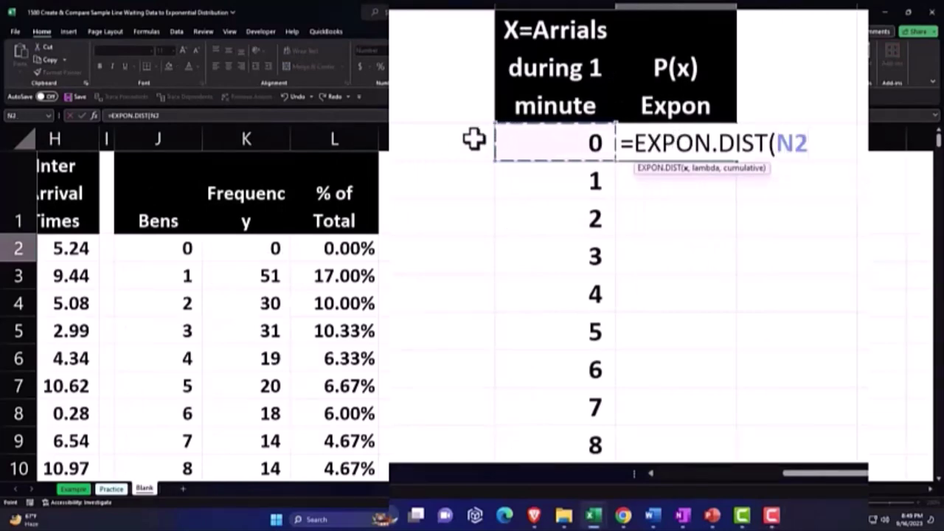
pyautogui.hotkey('ctrl', 'shift', 'Down')
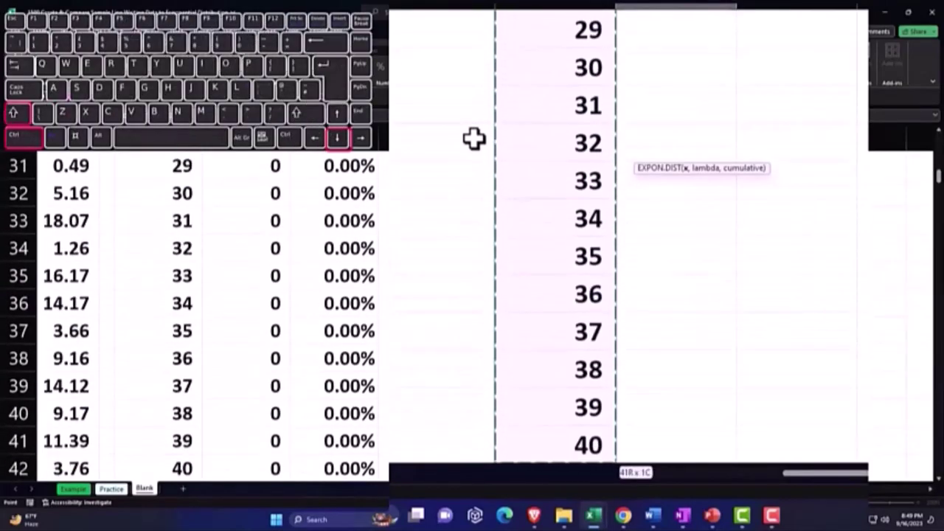
pyautogui.hotkey('ctrl', 'BackSpace')
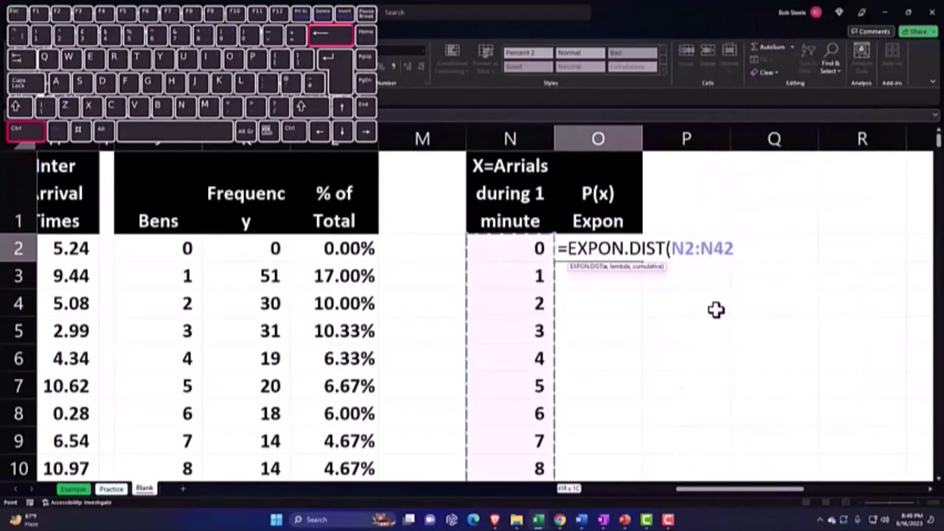
# Complete it as =EXPON.DIST(N2:N42,1/B4,0) so results spill down column O.
pyautogui.write(',1/')
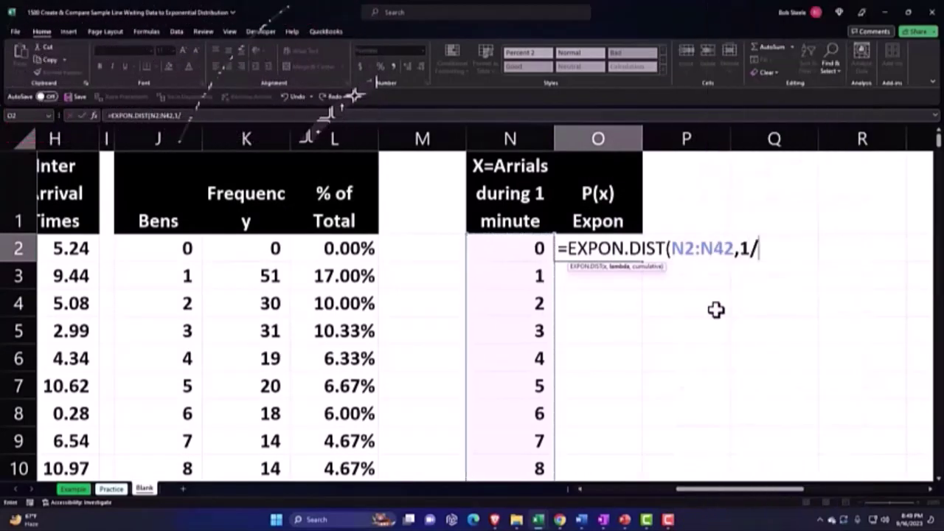
pyautogui.press('Down')
pyautogui.press('Left')
pyautogui.press('Left')
pyautogui.press('Left')
pyautogui.press('Left')
pyautogui.press('Left')
pyautogui.press('Left')
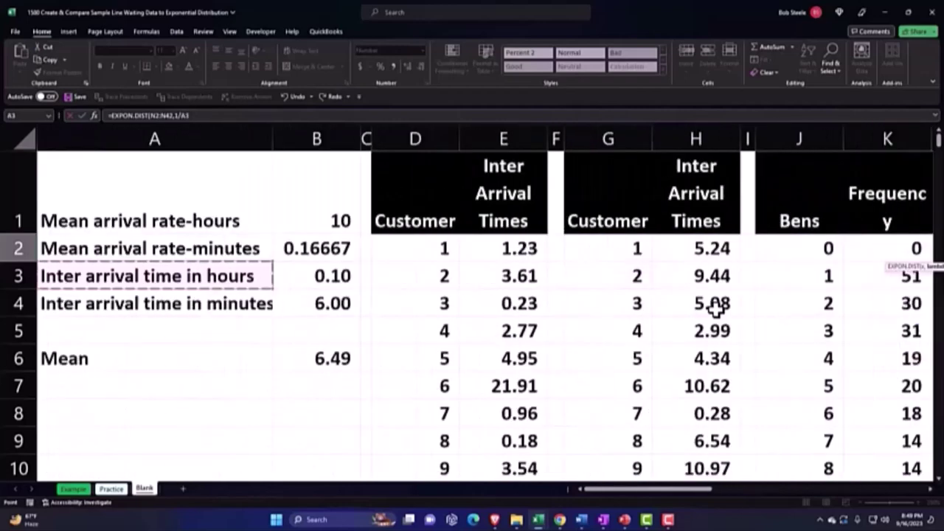
pyautogui.press('Down')
pyautogui.press('Right')
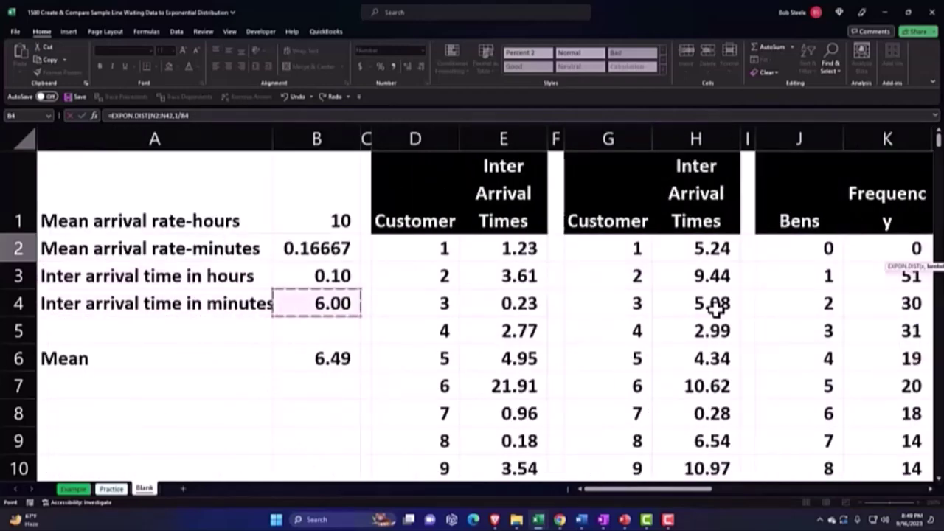
pyautogui.write(',')
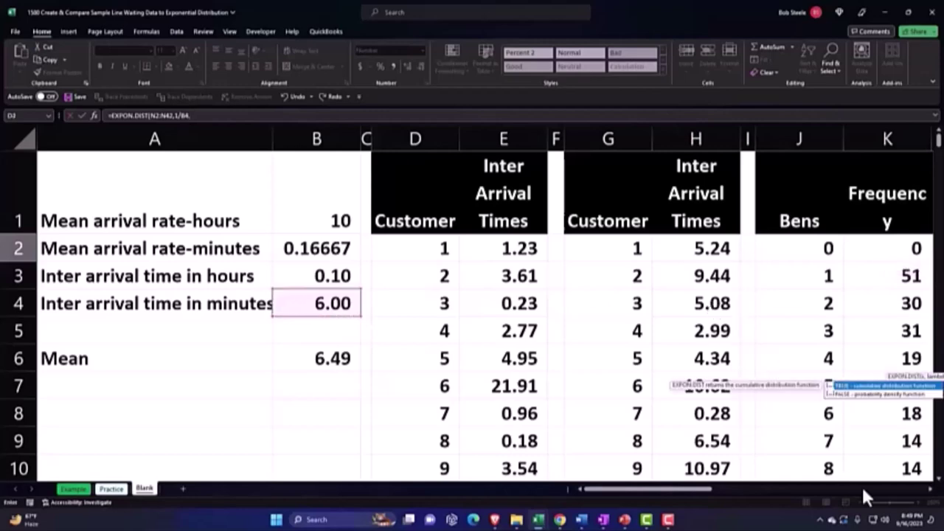
pyautogui.moveTo(679, 489); pyautogui.dragTo(821, 494)
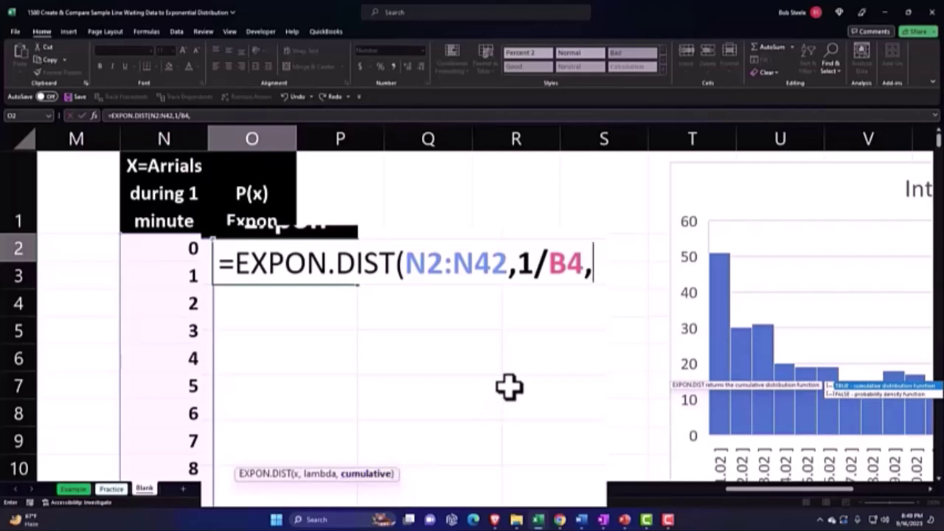
pyautogui.write('0)')
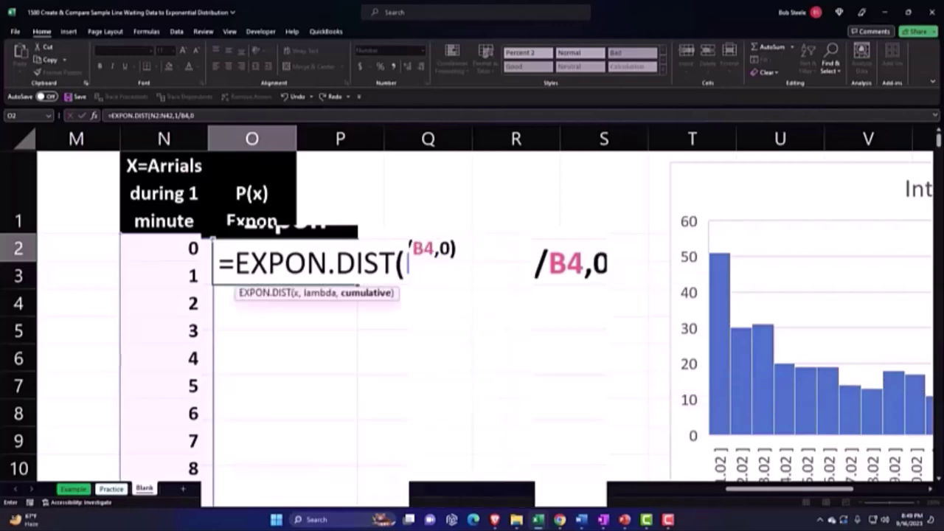
pyautogui.press('Return')
pyautogui.press('Up')
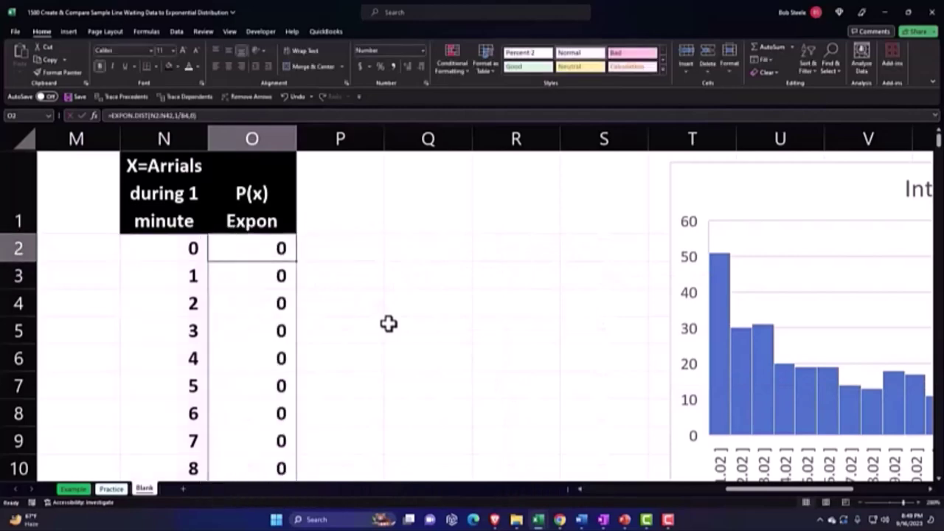
# Format column O as percentages with two decimals, e.g. 16.67%.
pyautogui.click(261, 153)
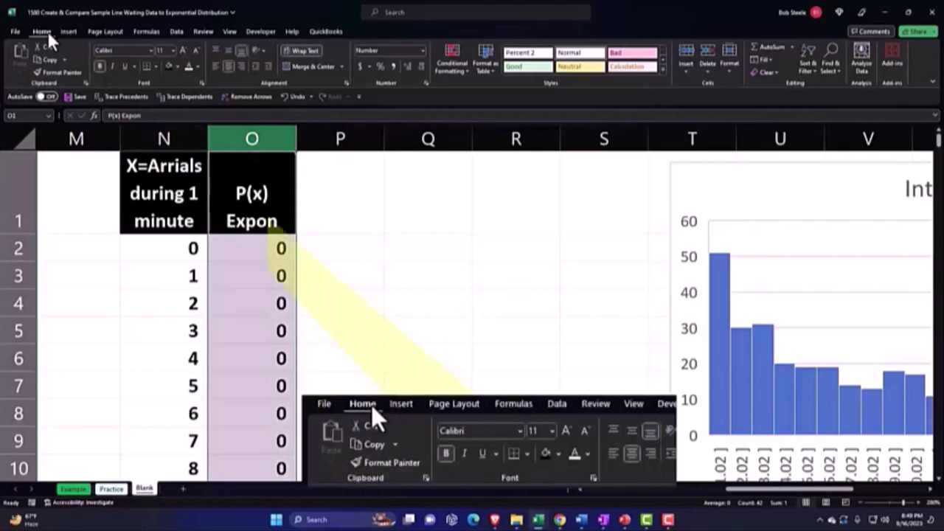
pyautogui.click(378, 66)
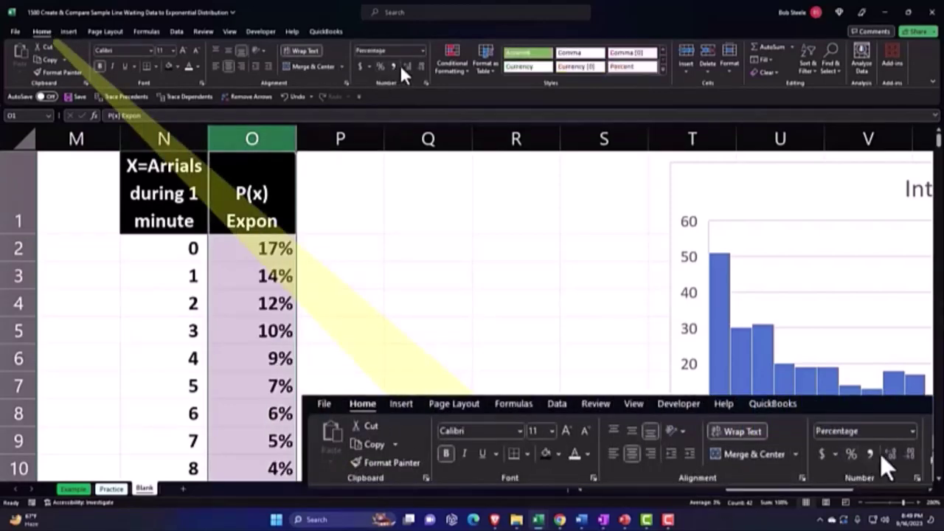
pyautogui.click(405, 65)
pyautogui.click(405, 65)
pyautogui.click(360, 251)
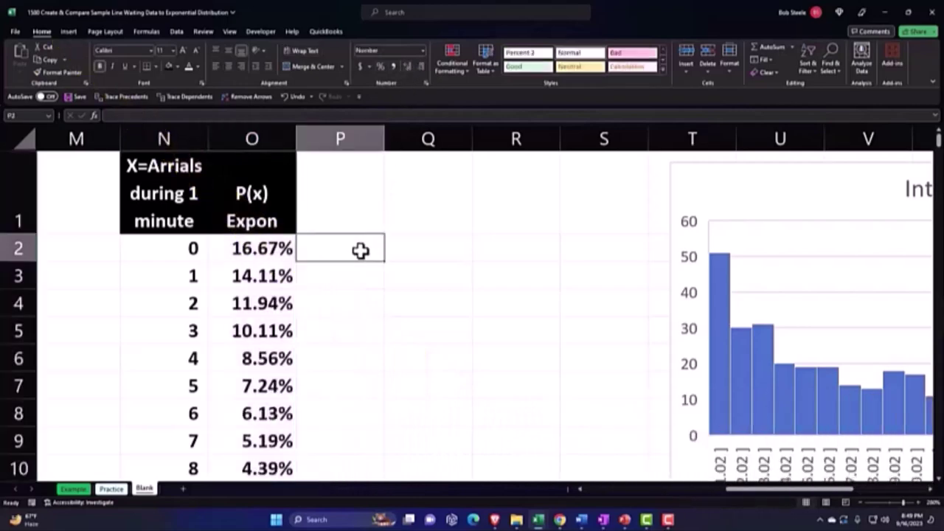
pyautogui.press('Left')
pyautogui.press('Left')
pyautogui.press('Left')
pyautogui.press('Left')
pyautogui.press('Left')
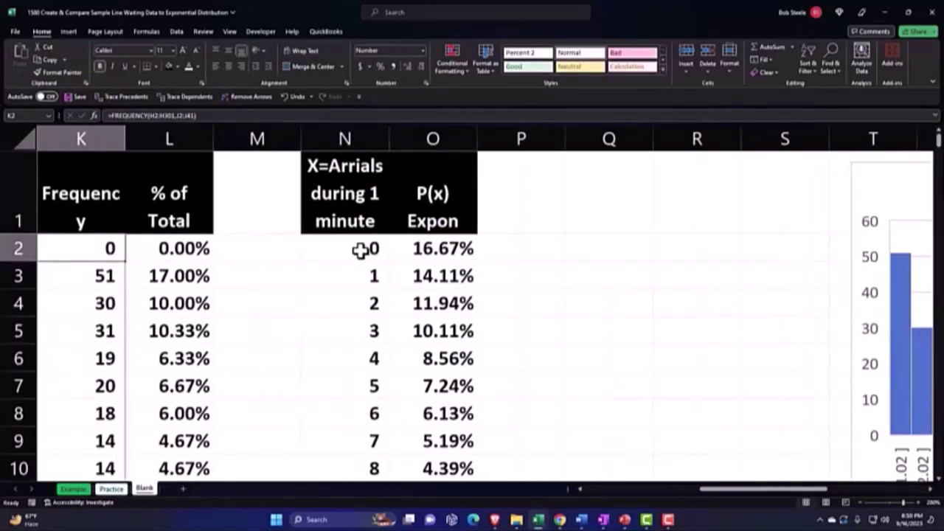
pyautogui.press('Left')
pyautogui.press('Left')
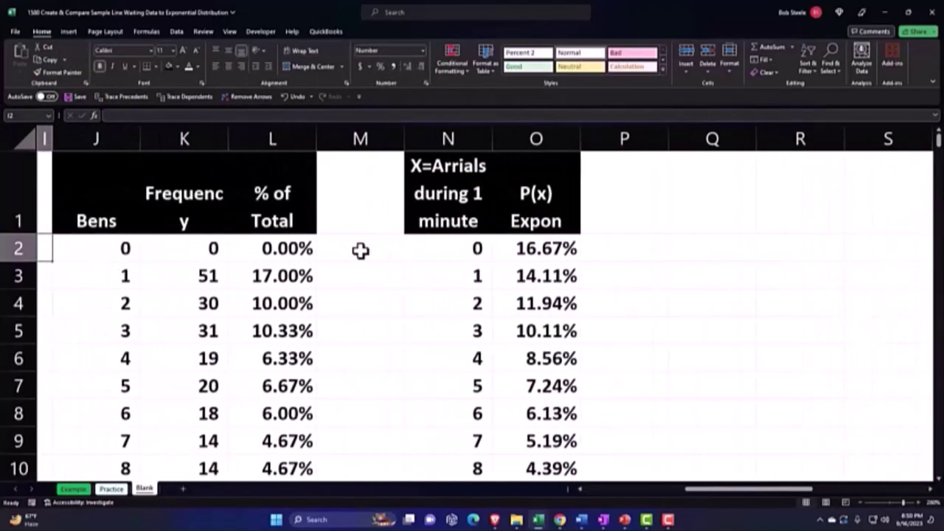
pyautogui.press('Left')
pyautogui.press('Right')
pyautogui.press('Right')
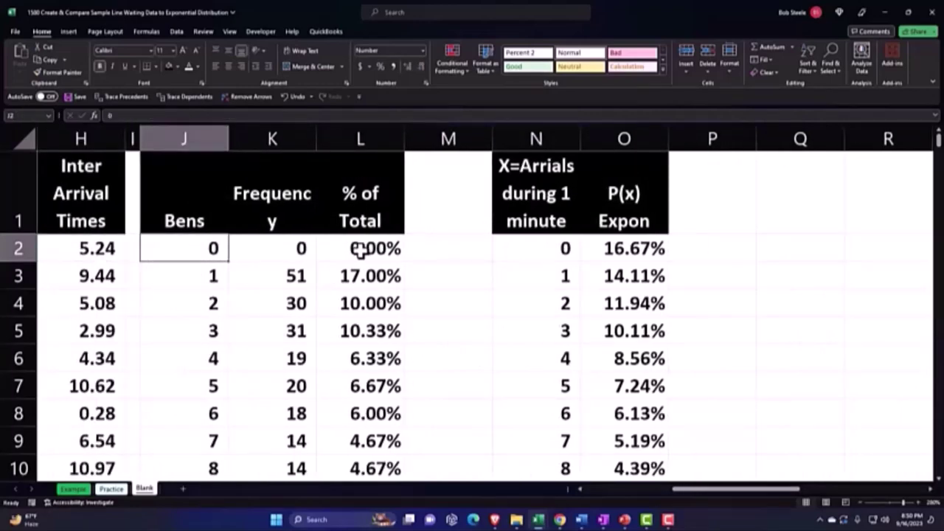
pyautogui.press('Down')
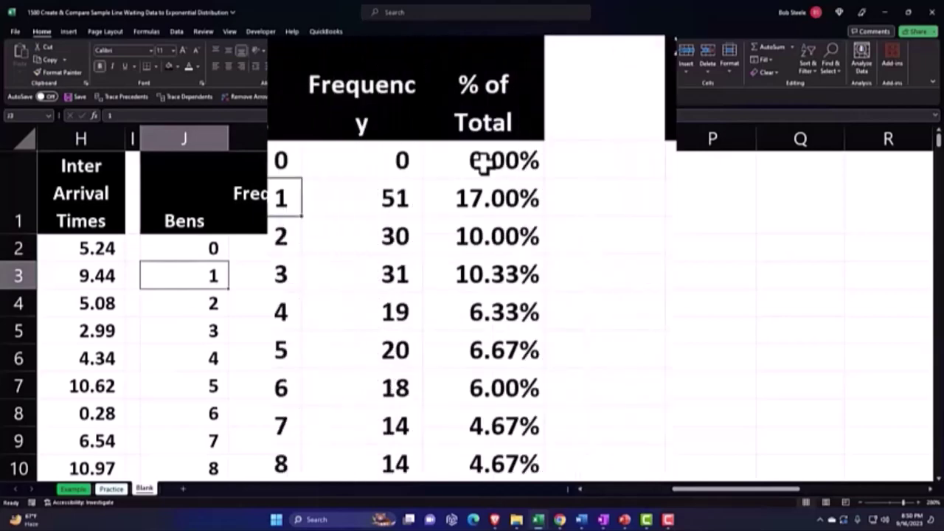
pyautogui.press('Right')
pyautogui.press('Right')
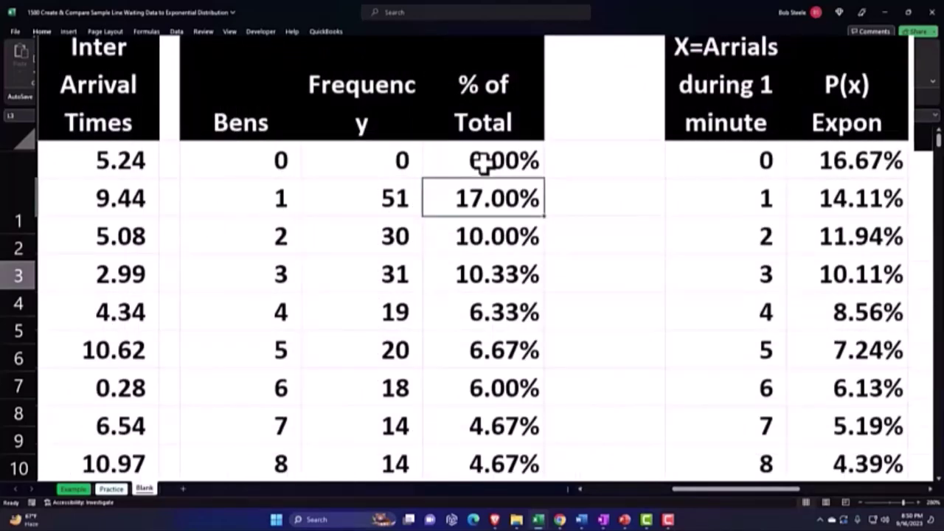
pyautogui.press('Right')
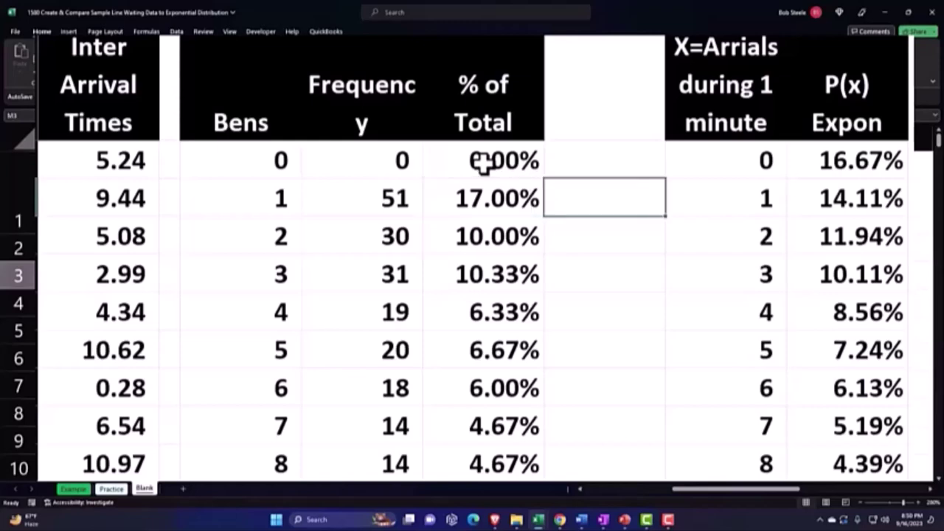
pyautogui.press('Right')
pyautogui.press('Right')
pyautogui.press('Down')
pyautogui.press('Left')
pyautogui.press('Left')
pyautogui.press('Left')
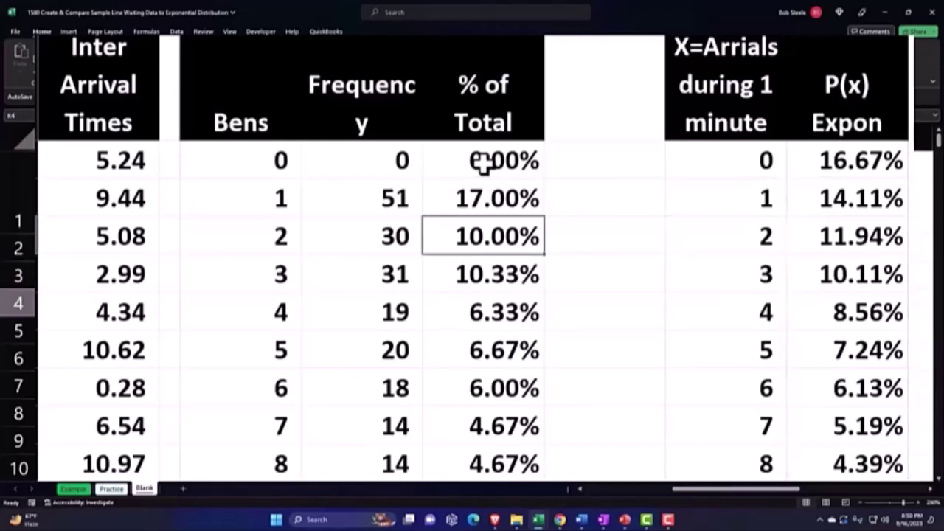
pyautogui.press('Left')
pyautogui.press('Left')
pyautogui.press('Right')
pyautogui.press('Right')
pyautogui.press('Right')
pyautogui.press('Right')
pyautogui.press('Right')
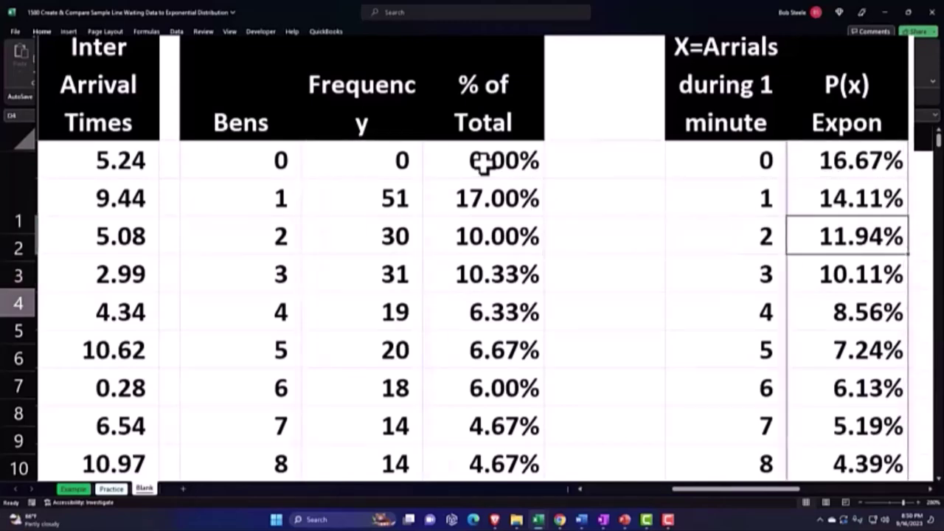
pyautogui.press('Down')
pyautogui.press('Left')
pyautogui.press('Left')
pyautogui.press('Left')
pyautogui.press('Left')
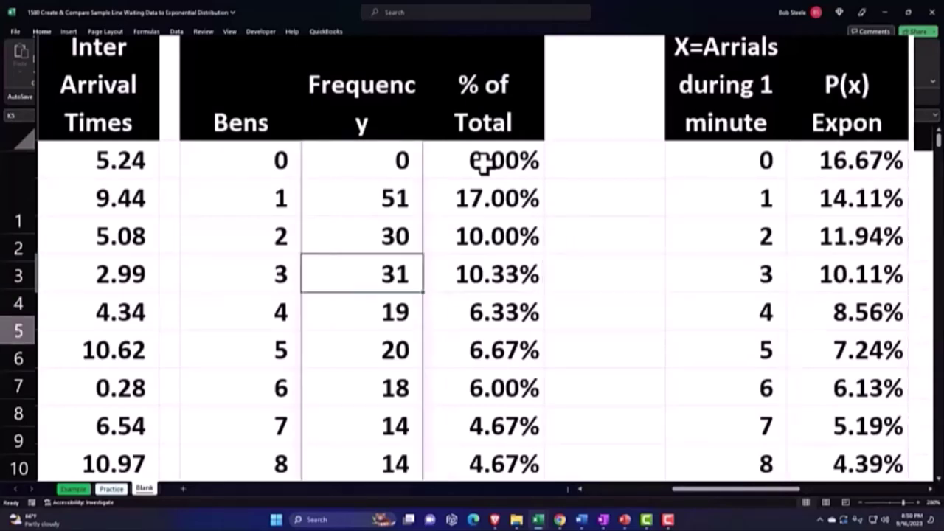
pyautogui.press('Left')
pyautogui.press('Right')
pyautogui.press('Right')
pyautogui.press('Right')
pyautogui.press('Right')
pyautogui.press('Right')
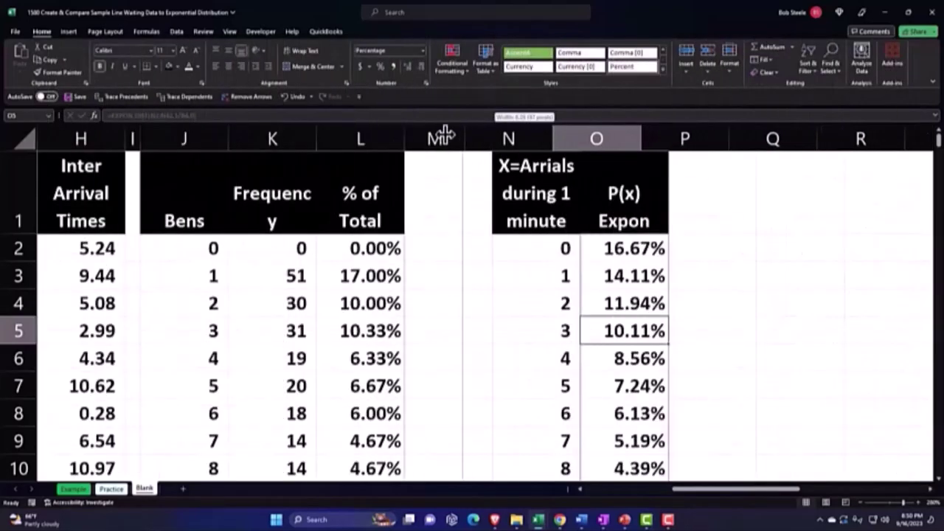
# Narrow spacer column M and select the P(x) Expon range O1:O42.
pyautogui.moveTo(445, 135); pyautogui.dragTo(426, 137)
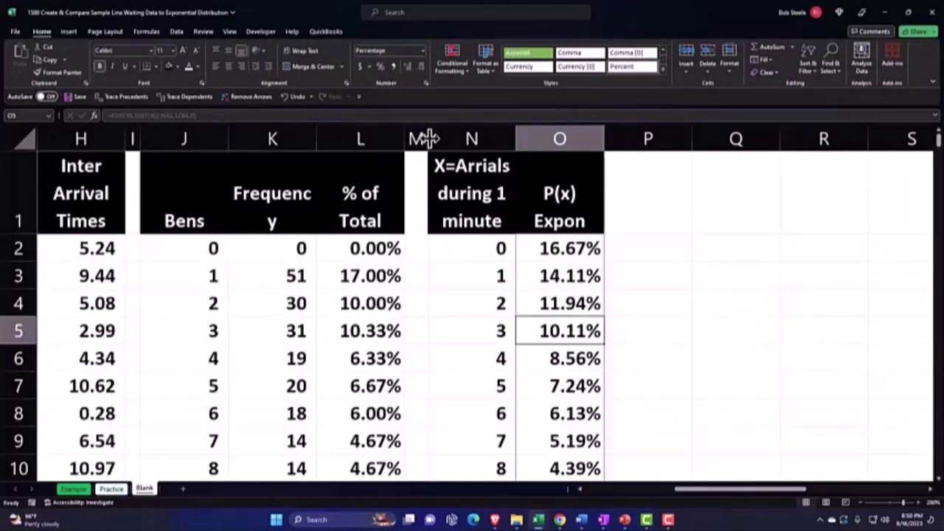
pyautogui.moveTo(663, 120)
pyautogui.mouseDown()
pyautogui.moveTo(597, 280)
pyautogui.moveTo(589, 398)
pyautogui.moveTo(564, 500)
pyautogui.mouseUp()
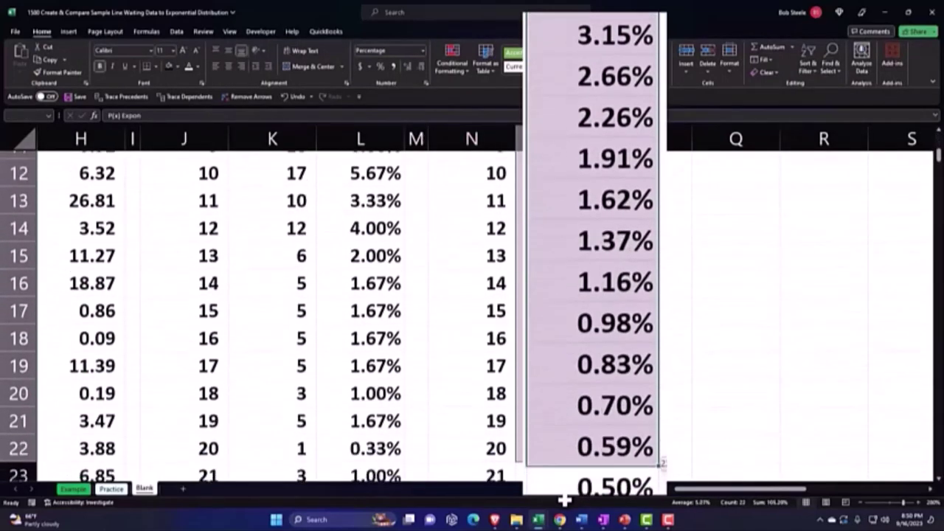
pyautogui.moveTo(564, 500)
pyautogui.mouseDown()
pyautogui.moveTo(564, 514)
pyautogui.moveTo(615, 394)
pyautogui.mouseUp()
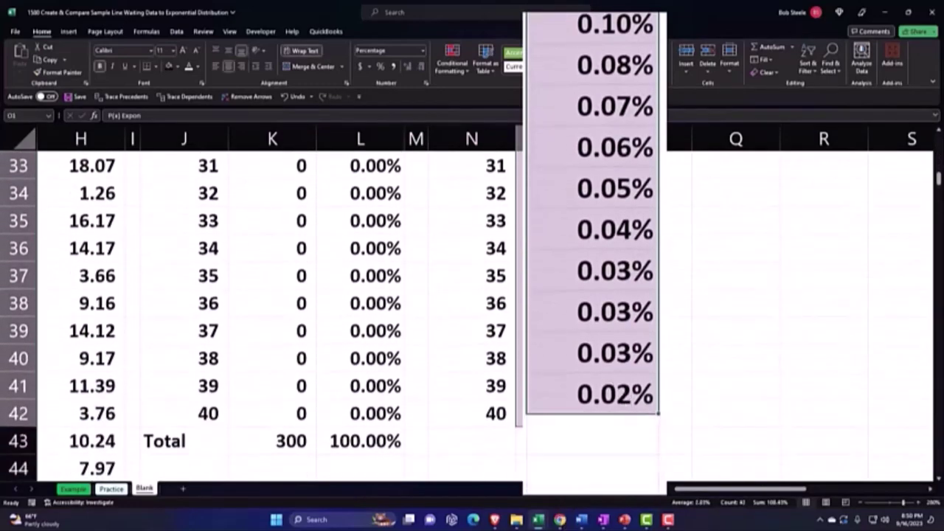
pyautogui.scroll(10, 652, 293)
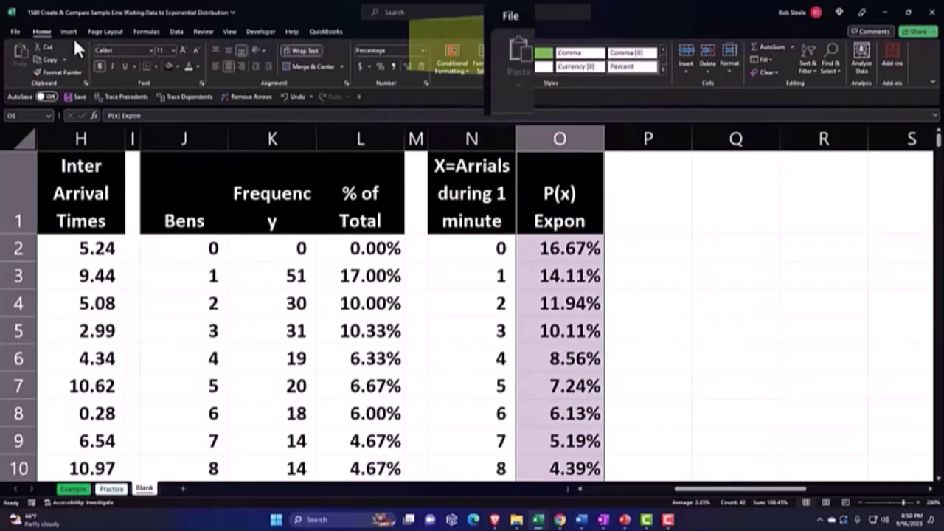
# Insert a clustered column chart of the P(x) Expon values.
pyautogui.click(67, 31)
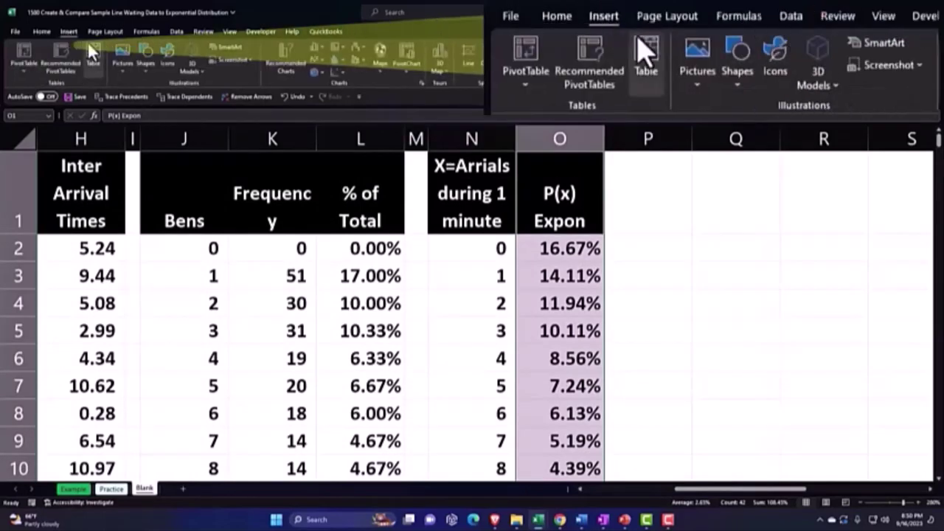
pyautogui.click(321, 46)
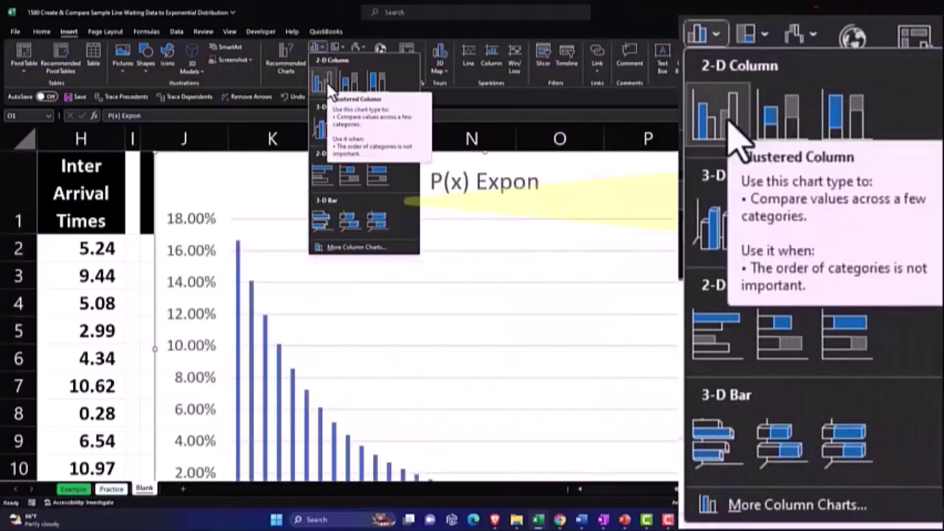
pyautogui.click(329, 87)
# Position the new chart beside column O with its top near row 2.
pyautogui.moveTo(288, 162)
pyautogui.mouseDown()
pyautogui.moveTo(576, 364)
pyautogui.moveTo(723, 337)
pyautogui.mouseUp()
pyautogui.moveTo(738, 488); pyautogui.dragTo(781, 488)
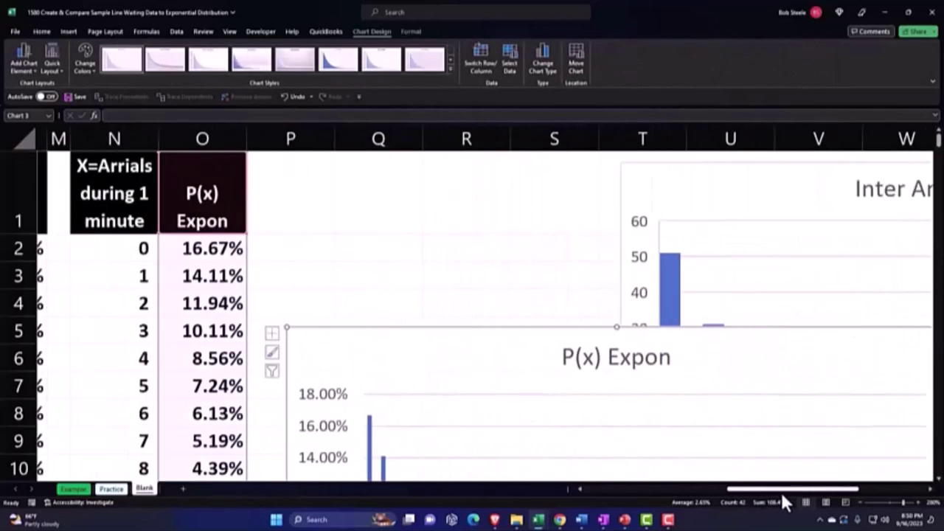
pyautogui.moveTo(436, 361); pyautogui.dragTo(432, 447)
pyautogui.scroll(-3, 438, 310)
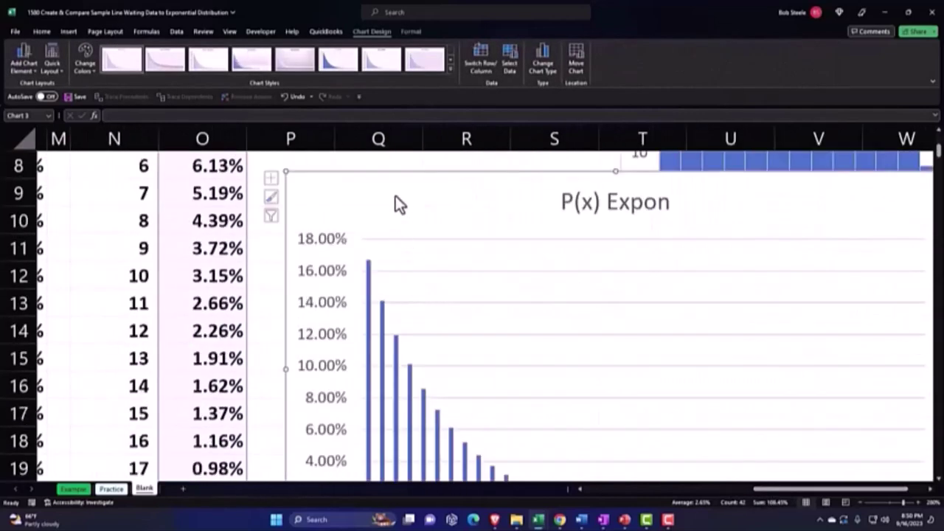
pyautogui.moveTo(393, 205)
pyautogui.mouseDown()
pyautogui.moveTo(452, 421)
pyautogui.moveTo(403, 166)
pyautogui.mouseUp()
pyautogui.scroll(2, 456, 358)
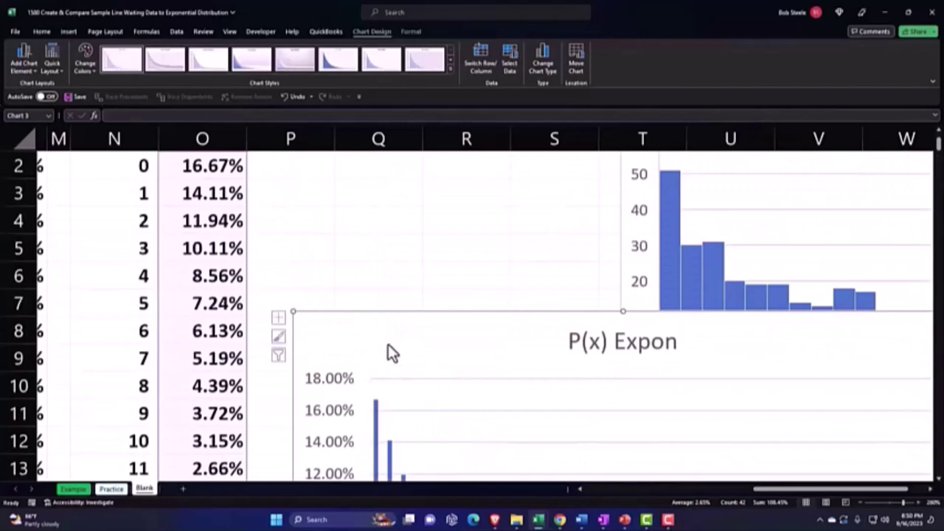
pyautogui.moveTo(389, 352); pyautogui.dragTo(370, 217)
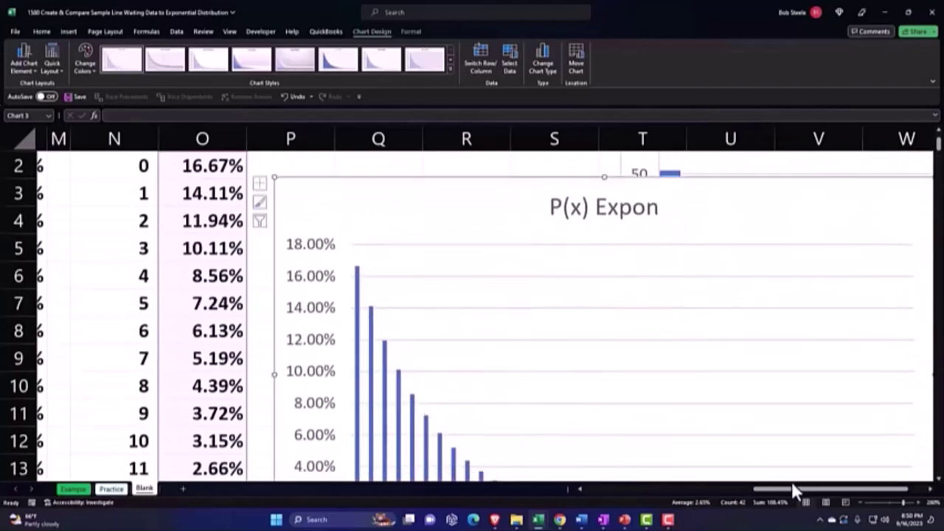
pyautogui.moveTo(792, 489); pyautogui.dragTo(775, 489)
pyautogui.moveTo(457, 213); pyautogui.dragTo(494, 315)
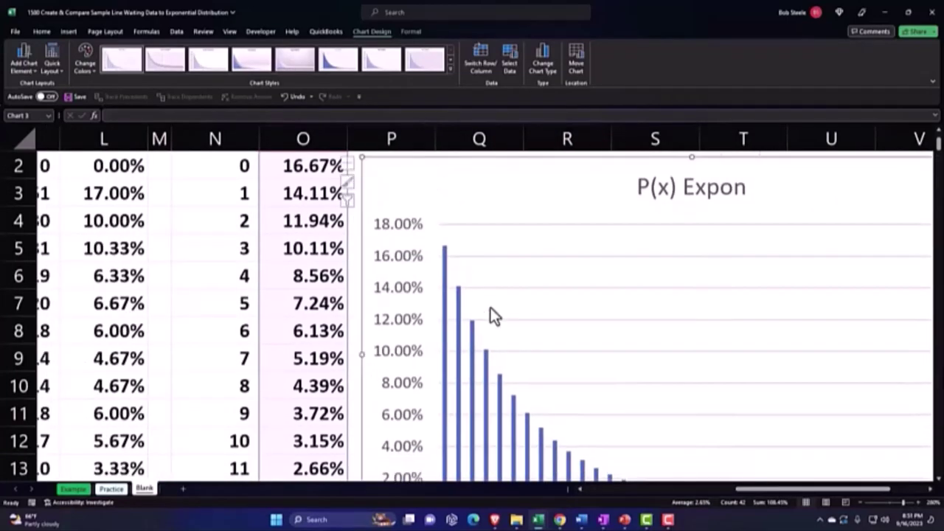
pyautogui.click(510, 68)
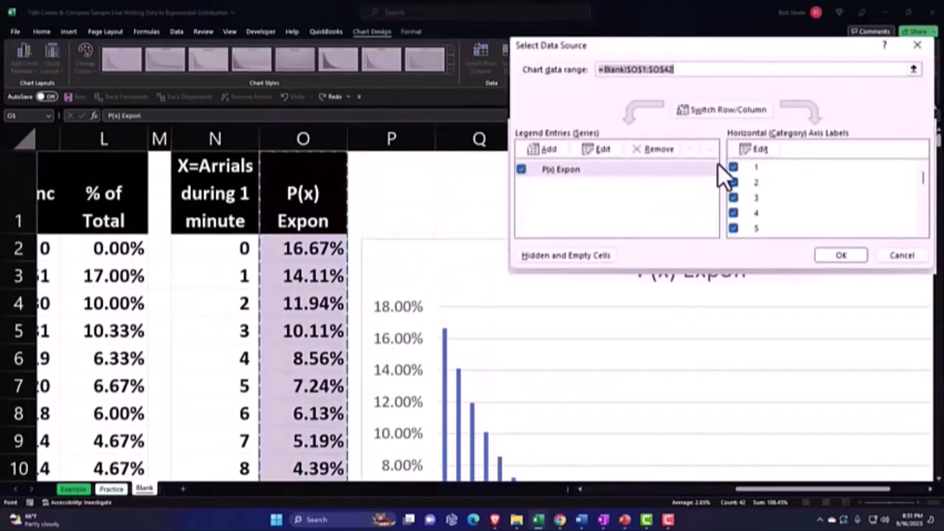
# Use the arrival counts N2:N42 as the chart's horizontal axis labels.
pyautogui.click(759, 151)
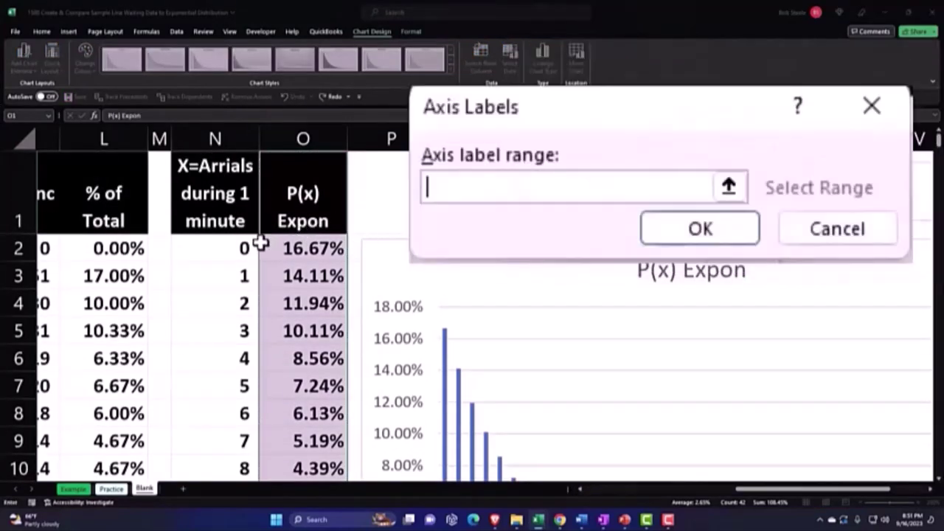
pyautogui.moveTo(260, 243); pyautogui.dragTo(231, 523)
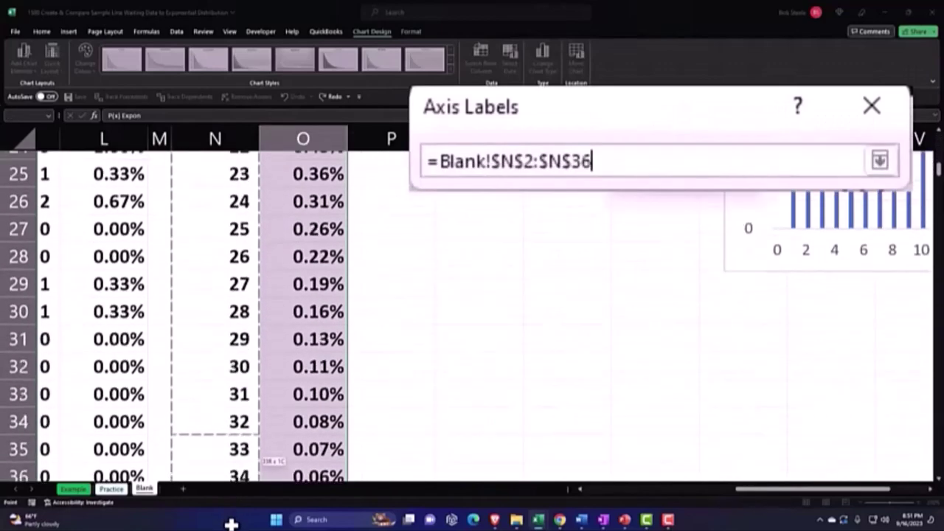
pyautogui.moveTo(231, 523); pyautogui.dragTo(279, 430)
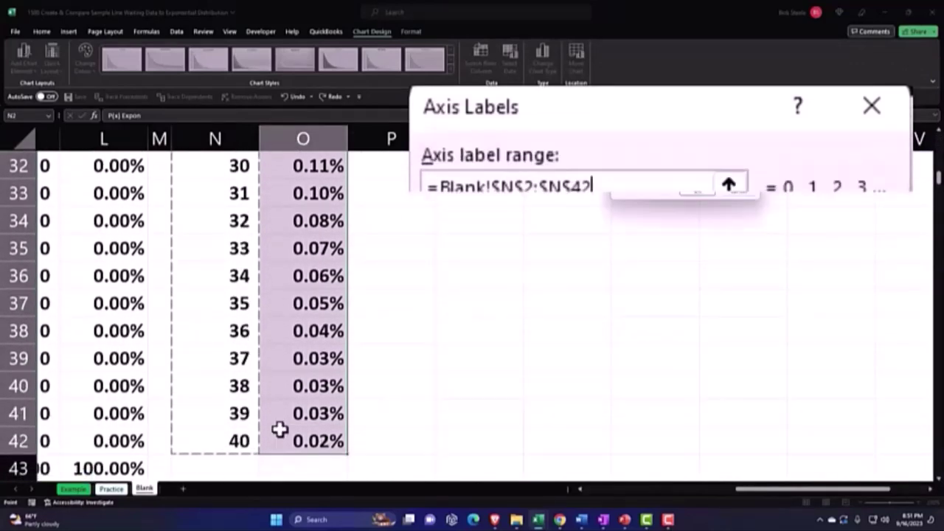
pyautogui.click(741, 233)
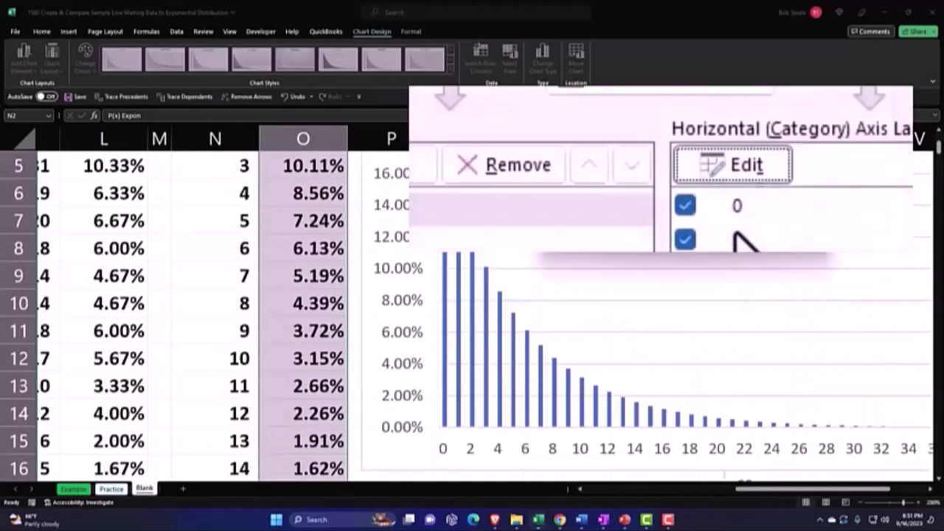
pyautogui.click(873, 296)
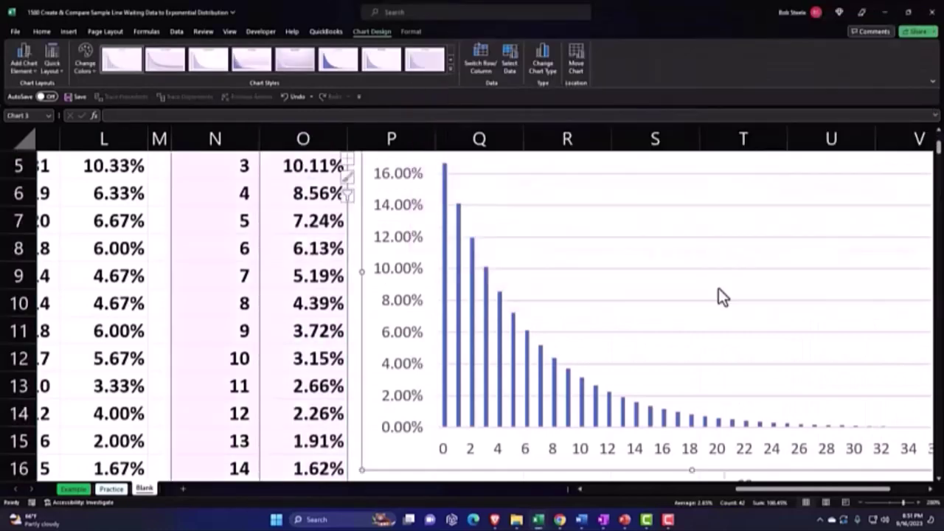
pyautogui.scroll(2, 715, 289)
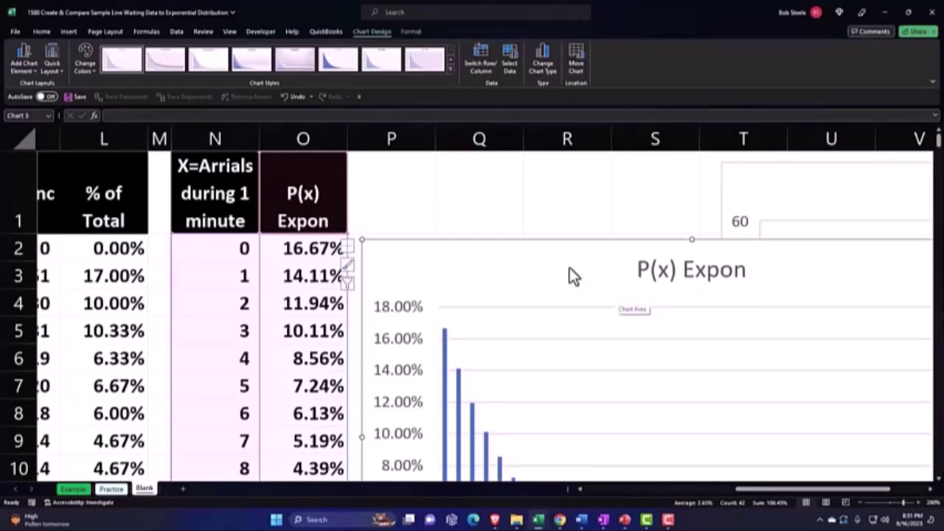
# Add a second chart series named from the % of Total header.
pyautogui.click(509, 59)
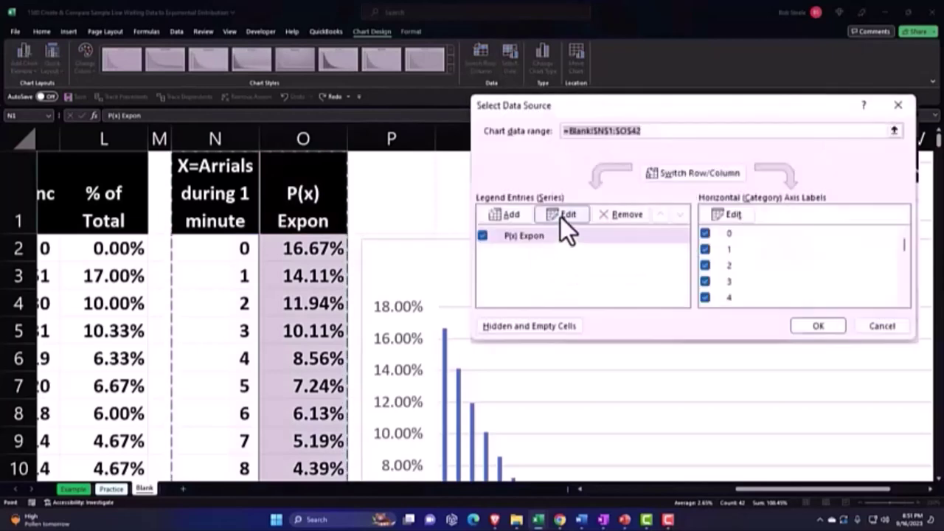
pyautogui.click(560, 217)
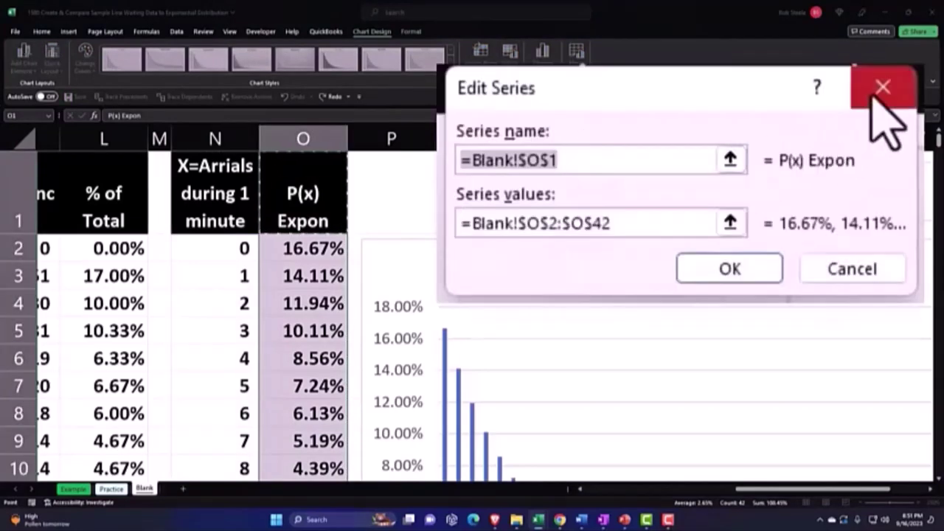
pyautogui.click(798, 168)
pyautogui.click(486, 161)
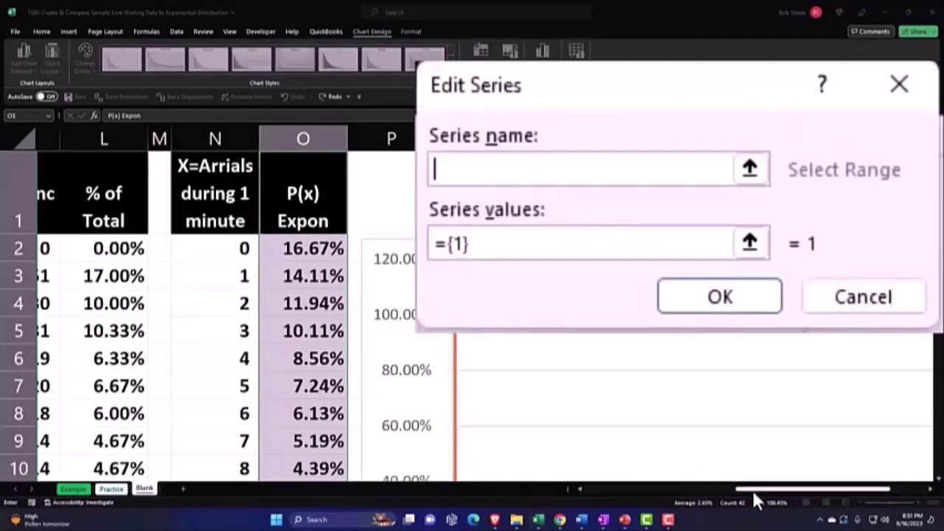
pyautogui.moveTo(752, 489); pyautogui.dragTo(699, 500)
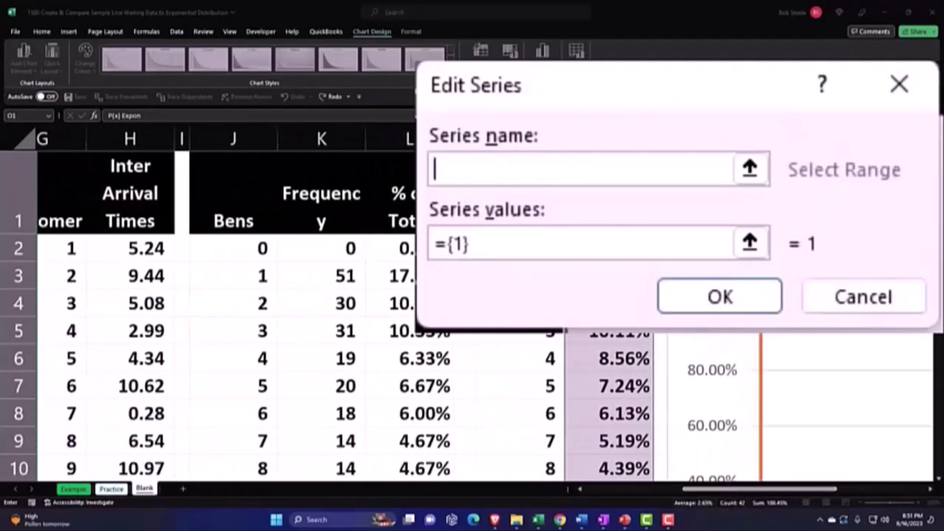
pyautogui.click(402, 218)
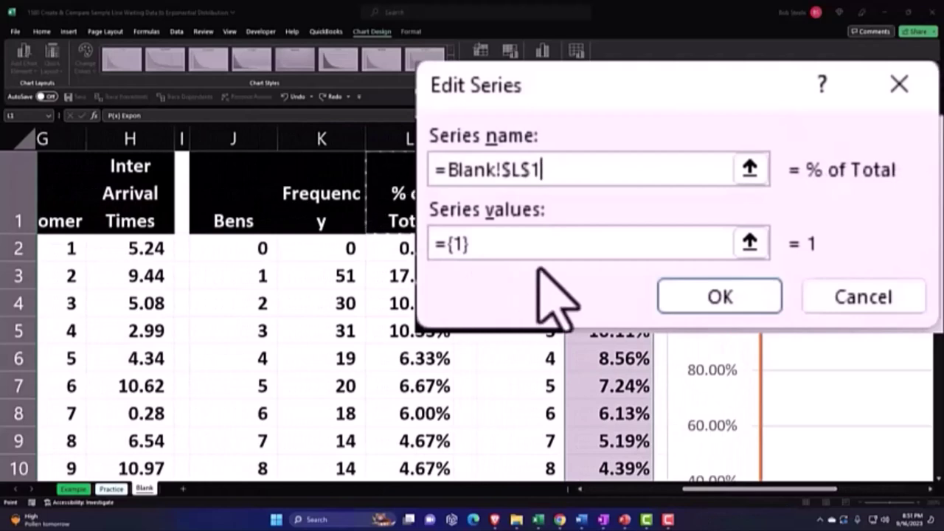
# Set the new series values to the percentages in L2:L42.
pyautogui.click(537, 244)
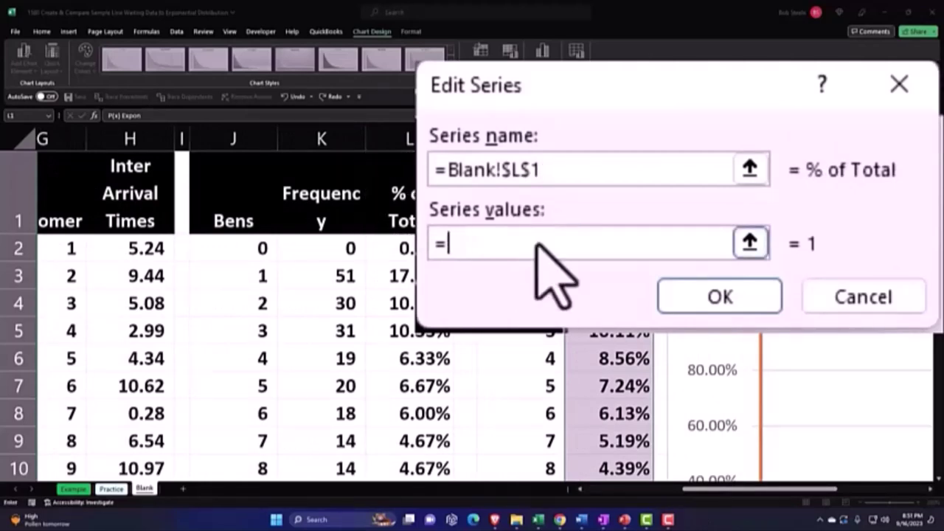
pyautogui.click(749, 244)
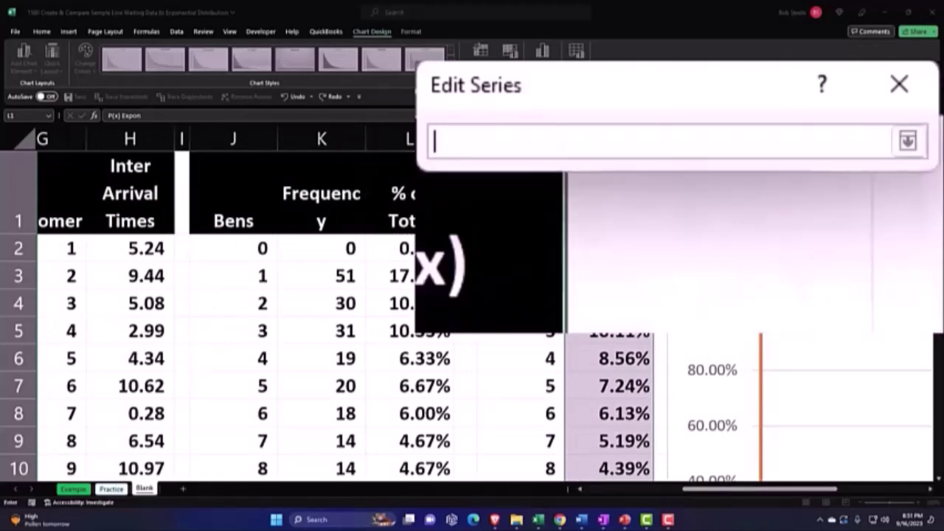
pyautogui.moveTo(424, 248)
pyautogui.mouseDown()
pyautogui.moveTo(441, 518)
pyautogui.moveTo(428, 419)
pyautogui.mouseUp()
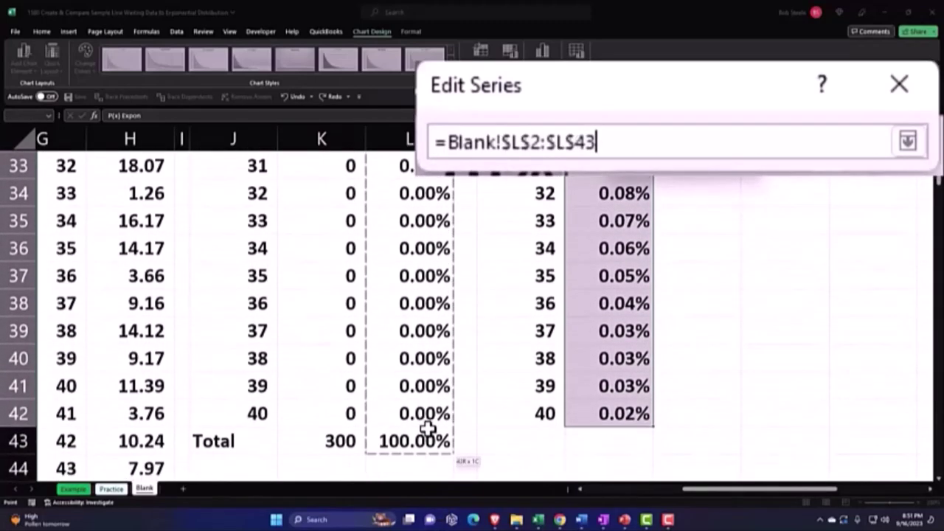
pyautogui.scroll(8, 598, 343)
pyautogui.scroll(3, 674, 302)
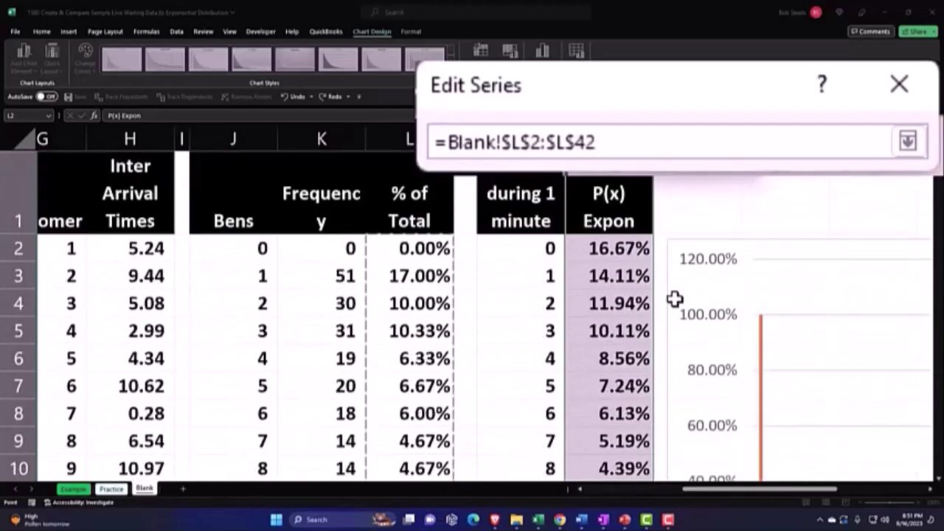
pyautogui.click(907, 140)
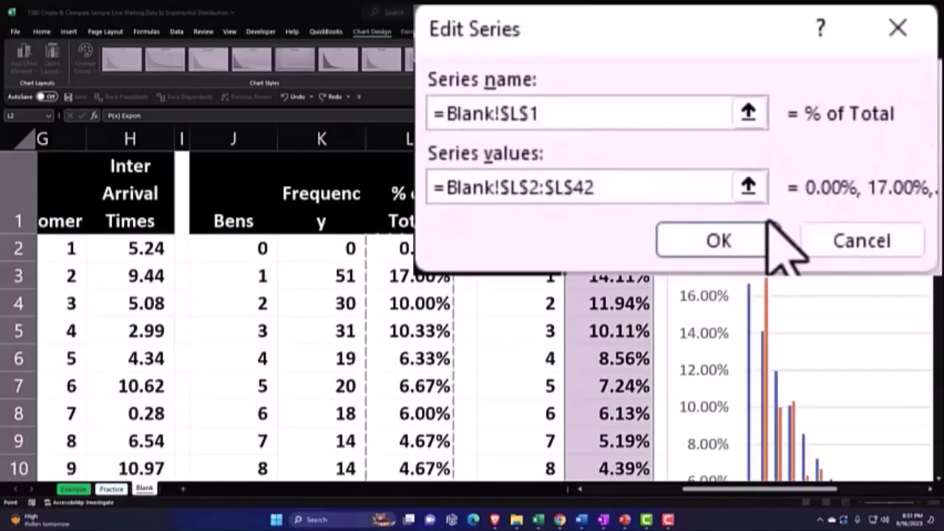
pyautogui.click(741, 240)
# Confirm the chart data and drag the comparison chart down below the histograms.
pyautogui.click(832, 244)
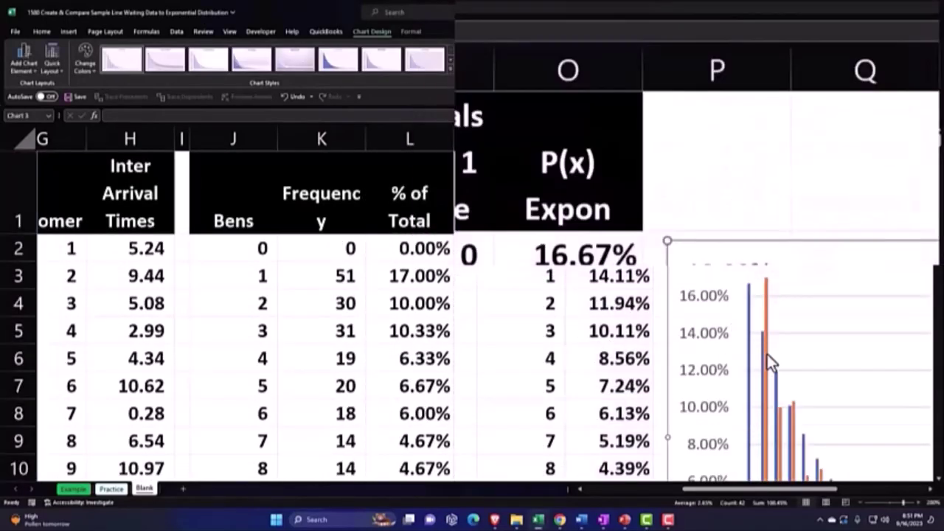
pyautogui.scroll(-1, 763, 369)
pyautogui.moveTo(747, 490); pyautogui.dragTo(837, 485)
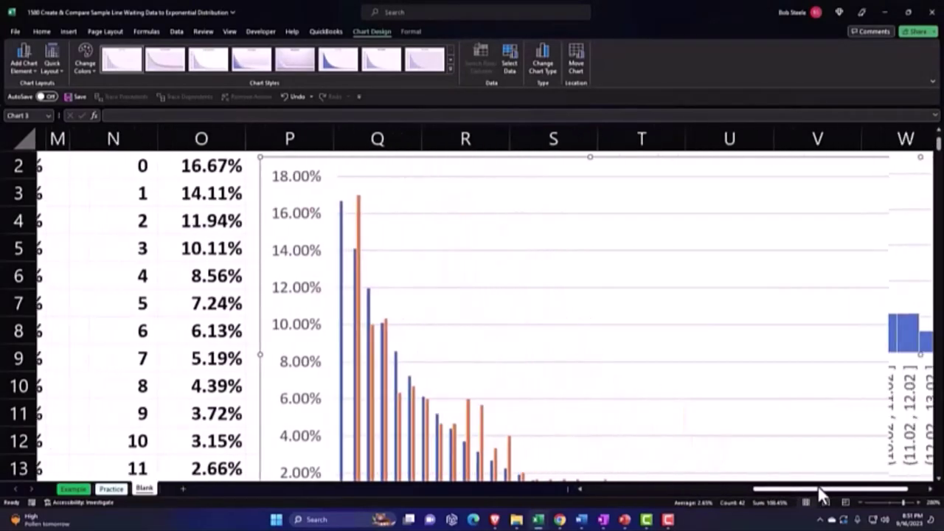
pyautogui.scroll(-1, 701, 387)
pyautogui.scroll(-2, 701, 386)
pyautogui.scroll(4, 531, 349)
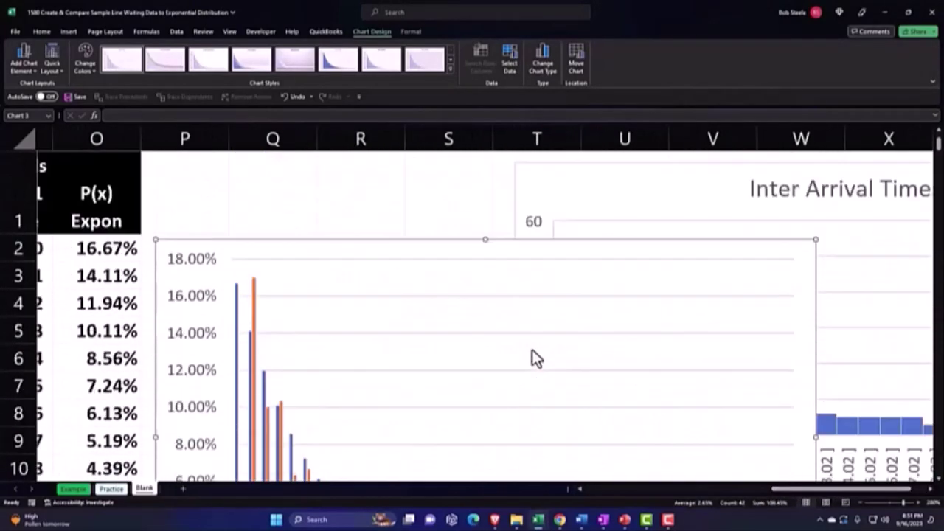
pyautogui.moveTo(375, 272)
pyautogui.mouseDown()
pyautogui.moveTo(432, 385)
pyautogui.moveTo(523, 479)
pyautogui.mouseUp()
pyautogui.scroll(-3, 507, 346)
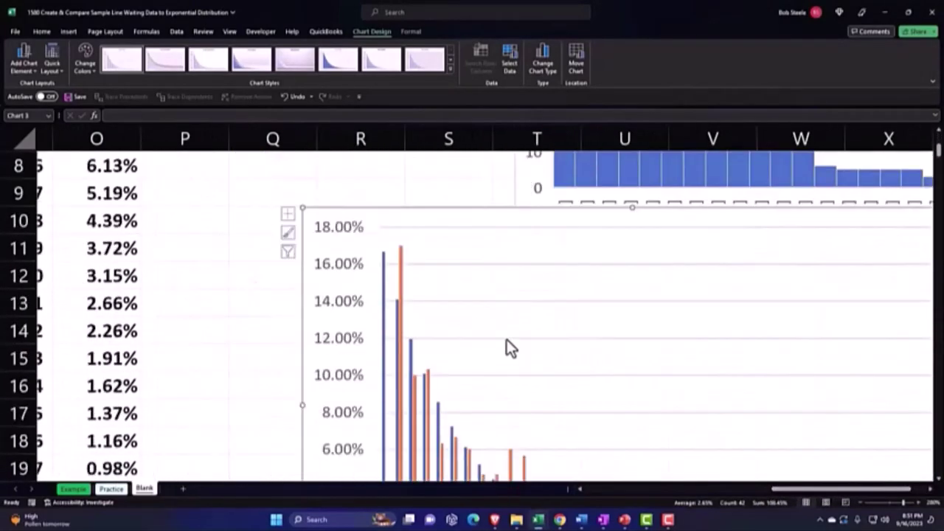
pyautogui.moveTo(437, 219); pyautogui.dragTo(421, 436)
pyautogui.scroll(-3, 403, 316)
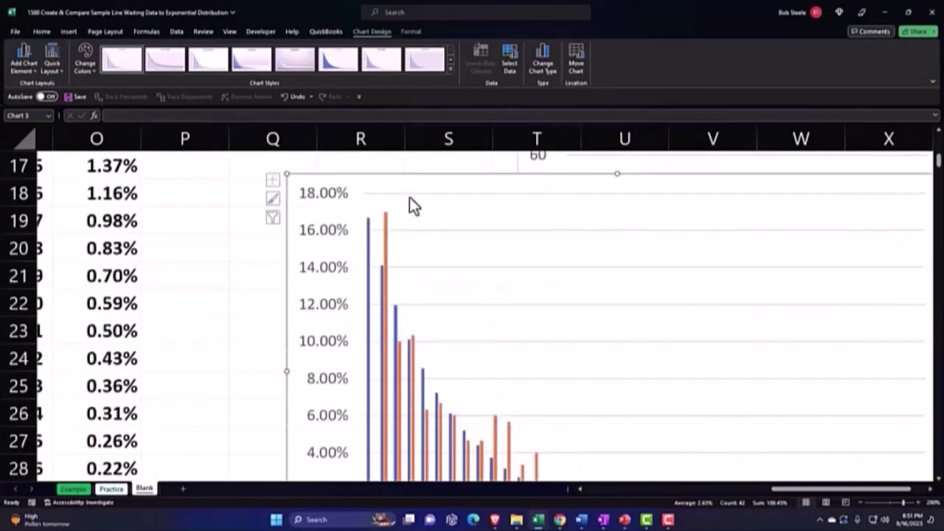
pyautogui.moveTo(412, 205)
pyautogui.mouseDown()
pyautogui.moveTo(379, 362)
pyautogui.moveTo(384, 459)
pyautogui.mouseUp()
pyautogui.scroll(-3, 372, 324)
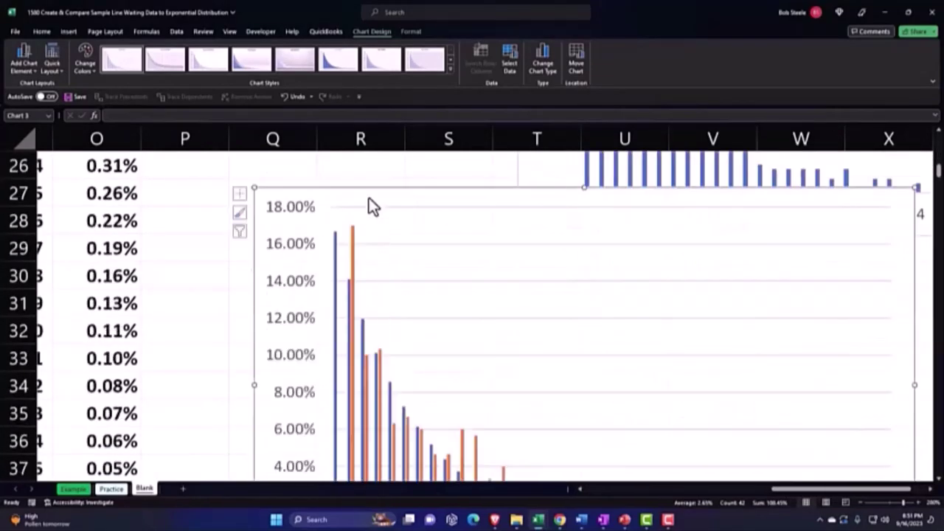
pyautogui.scroll(-1, 372, 205)
pyautogui.moveTo(372, 205); pyautogui.dragTo(301, 266)
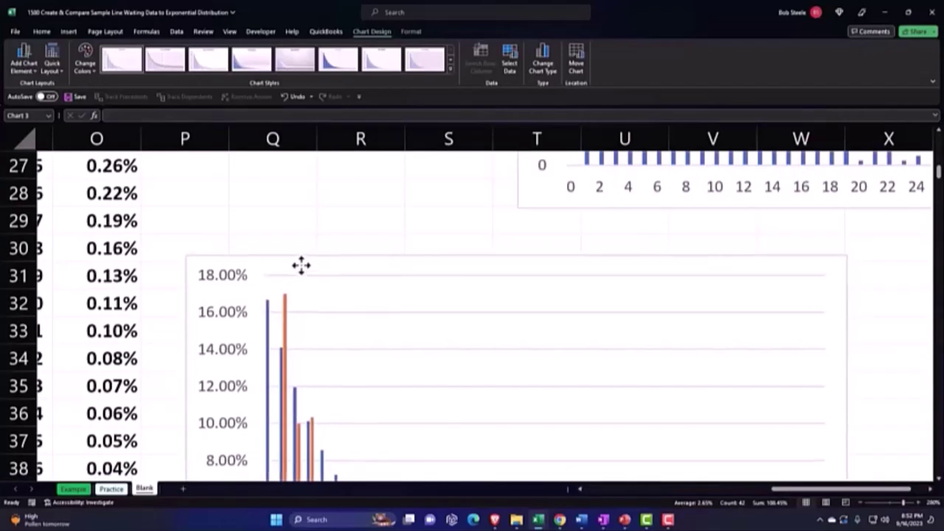
# Turn on the Legend for the comparison chart.
pyautogui.scroll(-2, 304, 270)
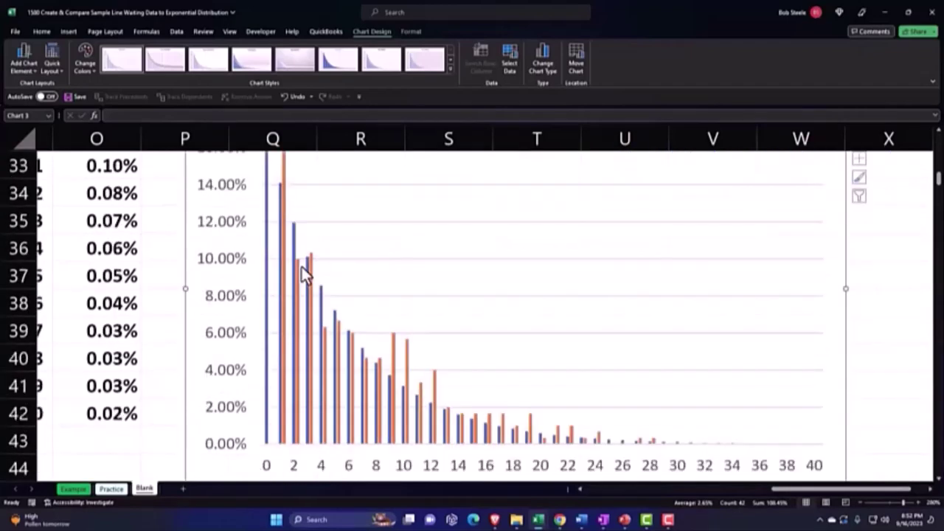
pyautogui.click(859, 158)
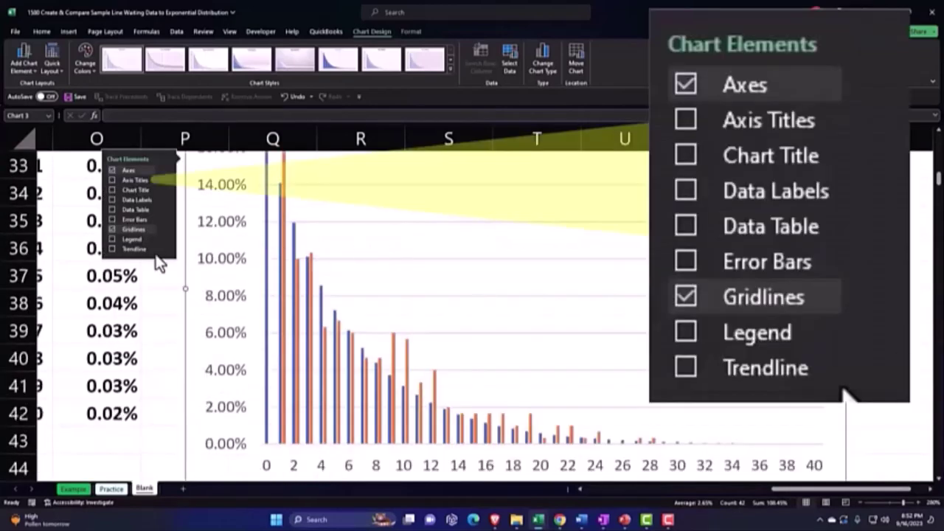
pyautogui.click(112, 239)
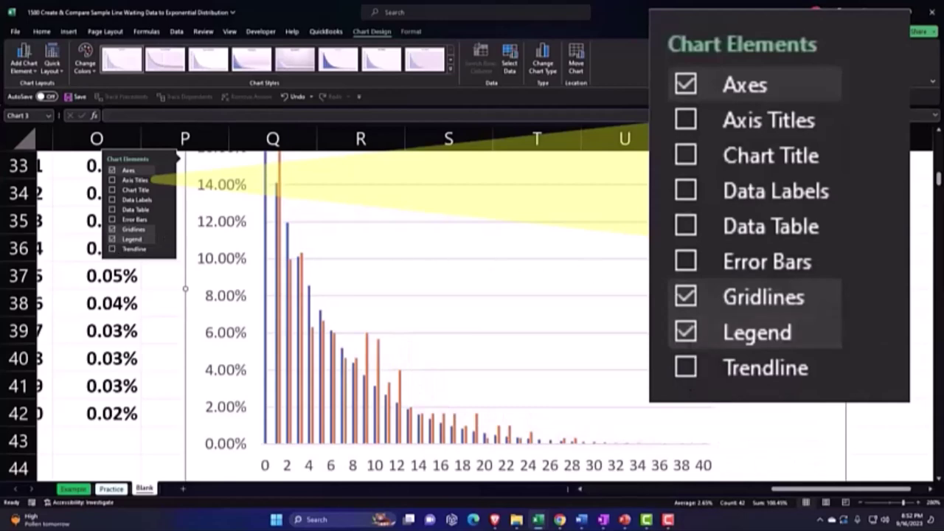
pyautogui.click(889, 303)
# Enlarge the comparison chart by dragging its corner down and to the right.
pyautogui.scroll(-1, 633, 379)
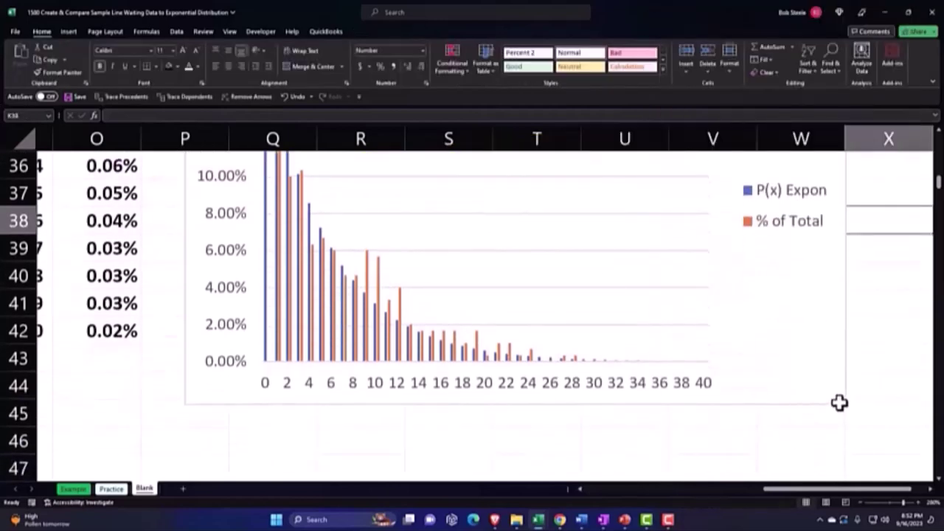
pyautogui.moveTo(841, 402); pyautogui.dragTo(898, 426)
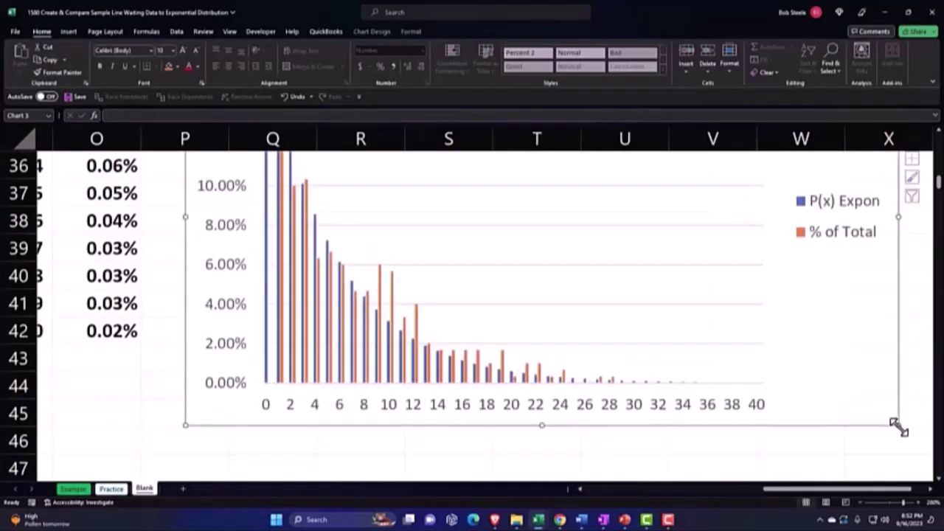
pyautogui.scroll(1, 752, 443)
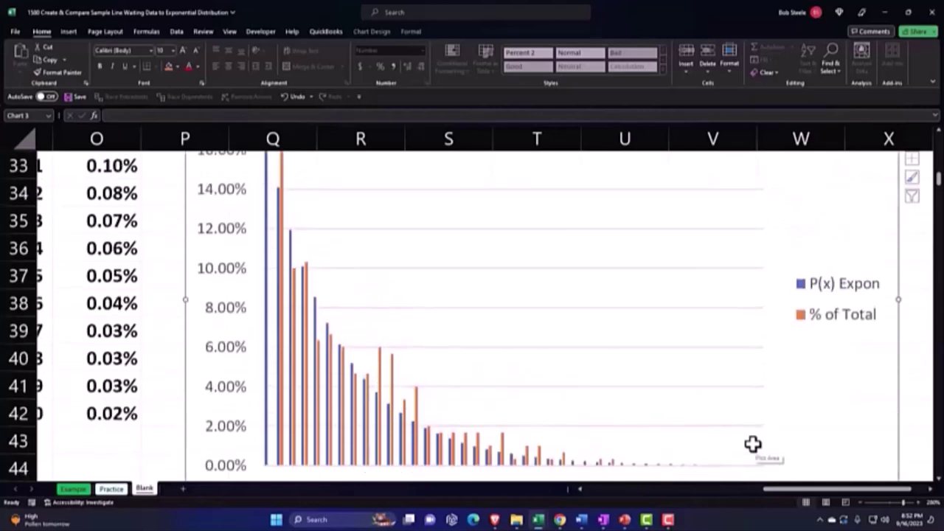
pyautogui.scroll(1, 752, 444)
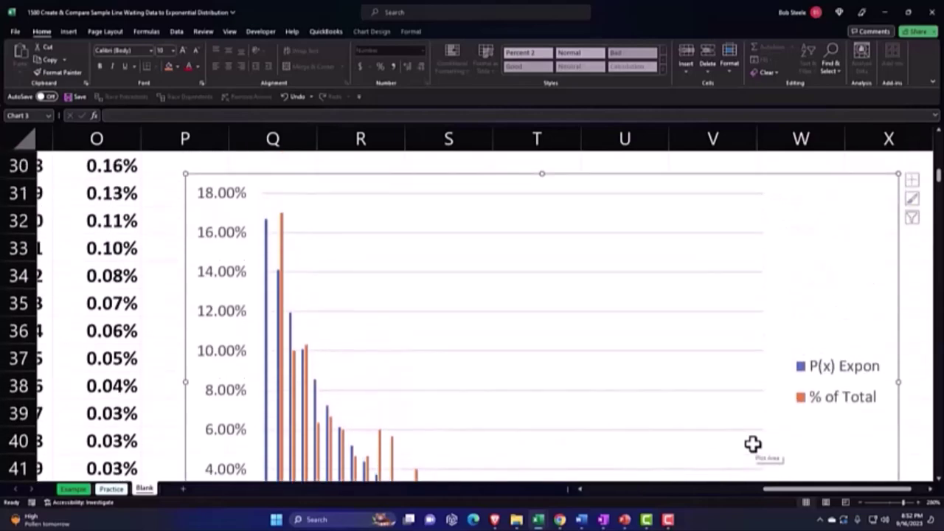
pyautogui.scroll(-1, 752, 444)
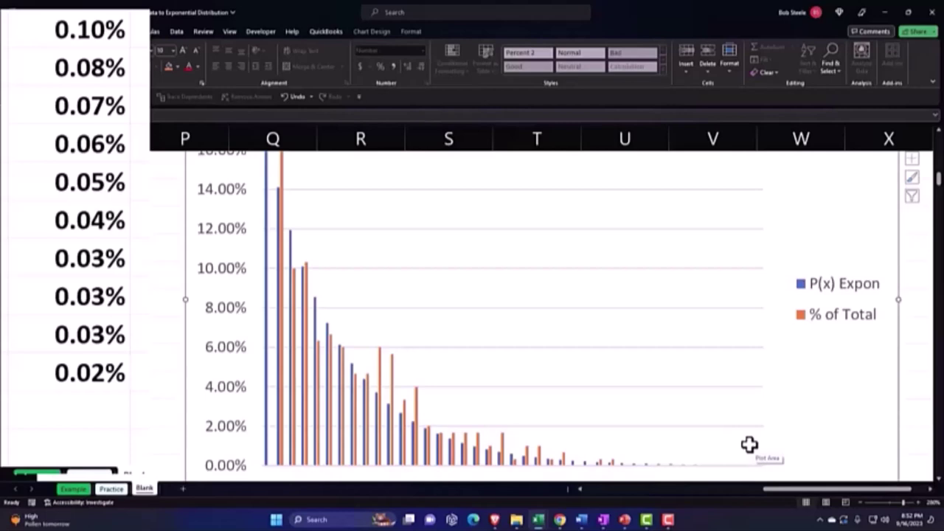
# Drag the histogram charts left so they line up with the comparison chart.
pyautogui.scroll(1, 749, 445)
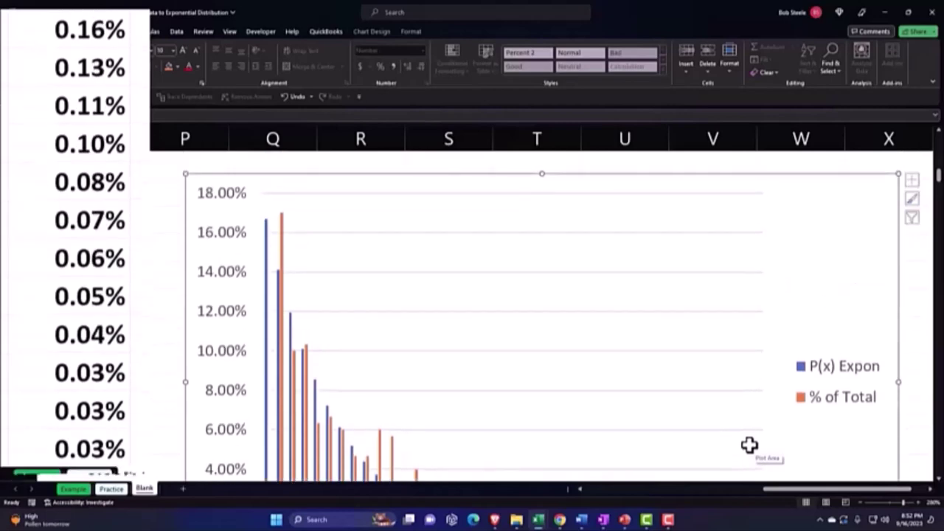
pyautogui.scroll(4, 749, 445)
pyautogui.scroll(1, 749, 445)
pyautogui.scroll(2, 663, 354)
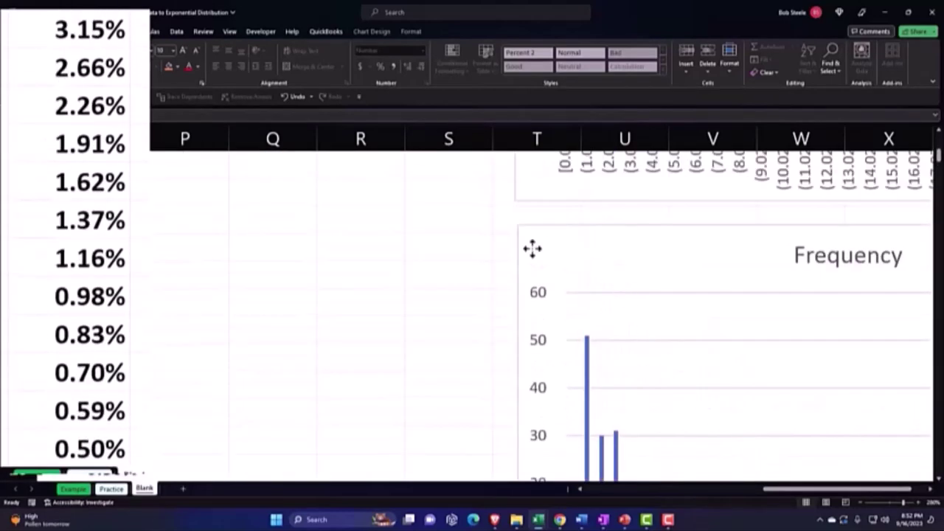
pyautogui.moveTo(532, 248)
pyautogui.mouseDown()
pyautogui.moveTo(213, 255)
pyautogui.moveTo(243, 258)
pyautogui.mouseUp()
pyautogui.scroll(-3, 243, 255)
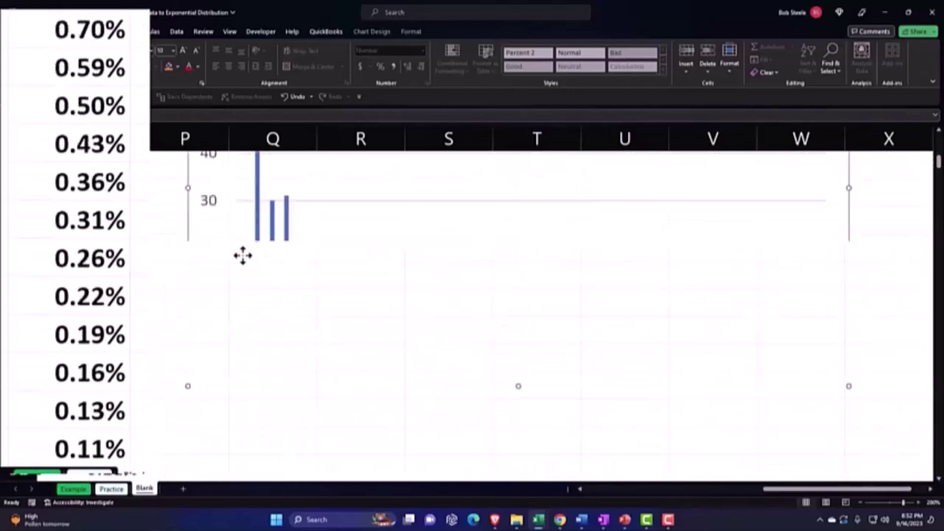
pyautogui.scroll(-1, 254, 283)
pyautogui.scroll(6, 272, 317)
pyautogui.scroll(2, 322, 312)
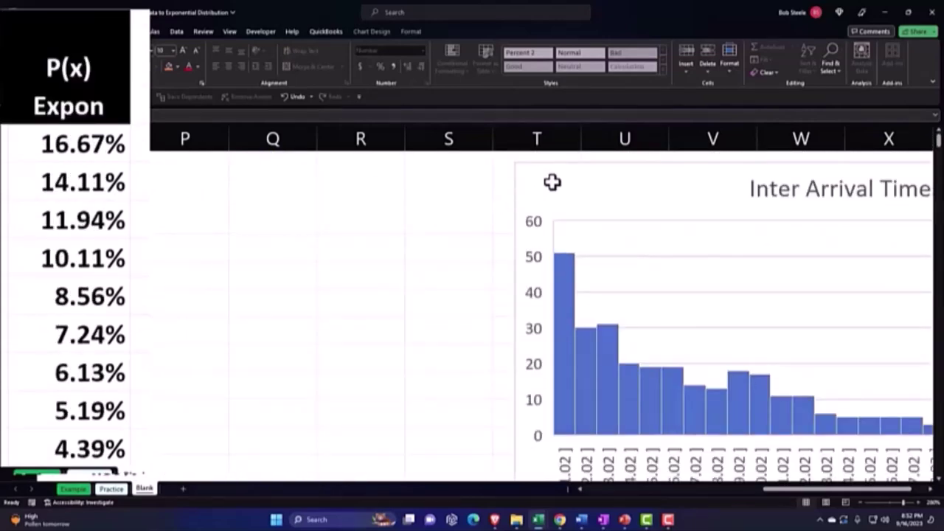
pyautogui.moveTo(552, 182)
pyautogui.mouseDown()
pyautogui.moveTo(238, 181)
pyautogui.moveTo(242, 175)
pyautogui.mouseUp()
pyautogui.scroll(-3, 270, 234)
pyautogui.scroll(3, 277, 238)
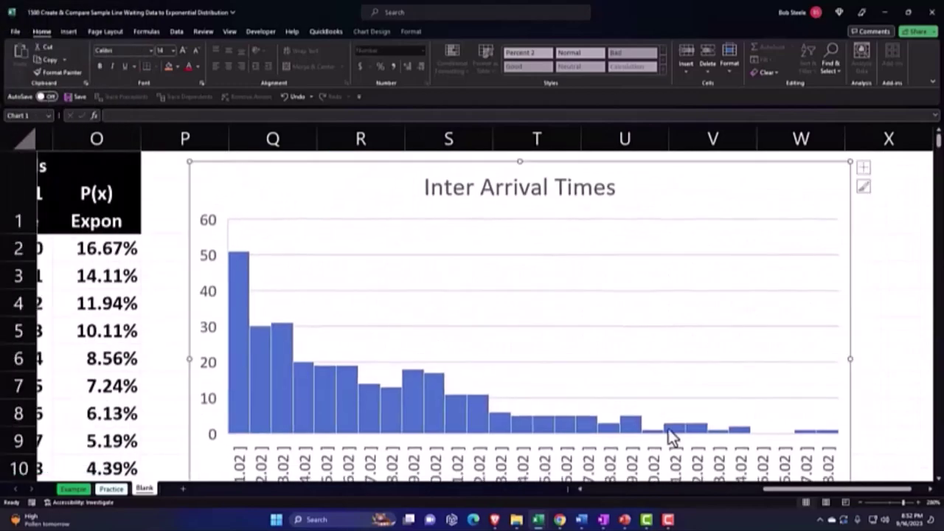
pyautogui.moveTo(803, 490); pyautogui.dragTo(621, 490)
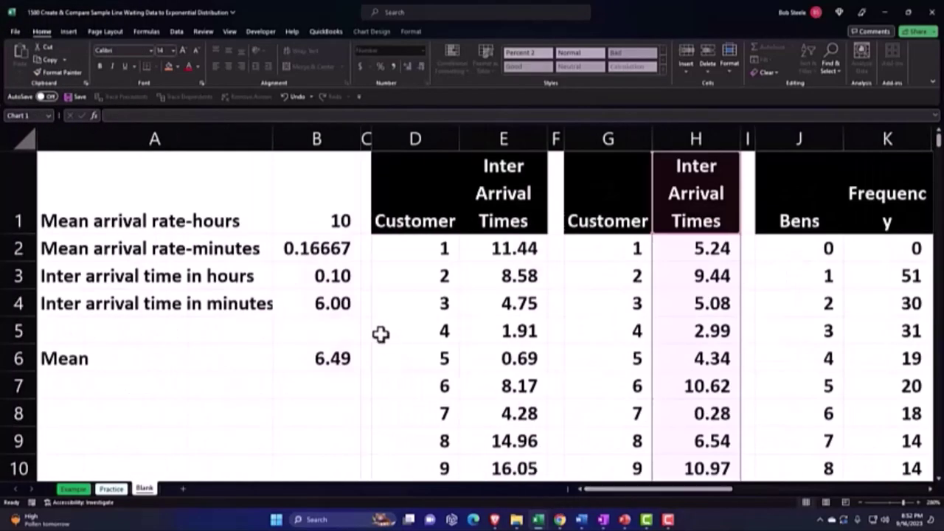
# Give the summary block A1:B6 All Borders and a light cyan fill.
pyautogui.moveTo(106, 185); pyautogui.dragTo(283, 355)
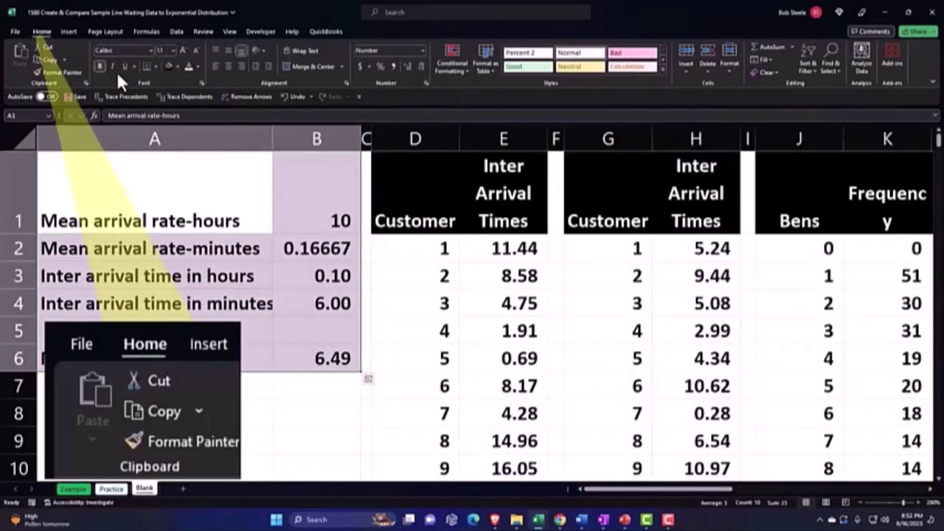
pyautogui.click(157, 67)
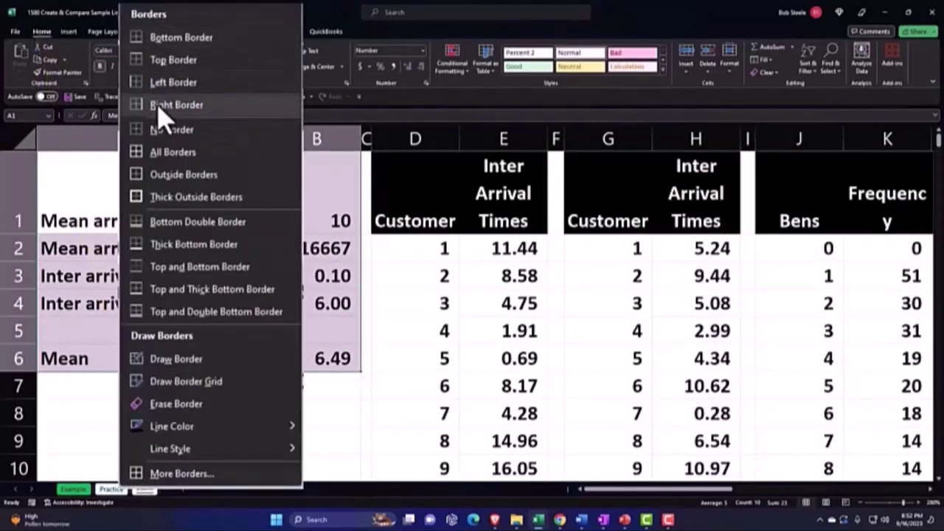
pyautogui.click(158, 149)
pyautogui.click(178, 69)
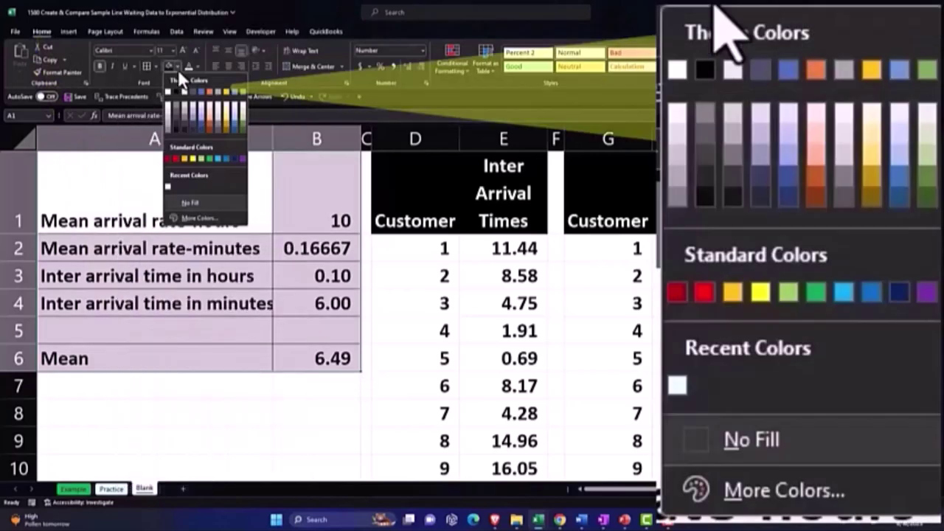
pyautogui.click(183, 219)
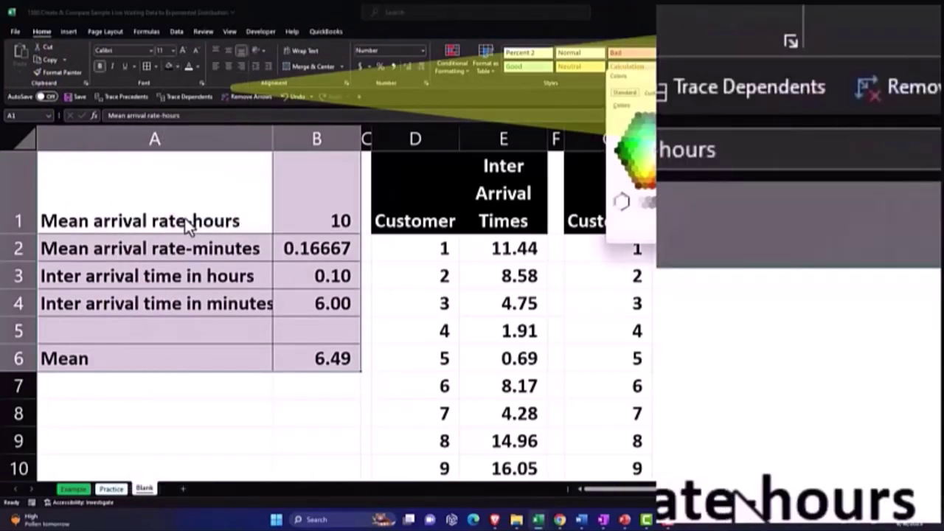
pyautogui.click(656, 144)
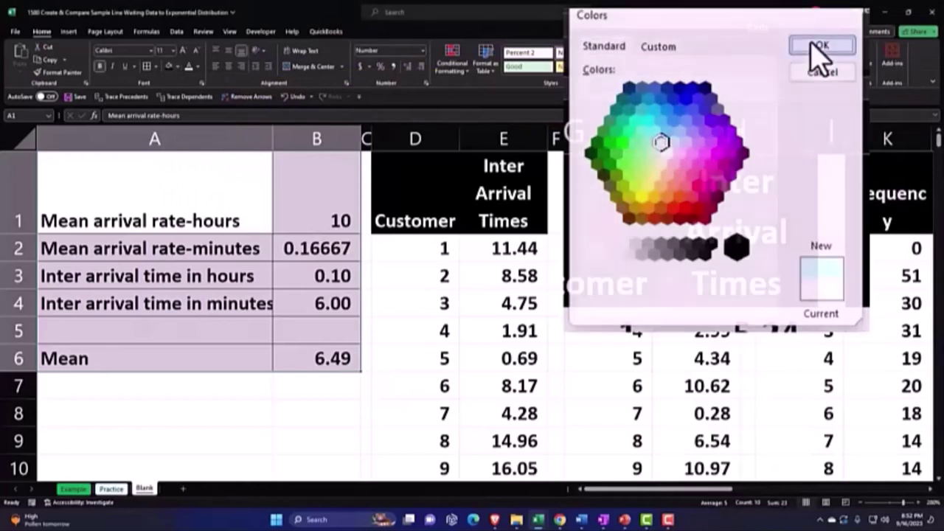
pyautogui.click(816, 52)
# Fill both Customer tables (columns D:E and G:H) light cyan down to their last rows.
pyautogui.moveTo(427, 249); pyautogui.dragTo(477, 245)
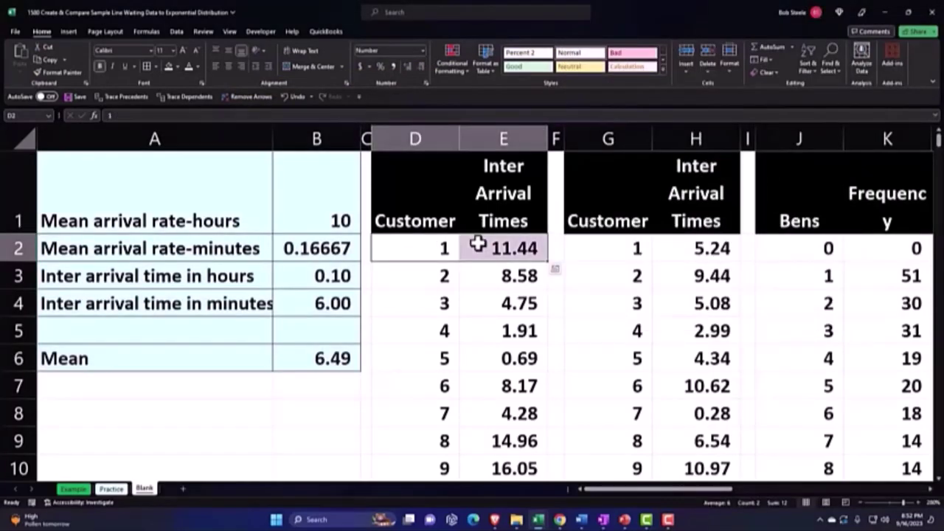
pyautogui.hotkey('ctrl', 'shift', 'Down')
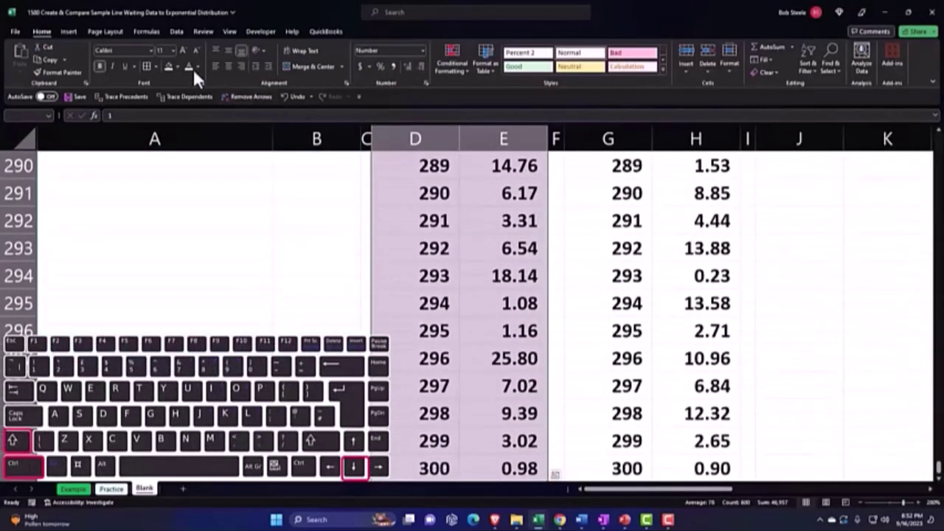
pyautogui.click(163, 66)
pyautogui.hotkey('ctrl', 'Home')
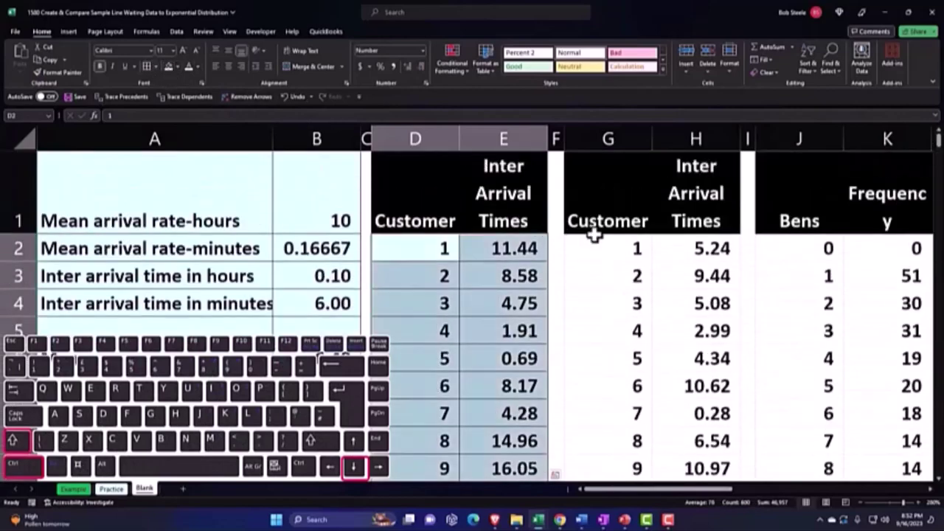
pyautogui.moveTo(601, 248); pyautogui.dragTo(670, 247)
pyautogui.hotkey('ctrl', 'shift', 'Down')
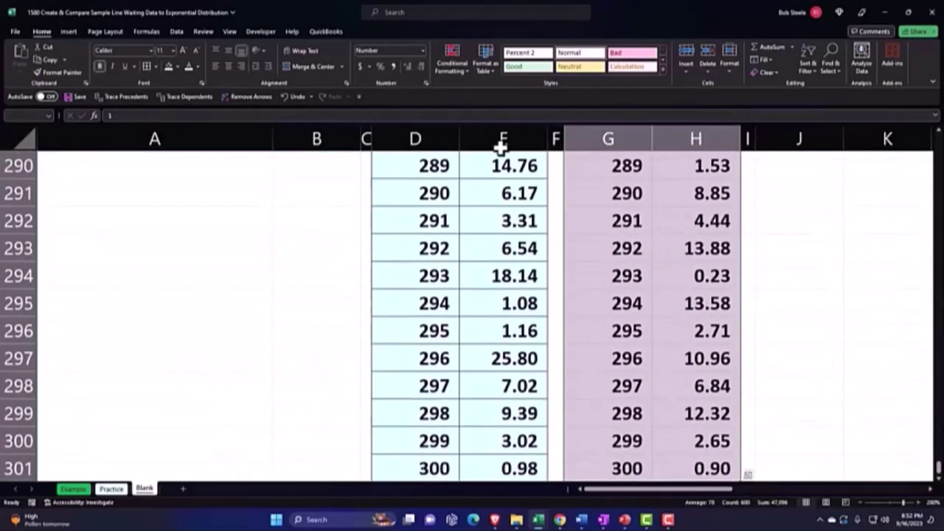
pyautogui.click(166, 65)
pyautogui.hotkey('ctrl', 'BackSpace')
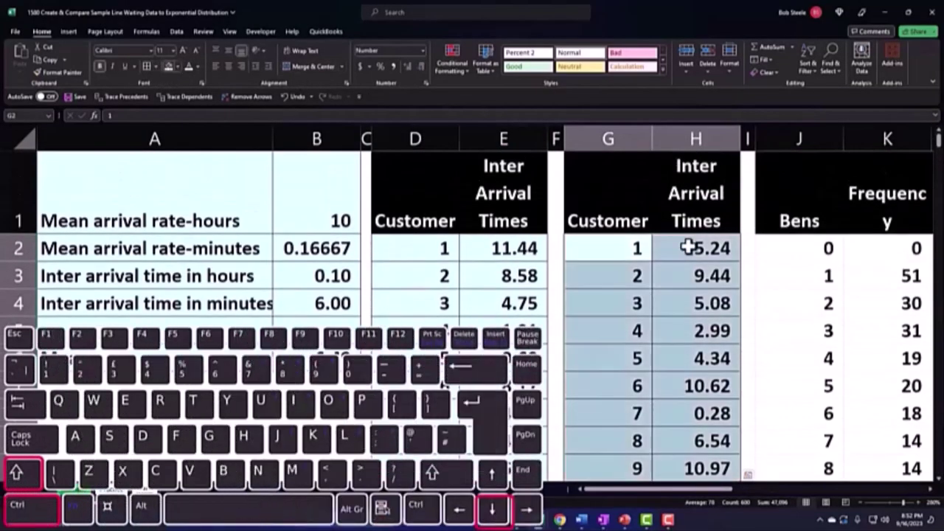
# Select the Bens frequency table from J2 across to % of Total and down to the Total row.
pyautogui.click(798, 251)
pyautogui.hscroll(3, 793, 248)
pyautogui.hscroll(1, 791, 247)
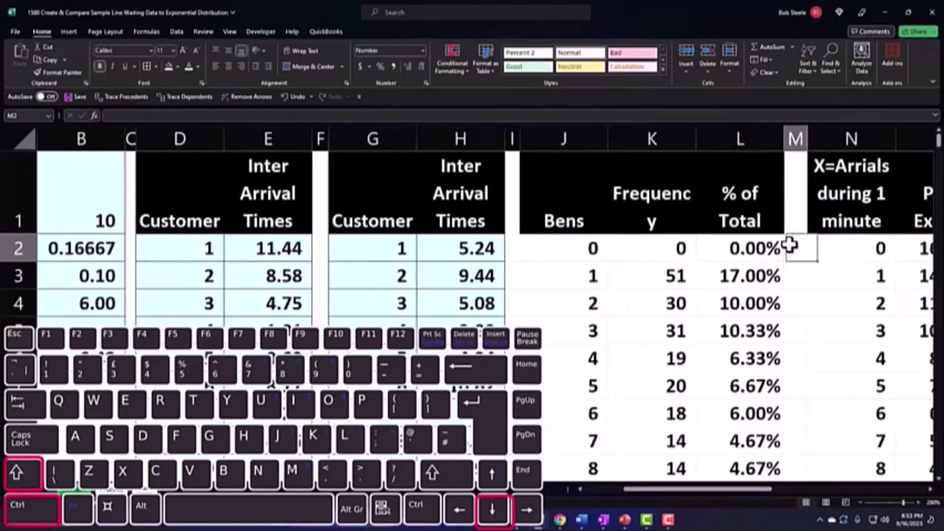
pyautogui.hotkey('ctrl', 'shift', 'Right')
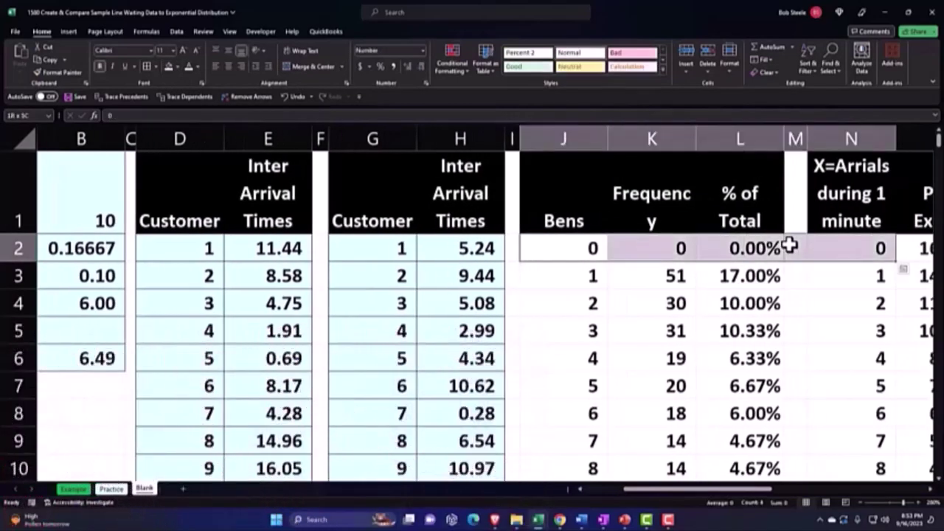
pyautogui.press('Left')
pyautogui.press('Right')
pyautogui.hotkey('shift', 'Right')
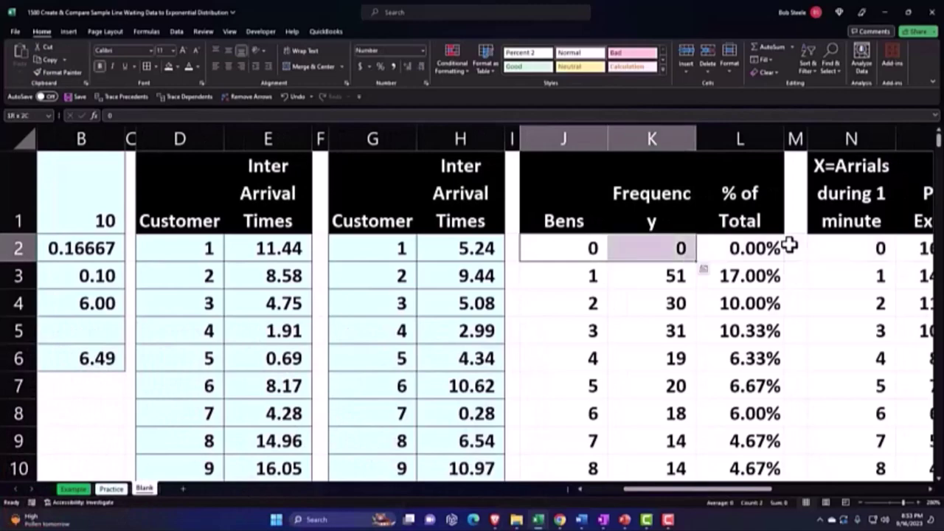
pyautogui.hotkey('shift', 'Right')
pyautogui.hotkey('ctrl', 'shift', 'Down')
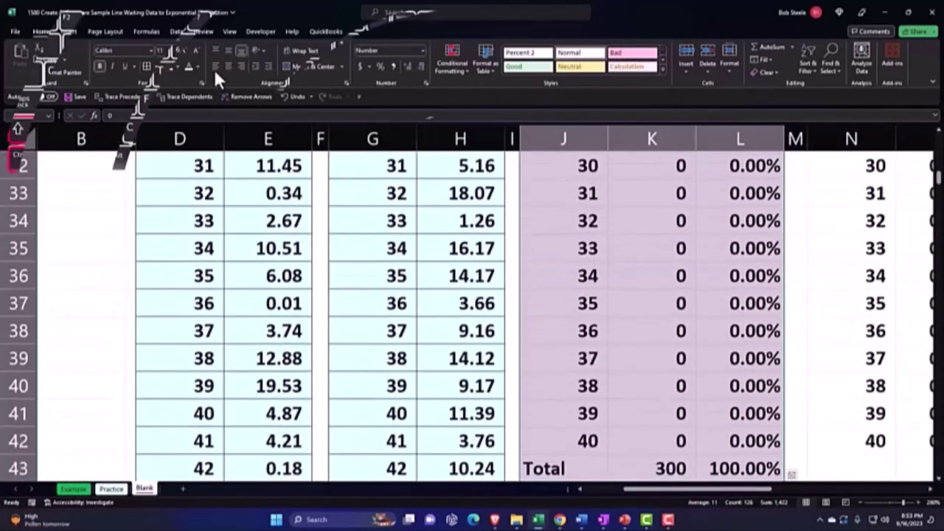
pyautogui.scroll(10, 738, 251)
# Add borders to the arrivals and P(x) Expon table from N2 and set its font color to Automatic.
pyautogui.click(858, 253)
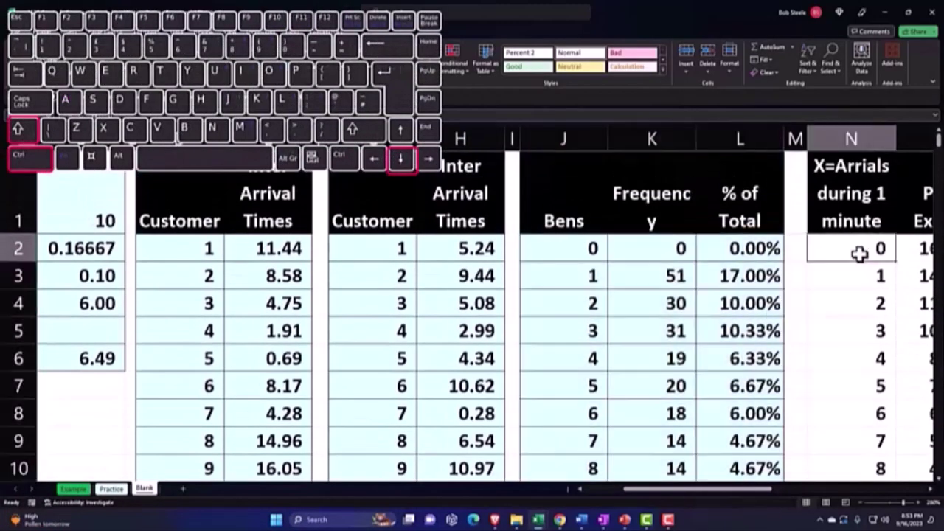
pyautogui.hscroll(2, 857, 253)
pyautogui.hscroll(4, 859, 255)
pyautogui.hotkey('shift', 'Right')
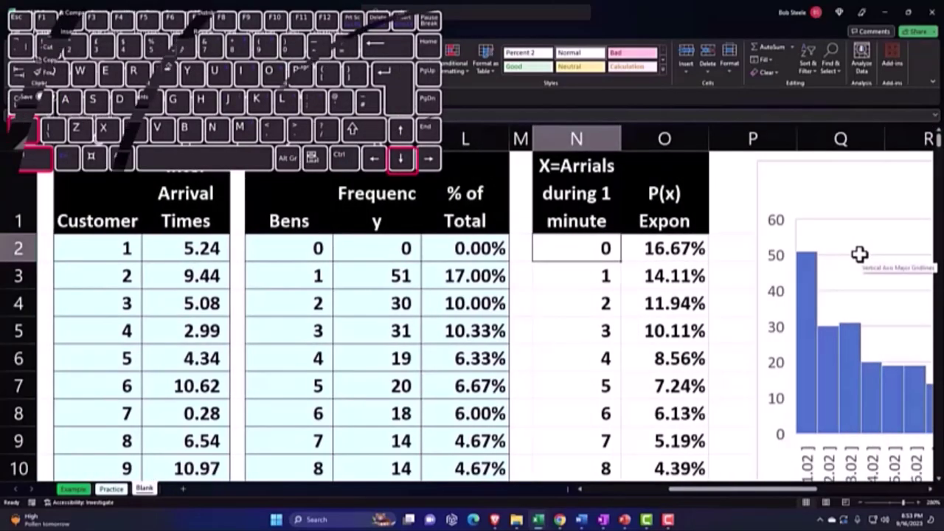
pyautogui.hotkey('ctrl', 'shift', 'Down')
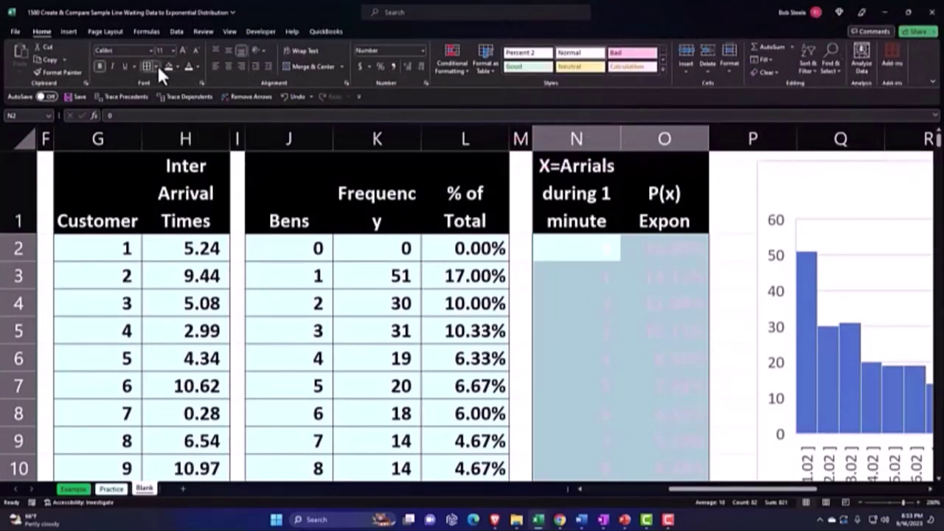
pyautogui.click(158, 66)
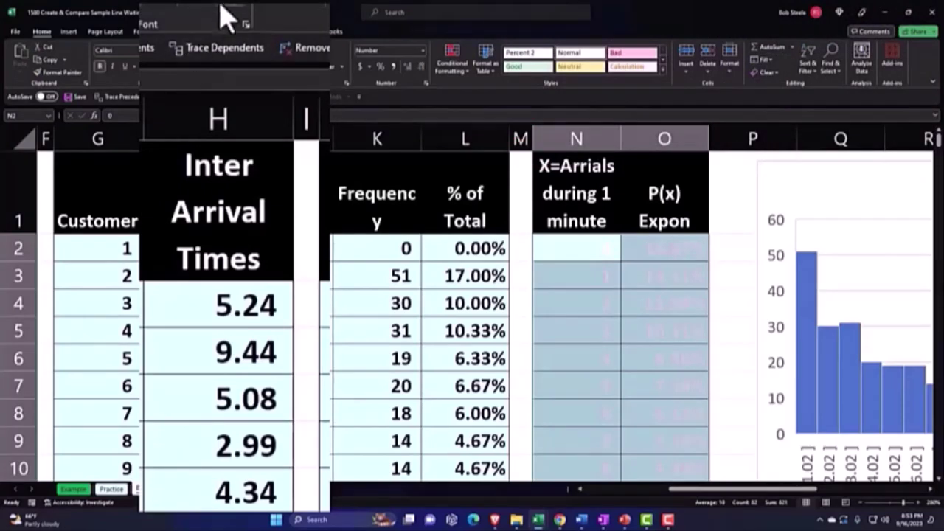
pyautogui.click(198, 67)
pyautogui.click(195, 79)
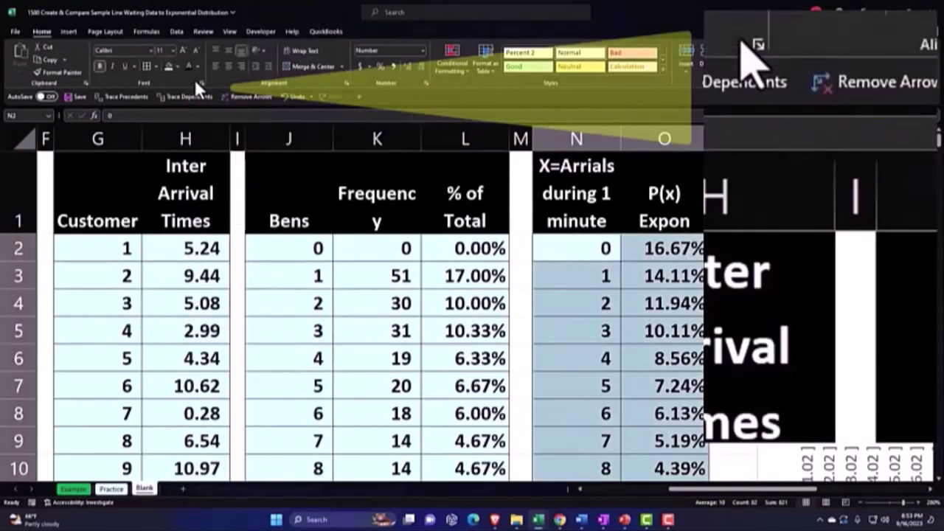
pyautogui.click(259, 251)
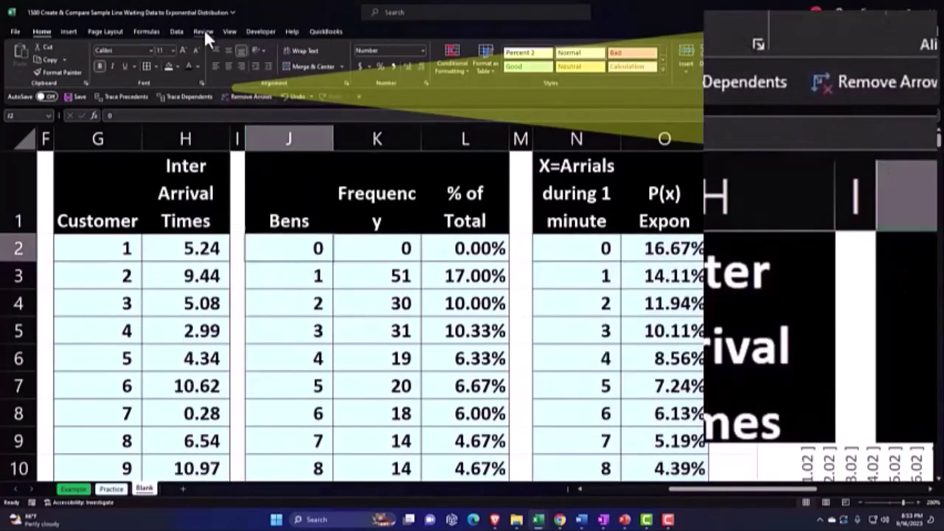
# Spell-check the sheet, changing Arrials to Arrivals and ignoring all Expon.
pyautogui.click(203, 31)
pyautogui.click(21, 56)
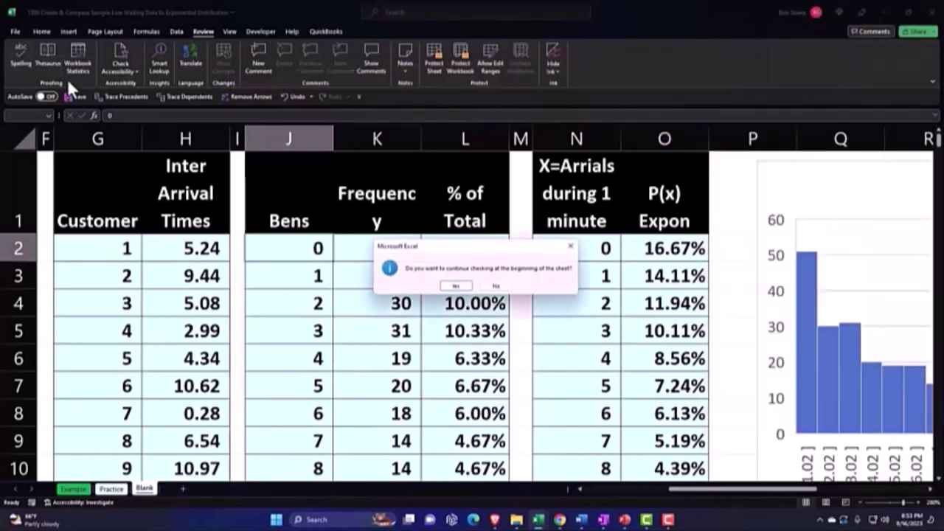
pyautogui.click(453, 287)
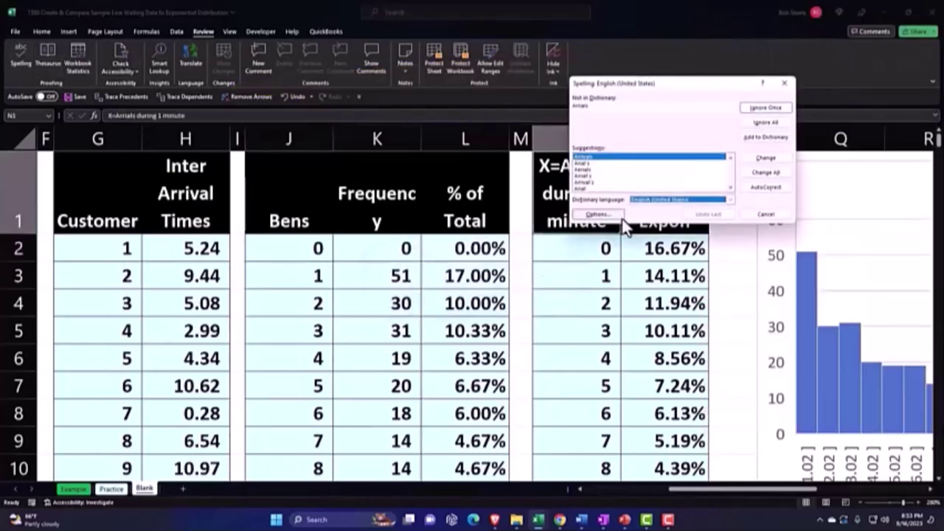
pyautogui.click(746, 159)
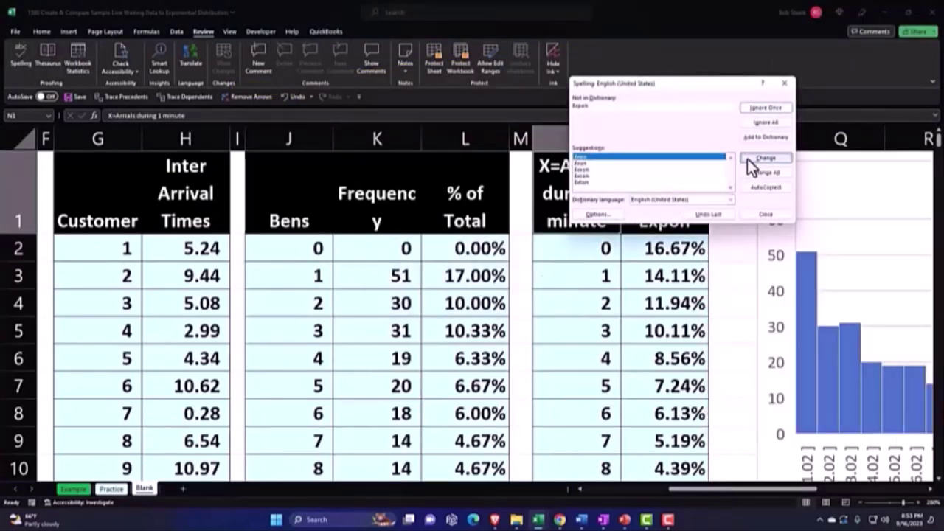
pyautogui.click(767, 123)
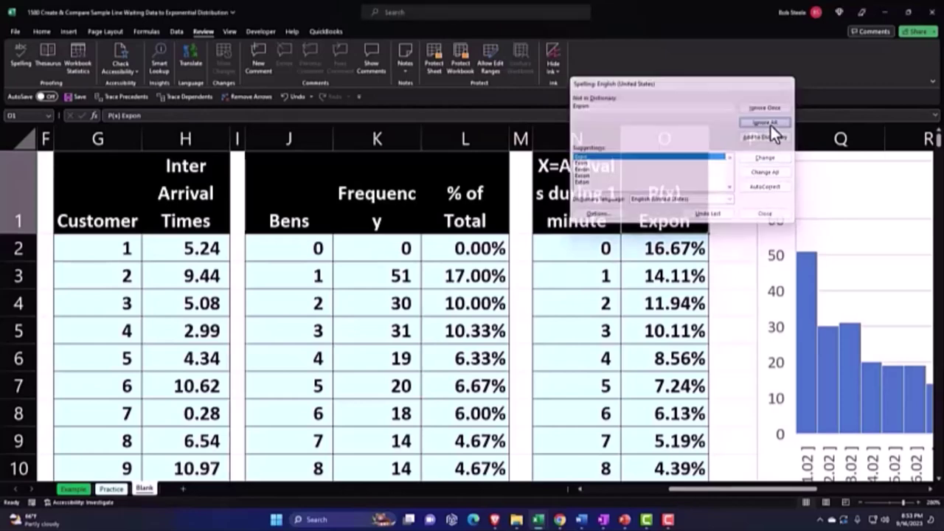
pyautogui.click(481, 287)
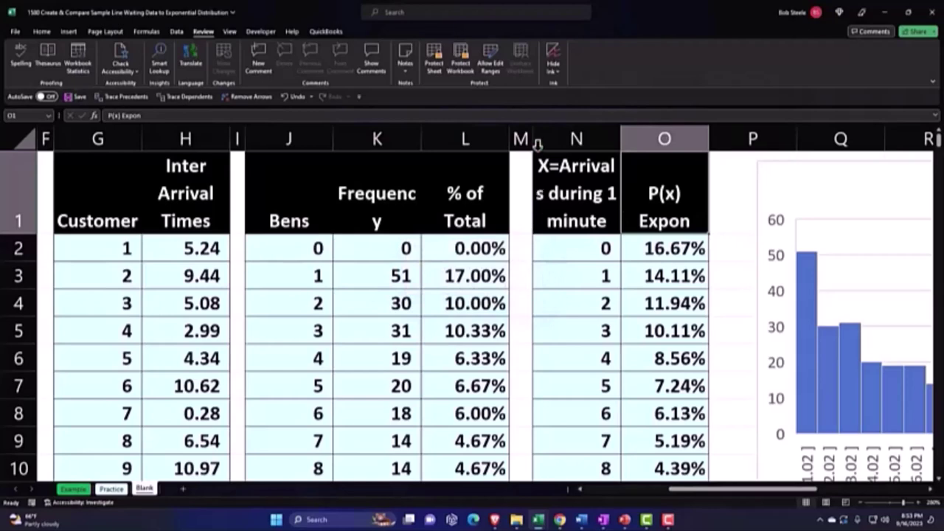
# Narrow the blank spacer columns M, I and F between the tables.
pyautogui.moveTo(536, 142); pyautogui.dragTo(521, 143)
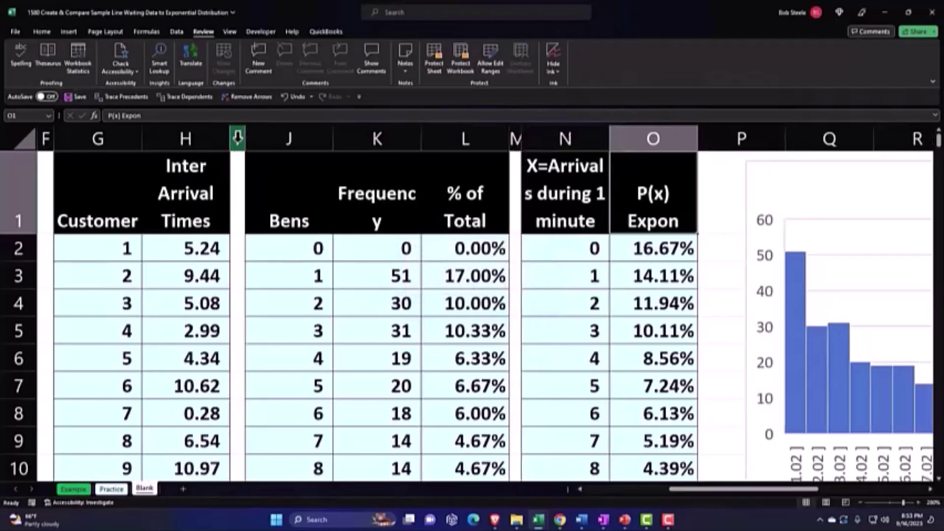
pyautogui.moveTo(238, 138); pyautogui.dragTo(230, 138)
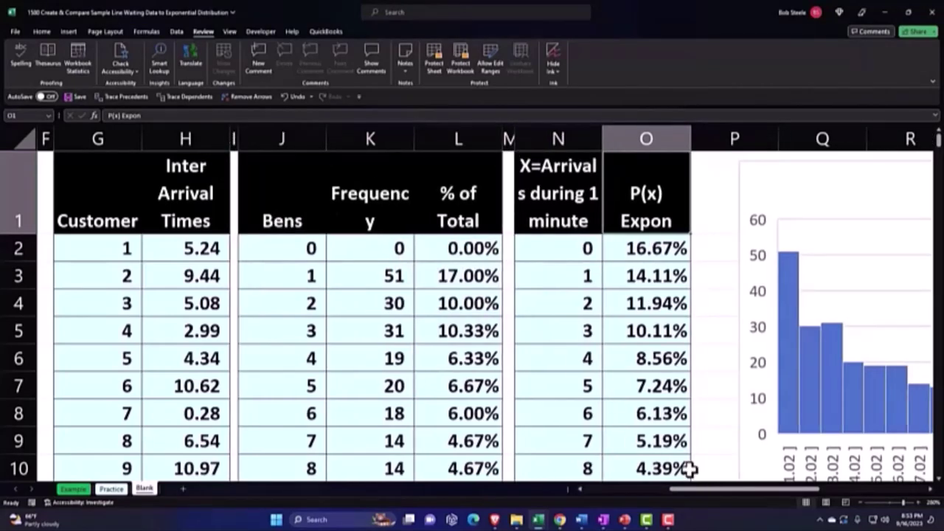
pyautogui.moveTo(695, 487); pyautogui.dragTo(610, 486)
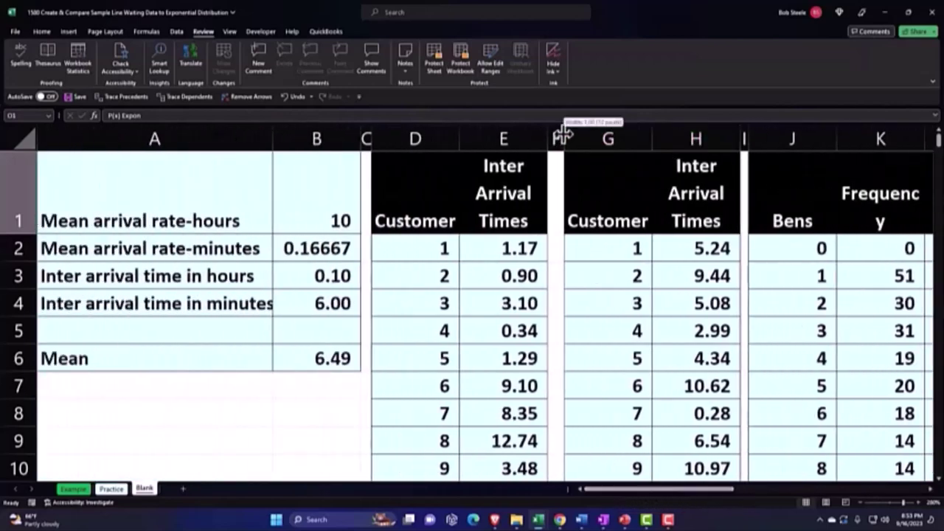
pyautogui.moveTo(562, 135); pyautogui.dragTo(556, 134)
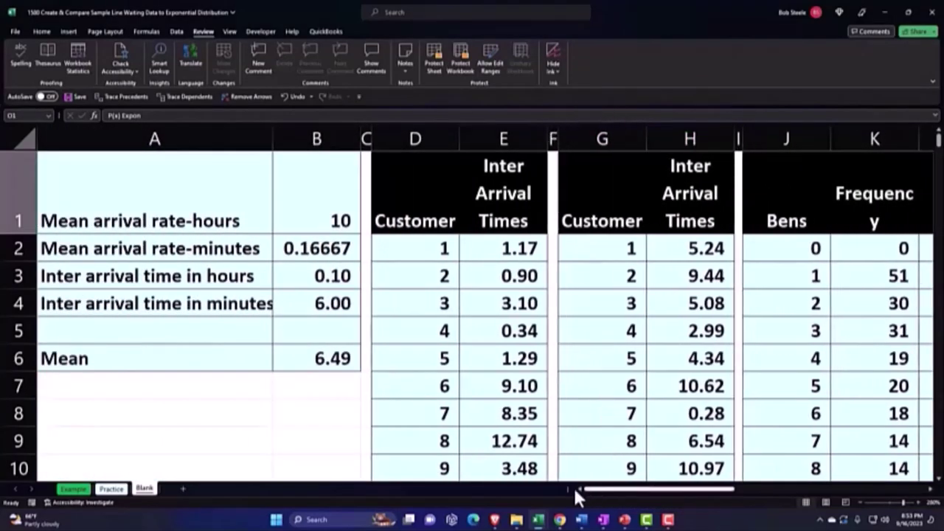